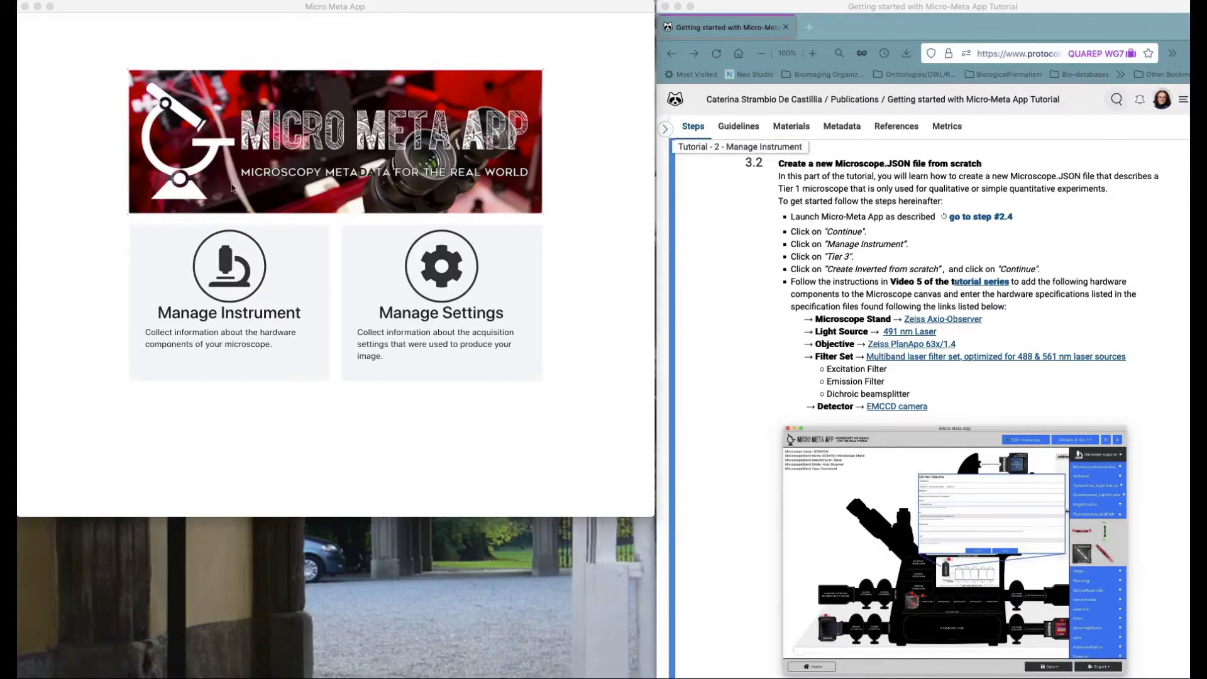
# Start a new Tier 1 instrument by creating an inverted microscope from scratch.
pyautogui.click(298, 303)
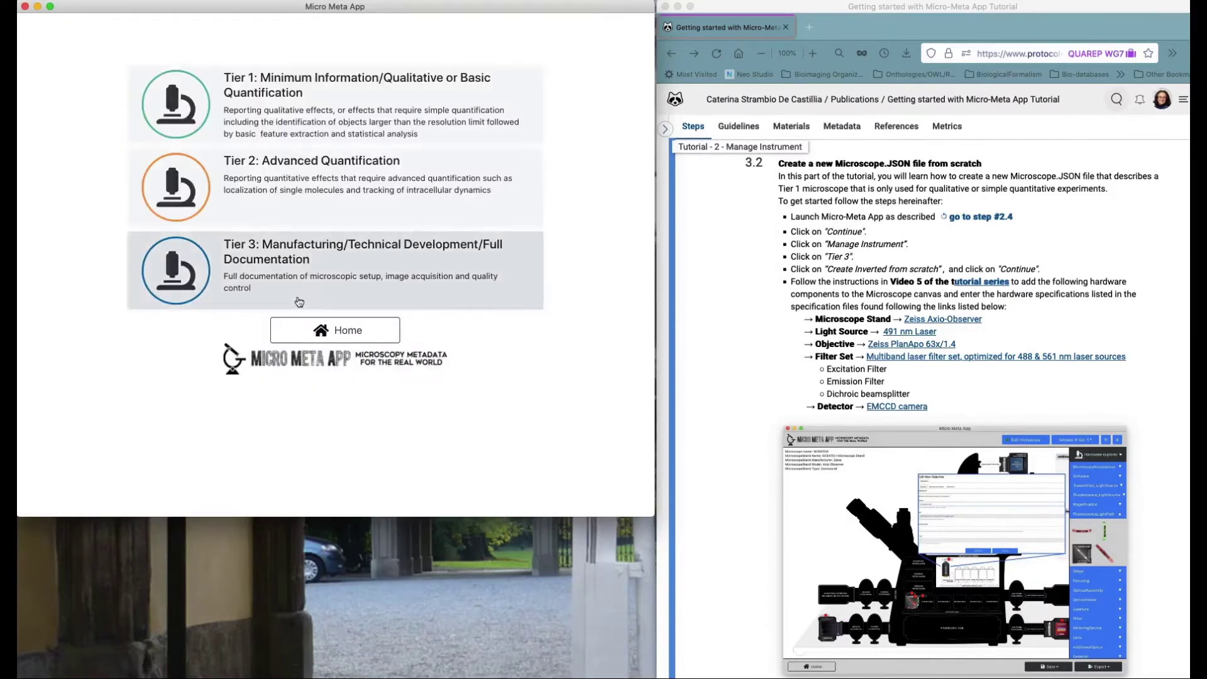
pyautogui.click(246, 111)
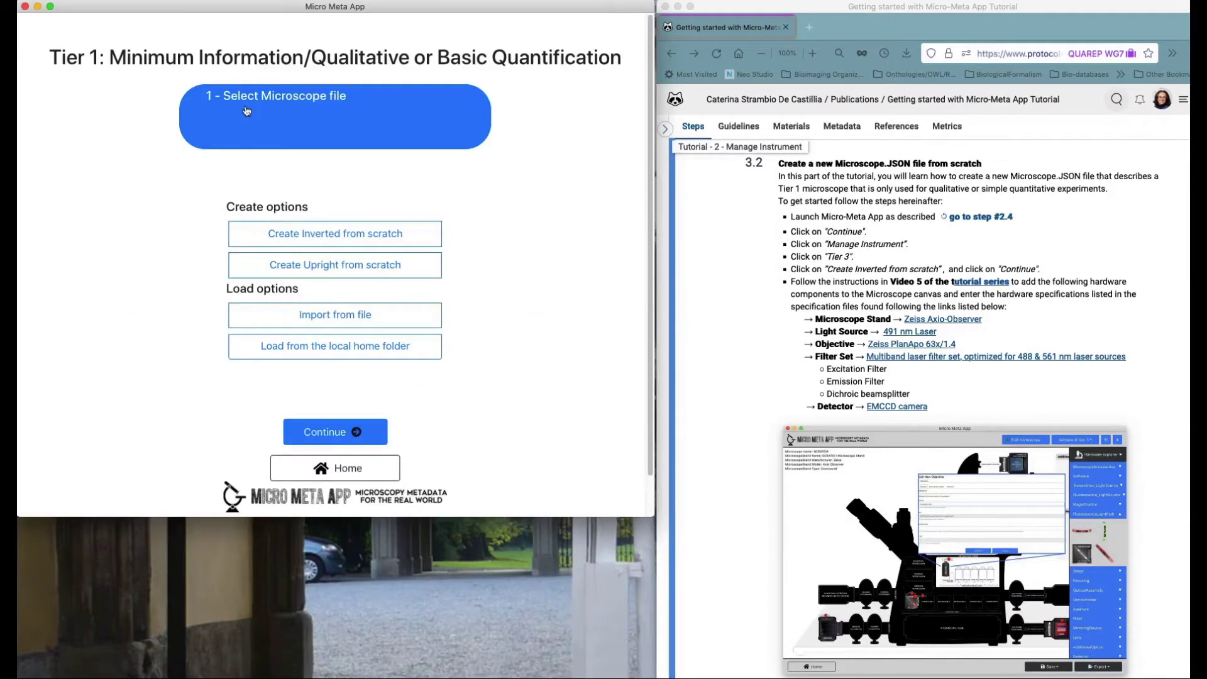
pyautogui.click(246, 241)
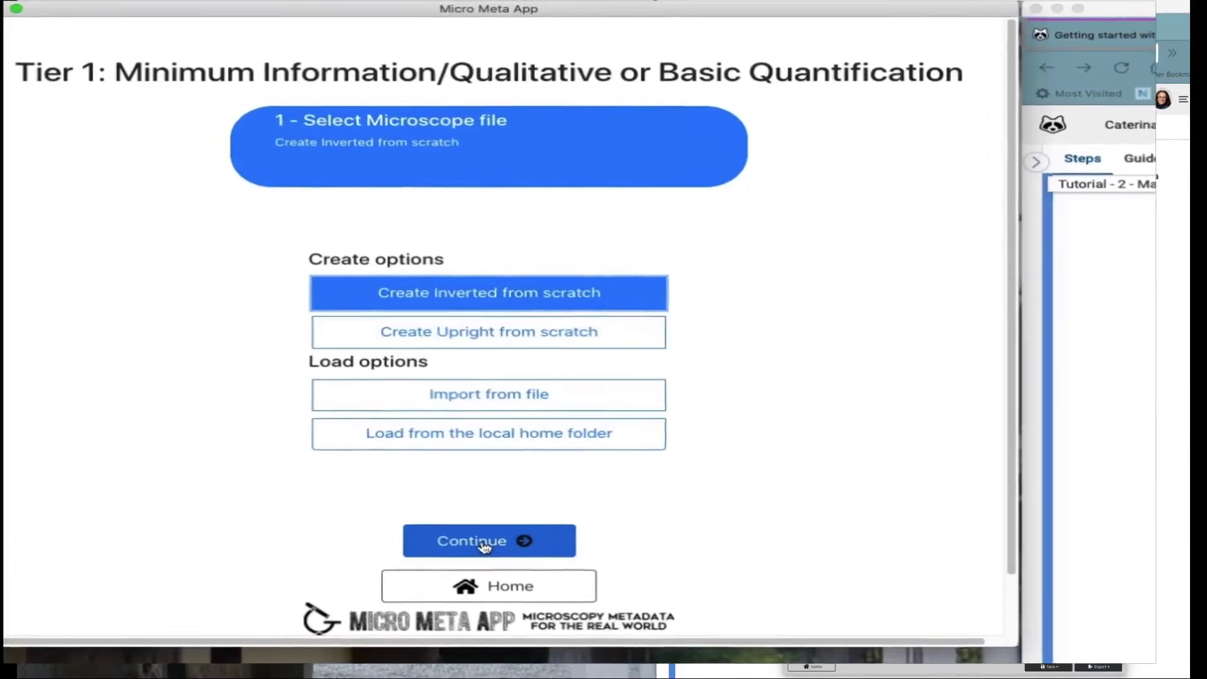
pyautogui.click(485, 545)
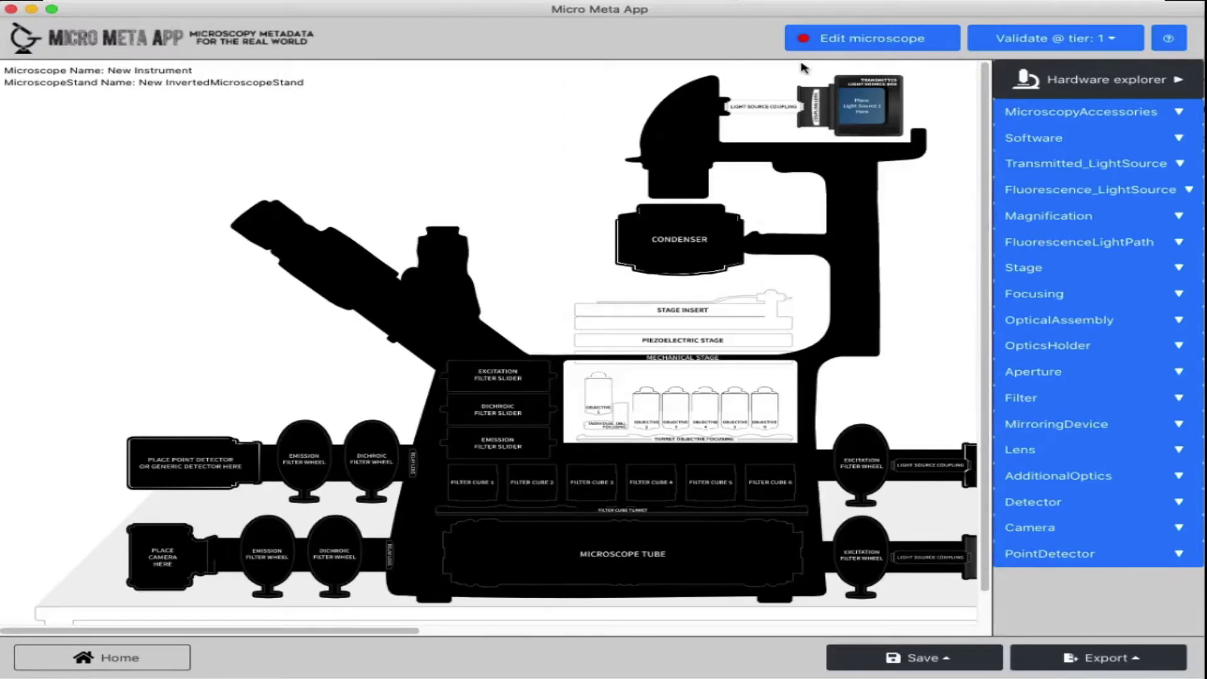
# Edit the microscope, naming the instrument SCRATCH and its inverted stand SCRATCH Microscope Stand.
pyautogui.click(837, 44)
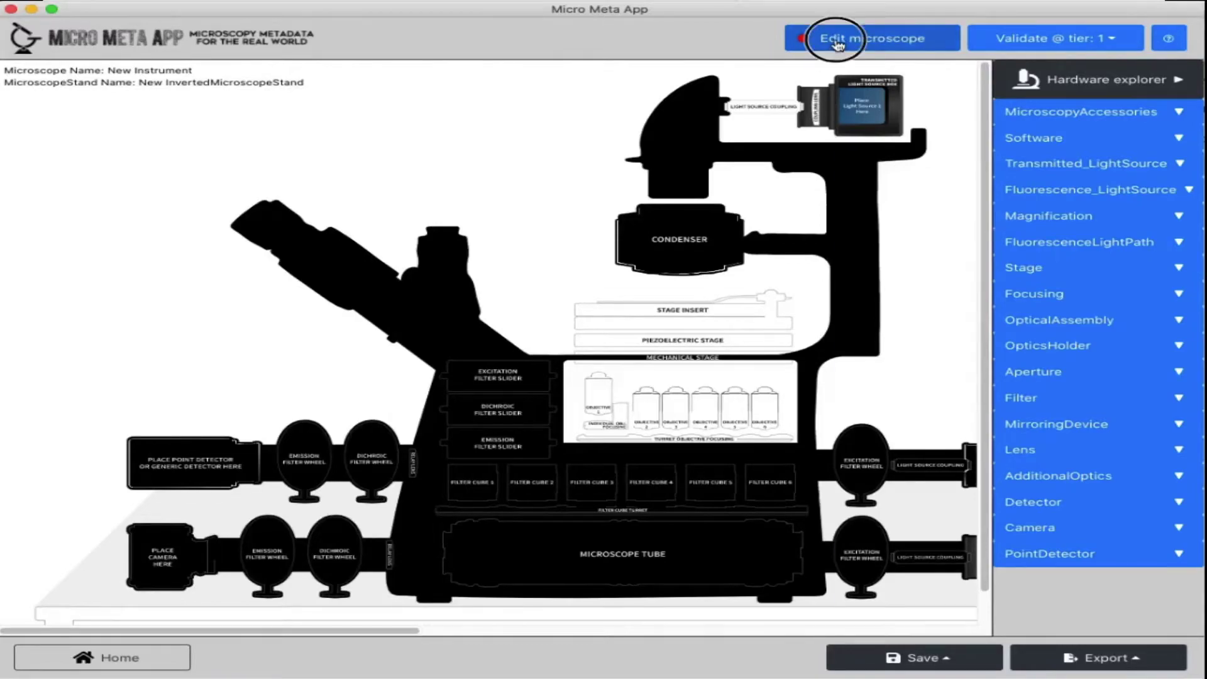
pyautogui.tripleClick(243, 243)
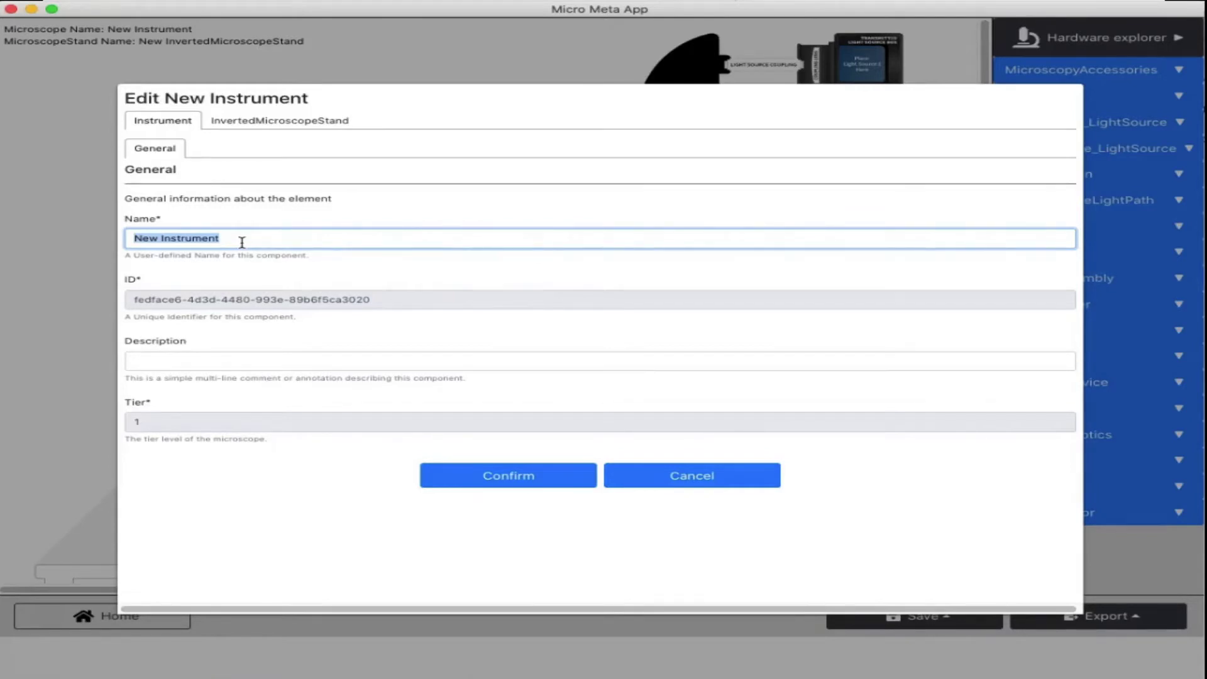
pyautogui.write('SCRATCH')
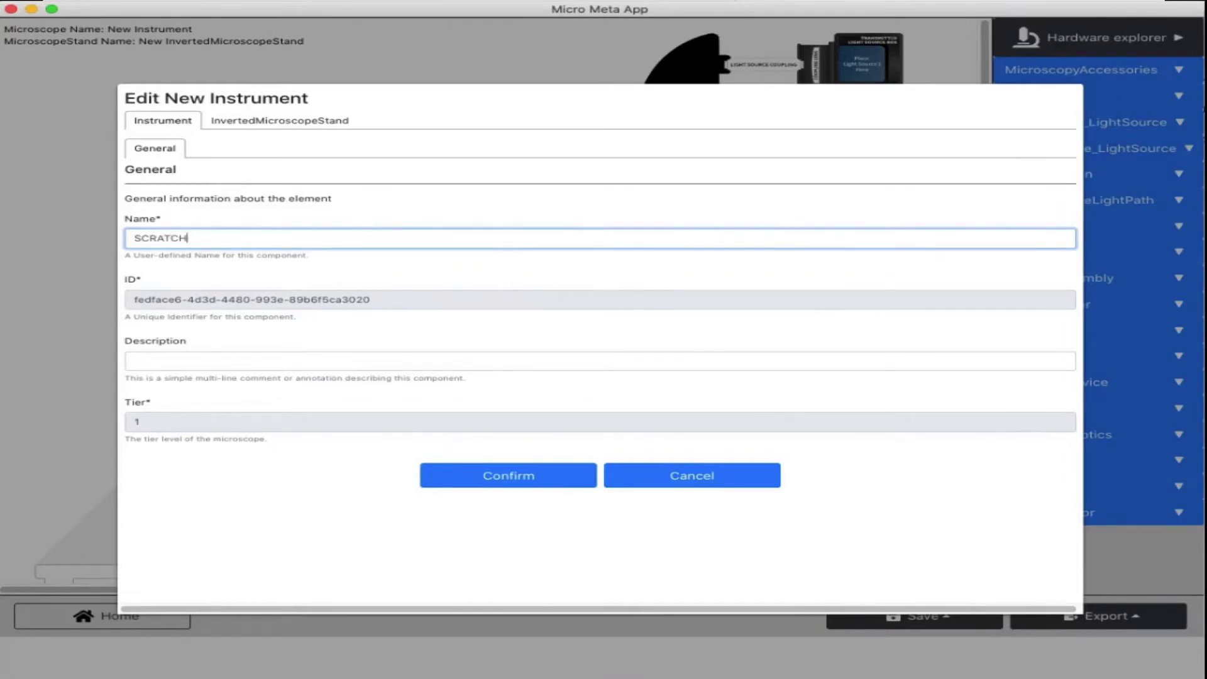
pyautogui.click(317, 121)
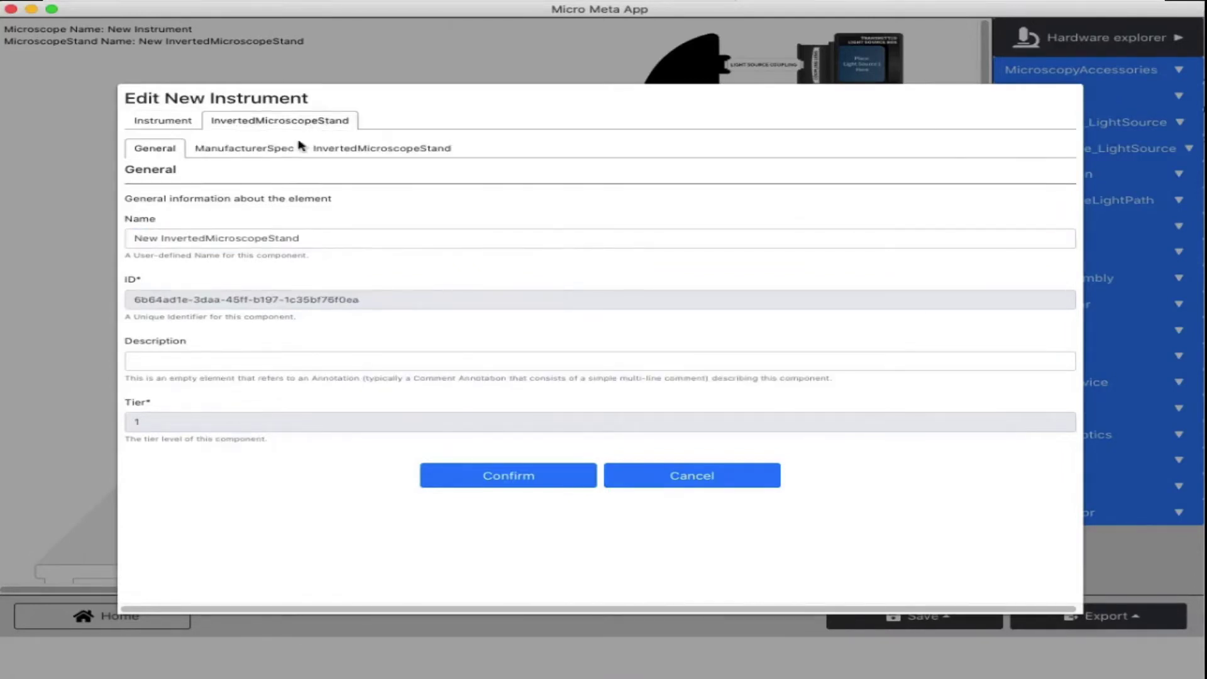
pyautogui.tripleClick(165, 239)
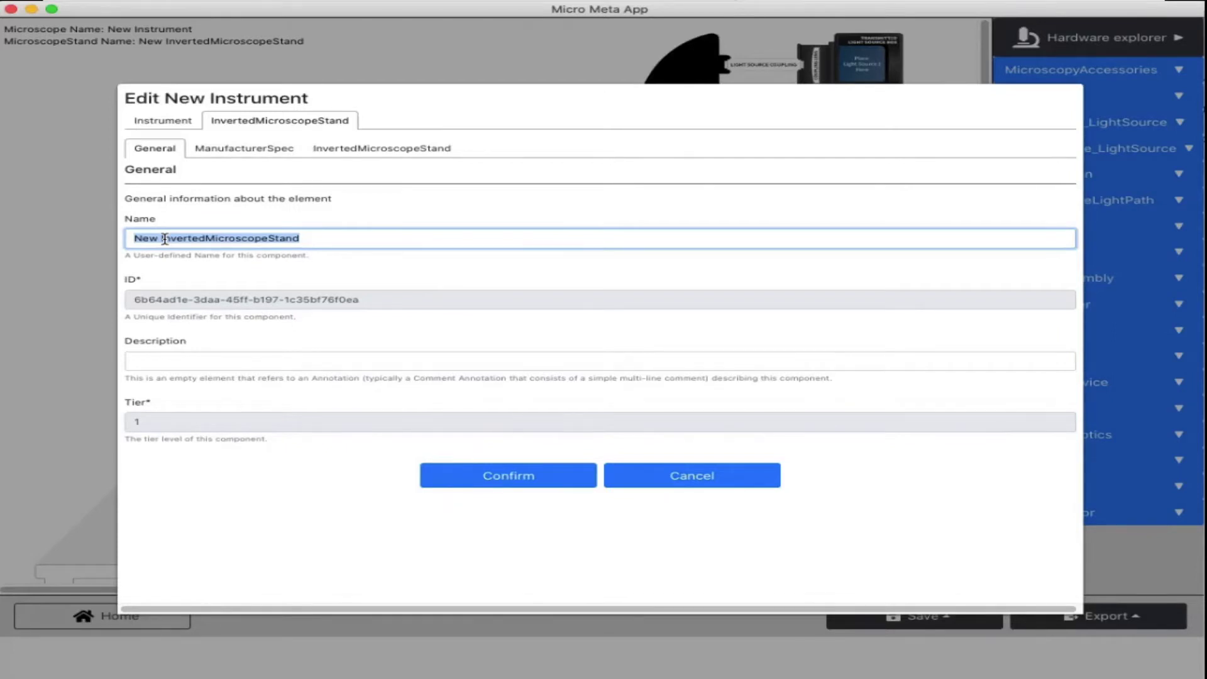
pyautogui.write('SCRATCH Microscope Stand')
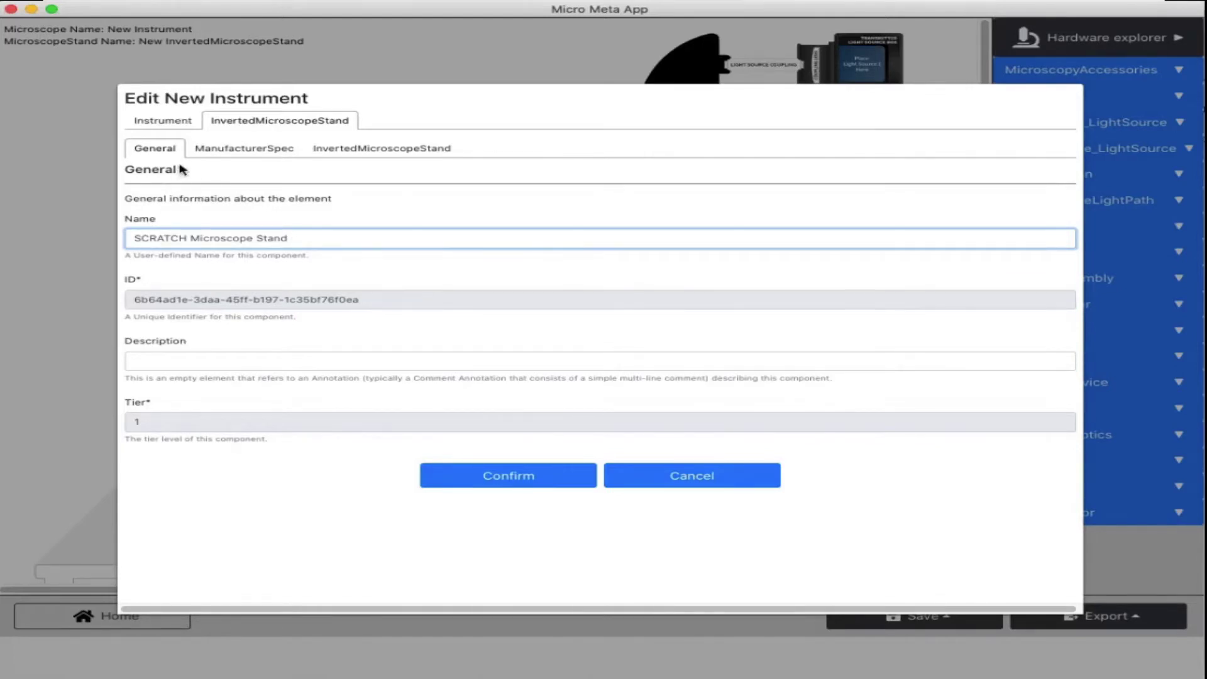
# Fill in the stand's manufacturer specifications with manufacturer Zeiss, model Axio Oberver and catalog number NA.
pyautogui.click(198, 155)
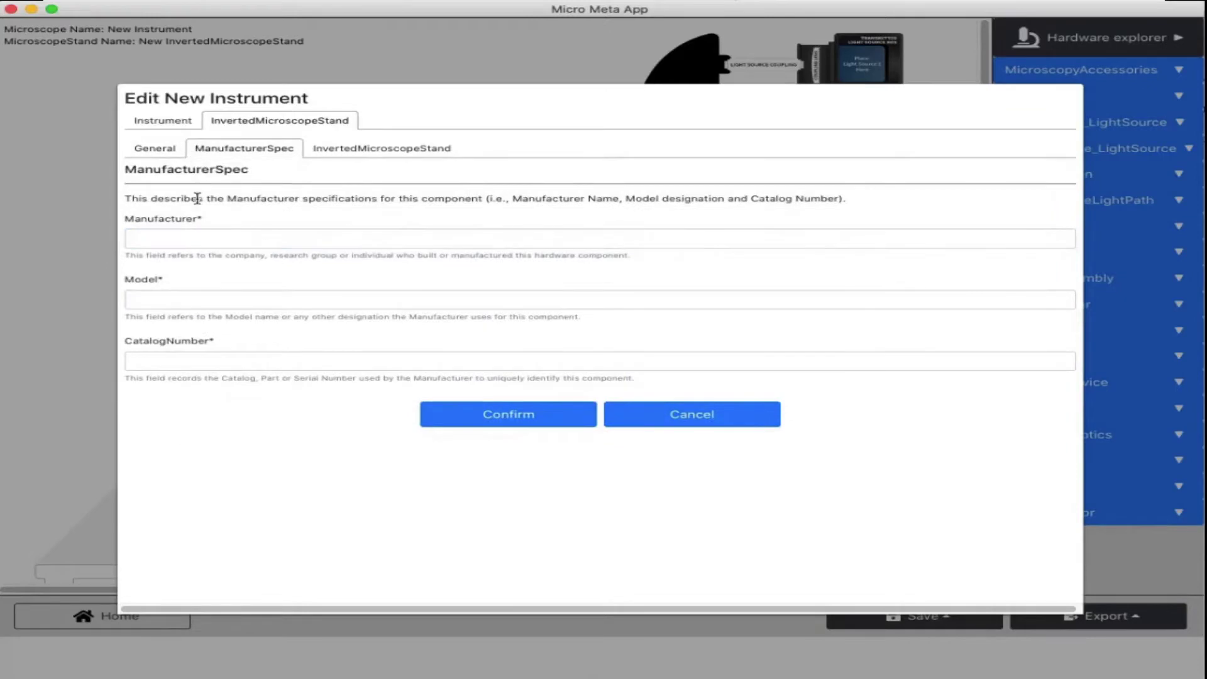
pyautogui.click(181, 241)
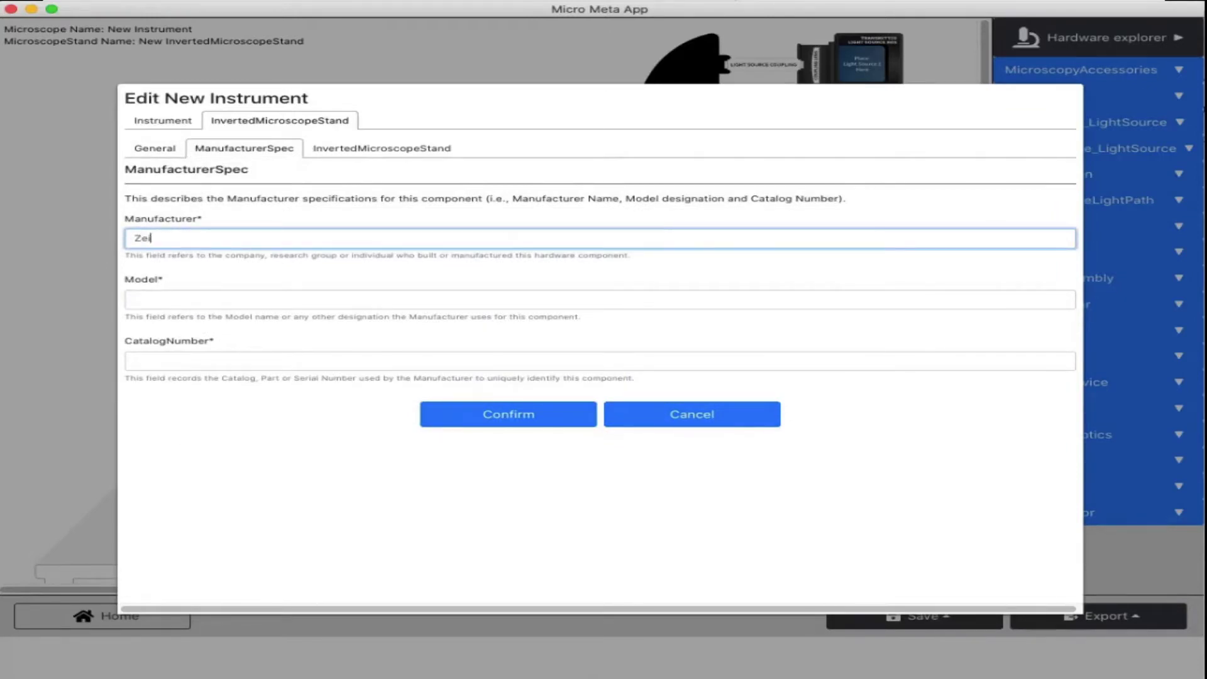
pyautogui.click(134, 299)
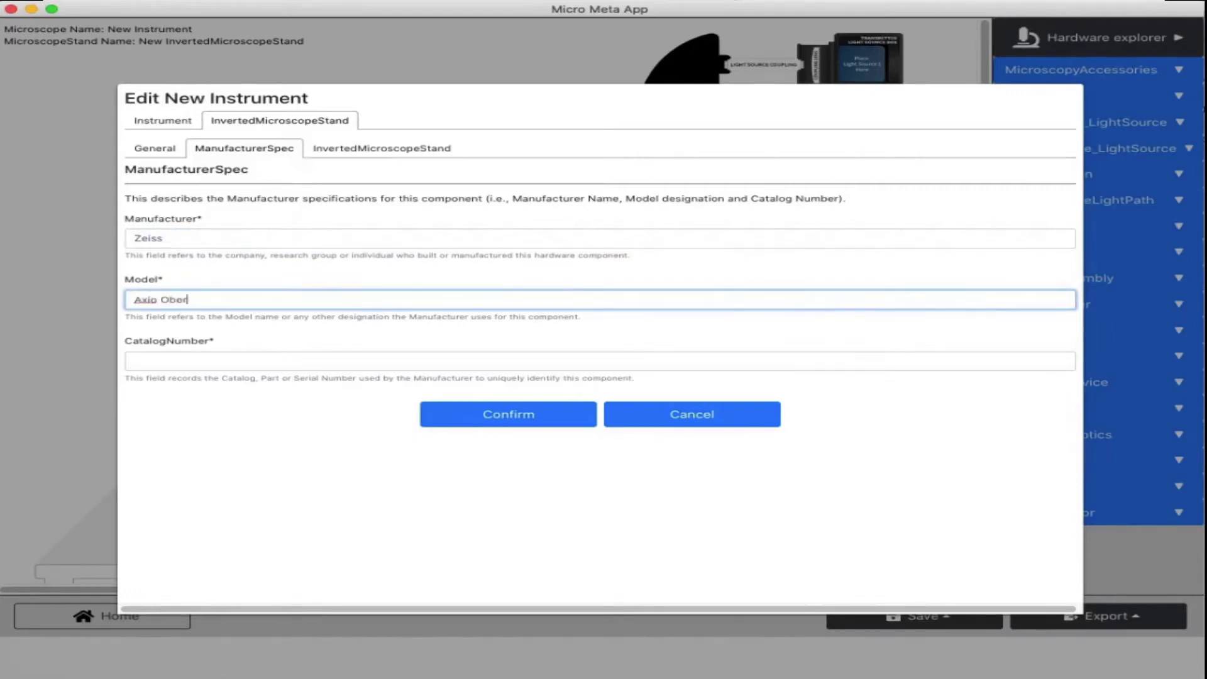
pyautogui.click(134, 361)
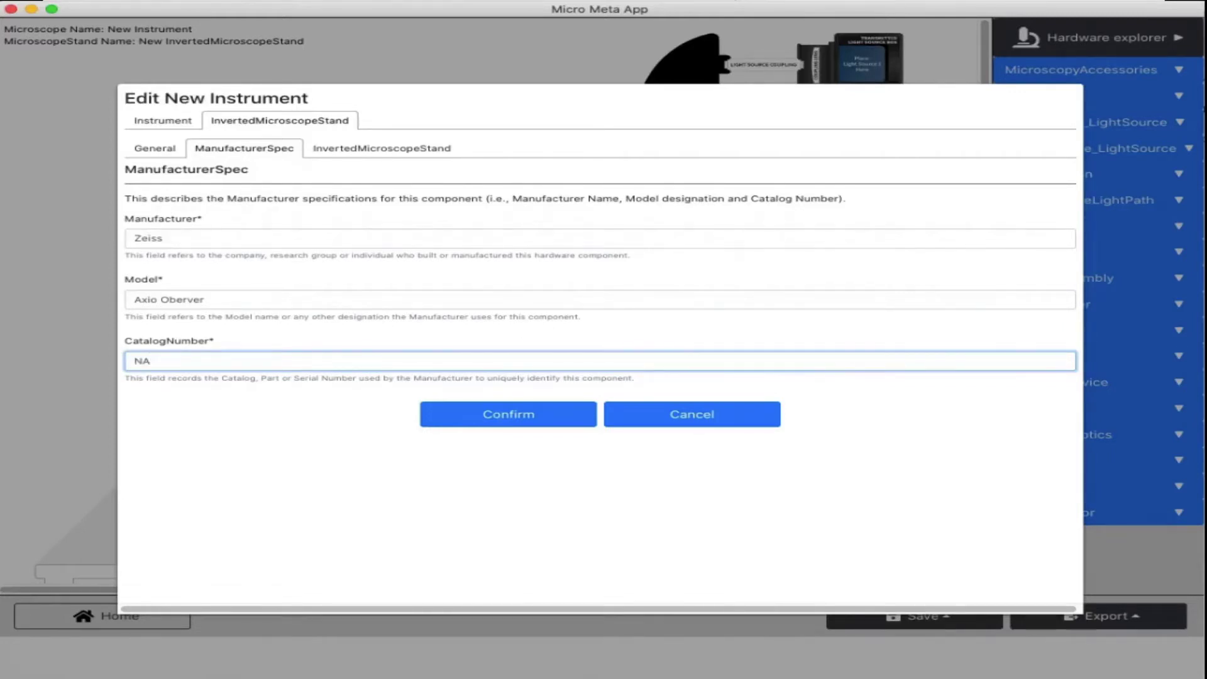
# Set the inverted stand's type to Compound and its origin to Commercial-as is, and confirm the microscope edits.
pyautogui.click(327, 156)
pyautogui.click(242, 238)
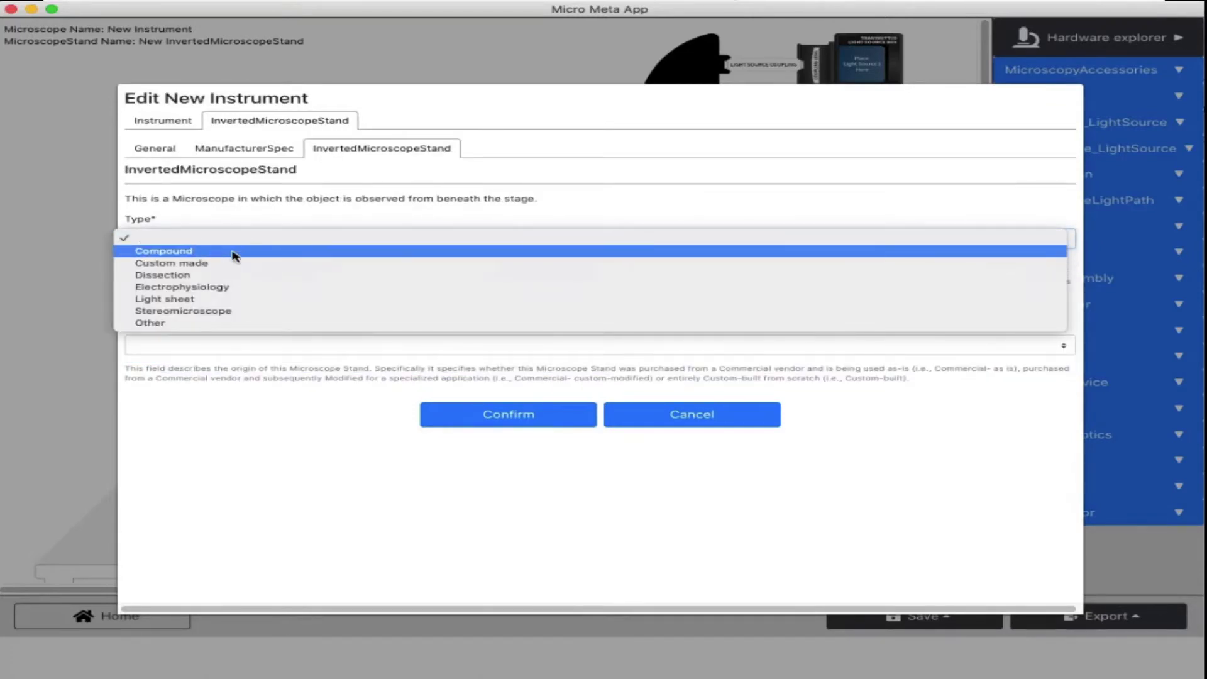
pyautogui.click(234, 252)
pyautogui.click(234, 345)
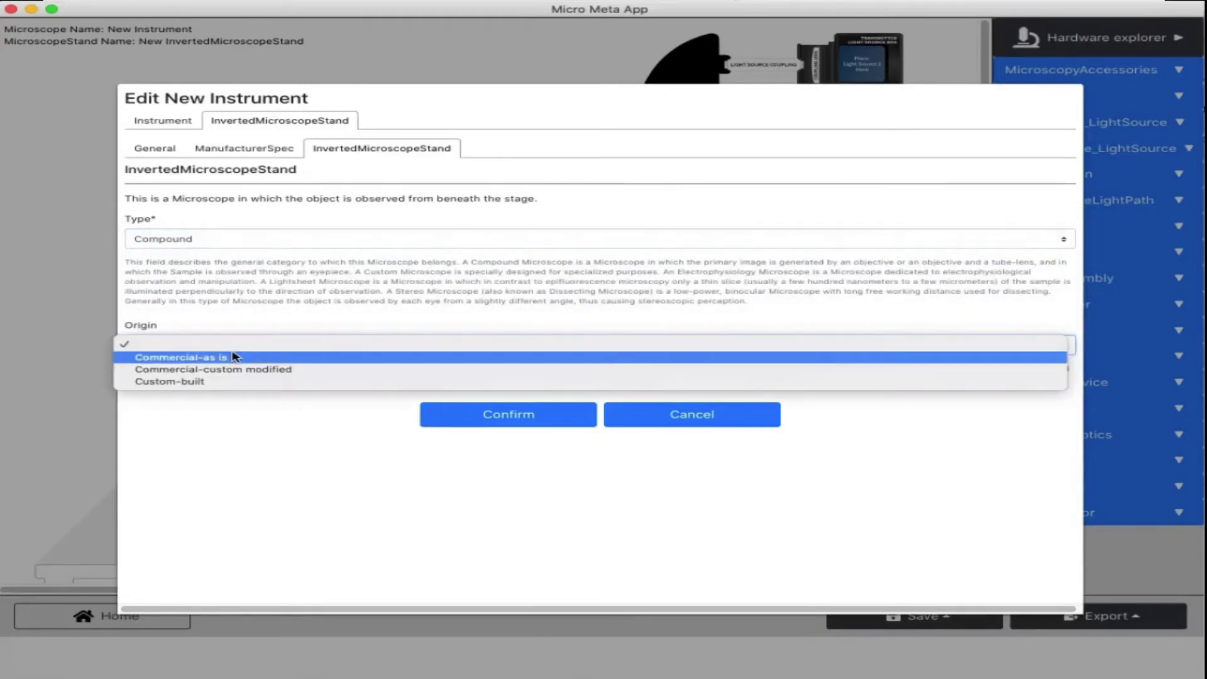
pyautogui.click(231, 358)
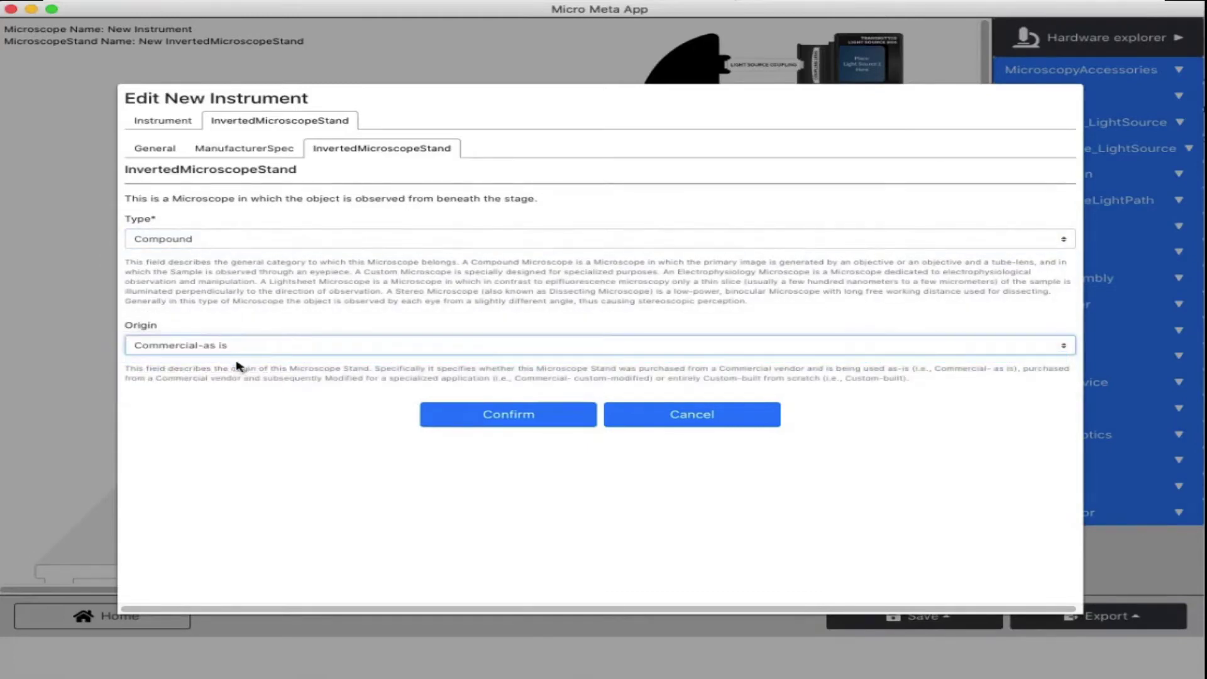
pyautogui.click(464, 420)
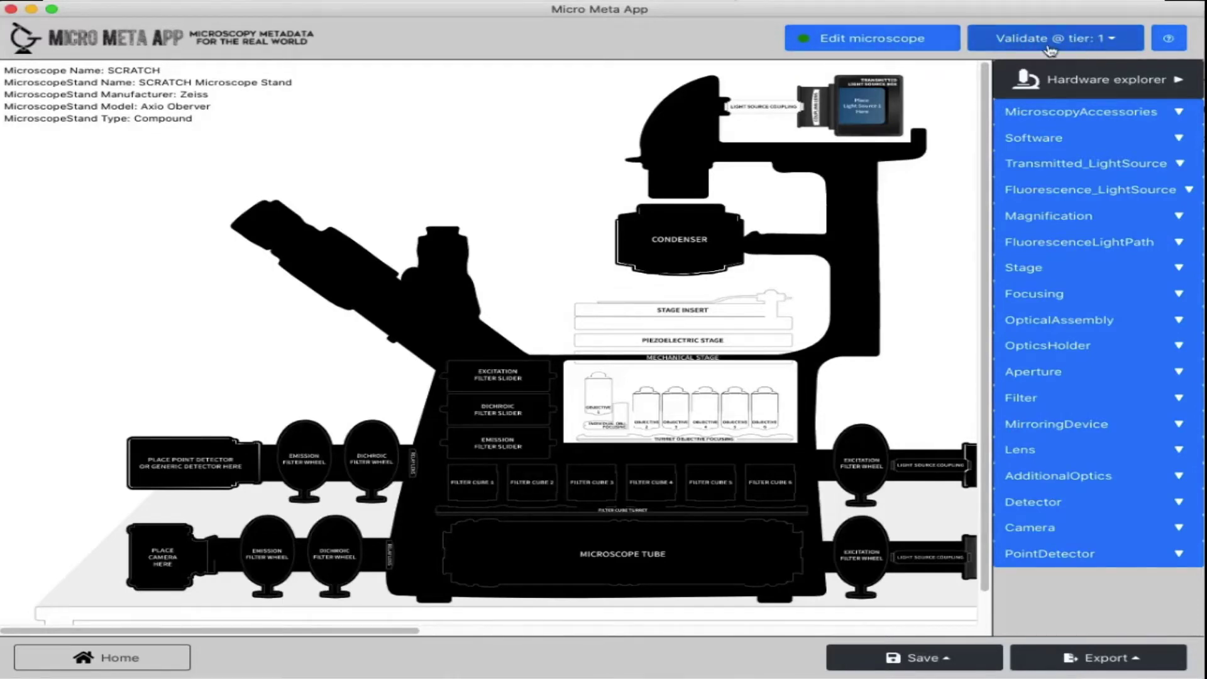
# Save the SCRATCH microscope with its completed stand information and dismiss the confirmation.
pyautogui.click(904, 666)
pyautogui.click(877, 614)
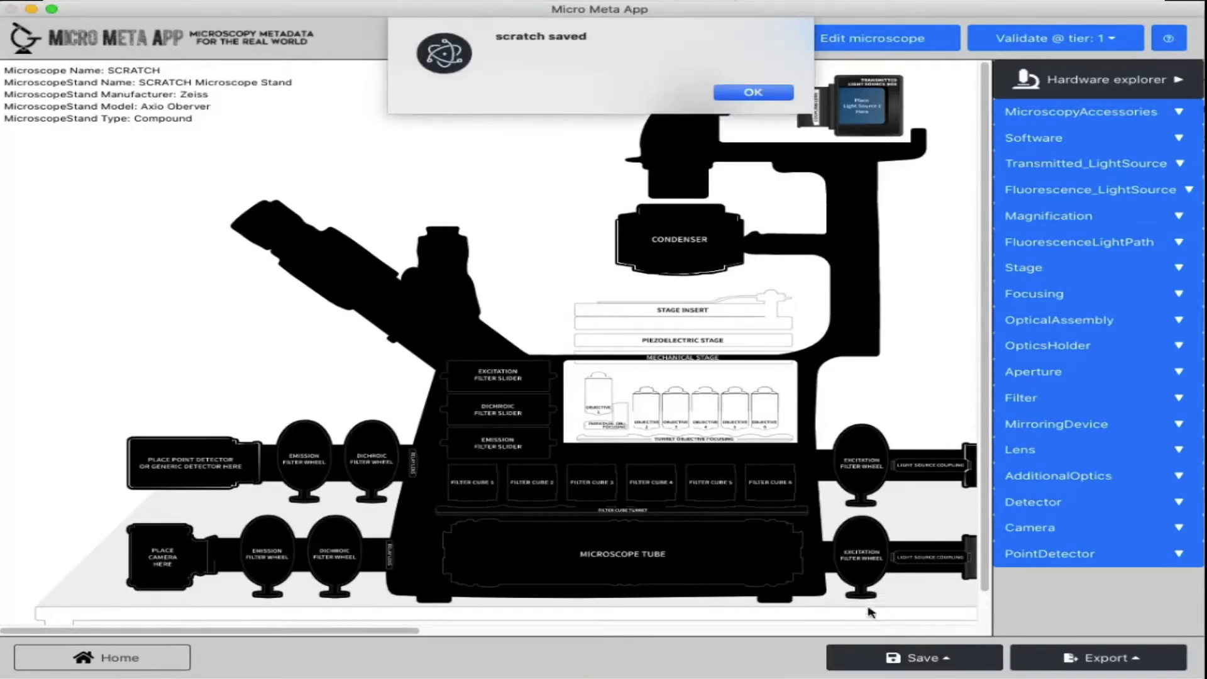
pyautogui.click(751, 92)
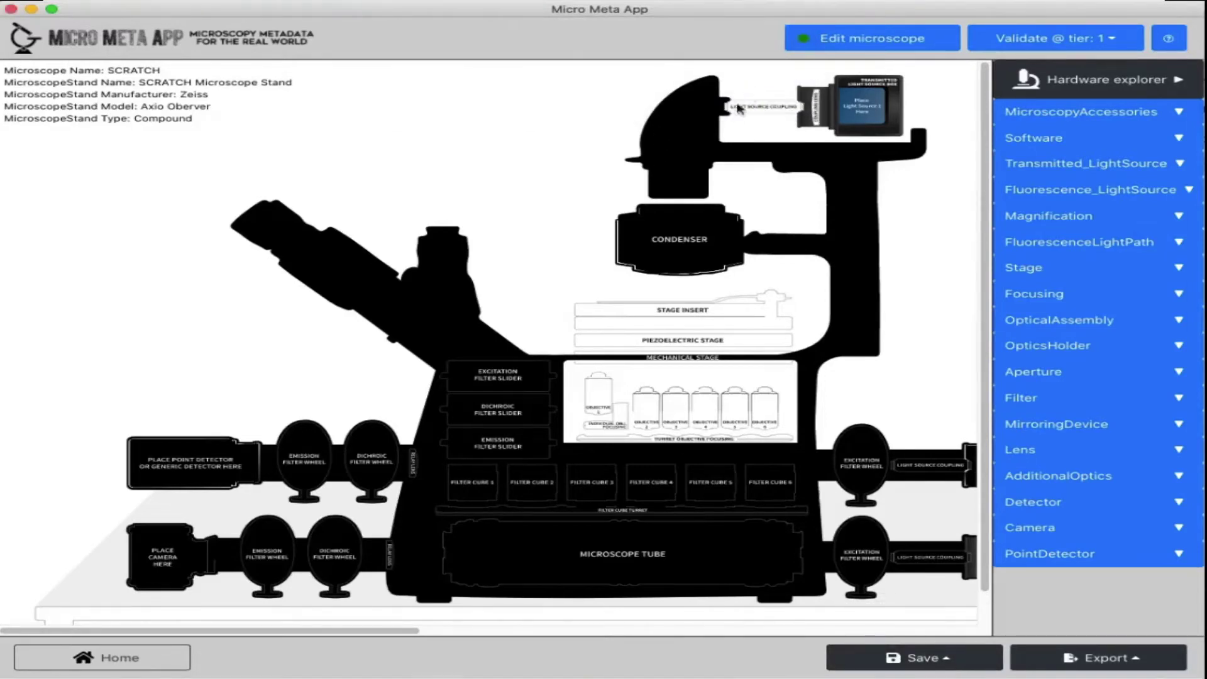
# Return to the home screen and reopen the Zeiss SCRATCH microscope at Tier 1 from the local home folder.
pyautogui.click(103, 659)
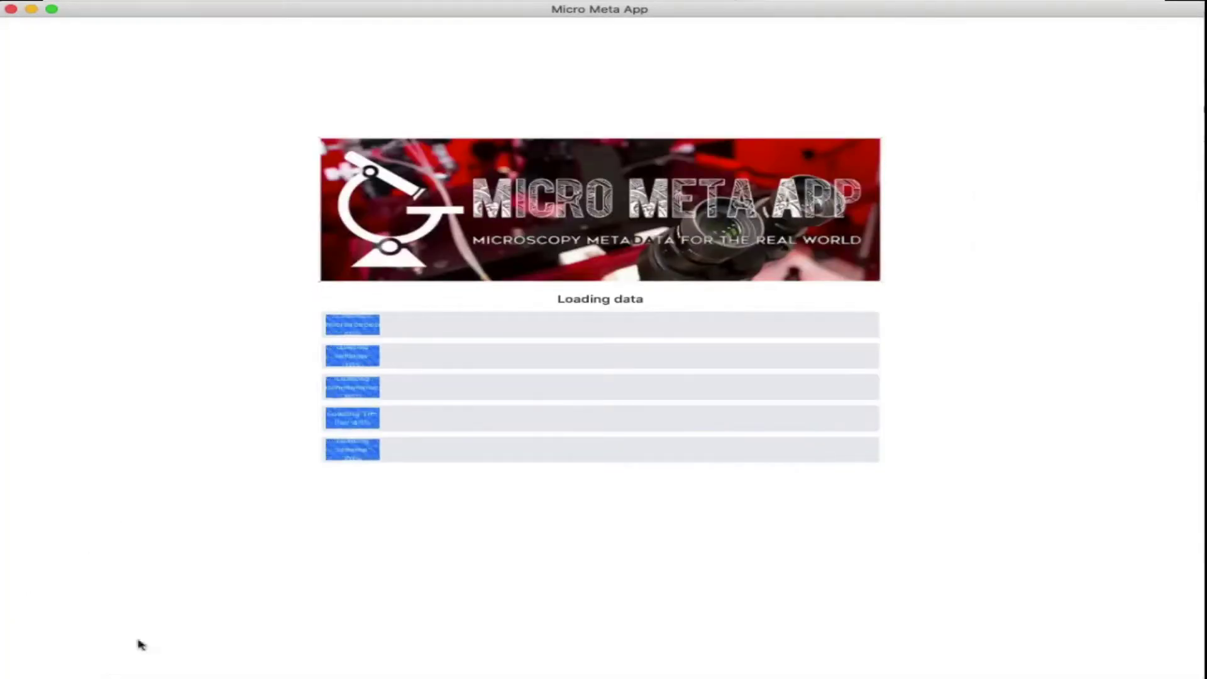
pyautogui.click(502, 375)
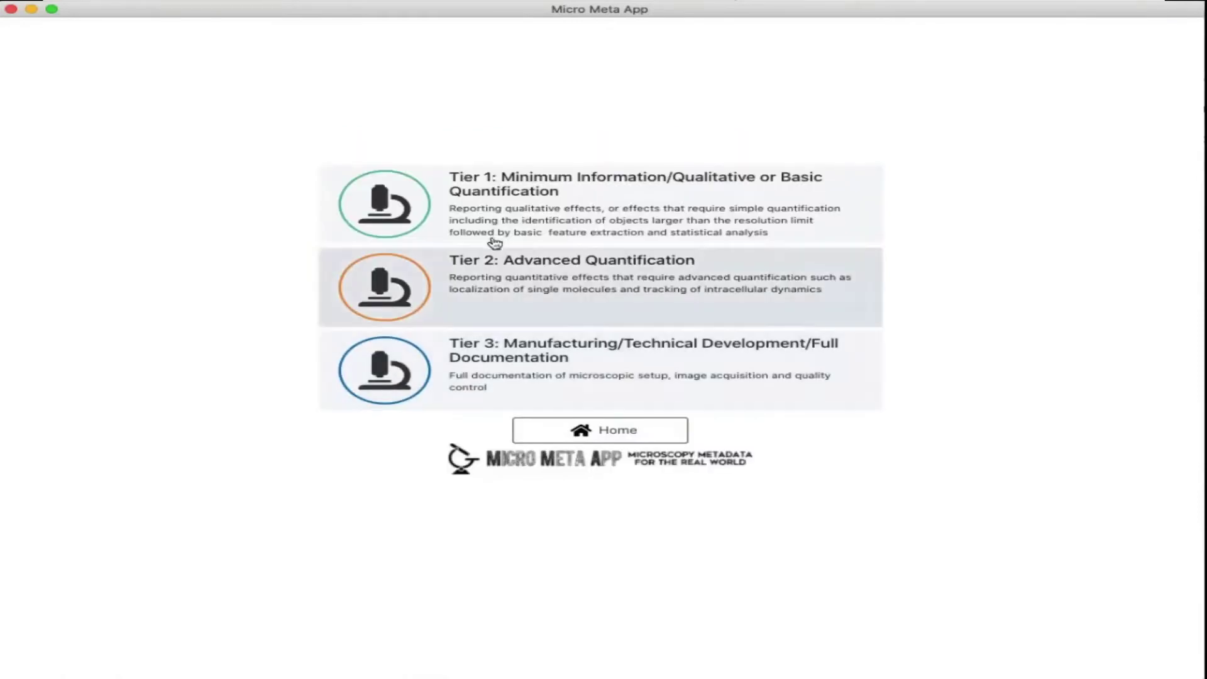
pyautogui.click(501, 194)
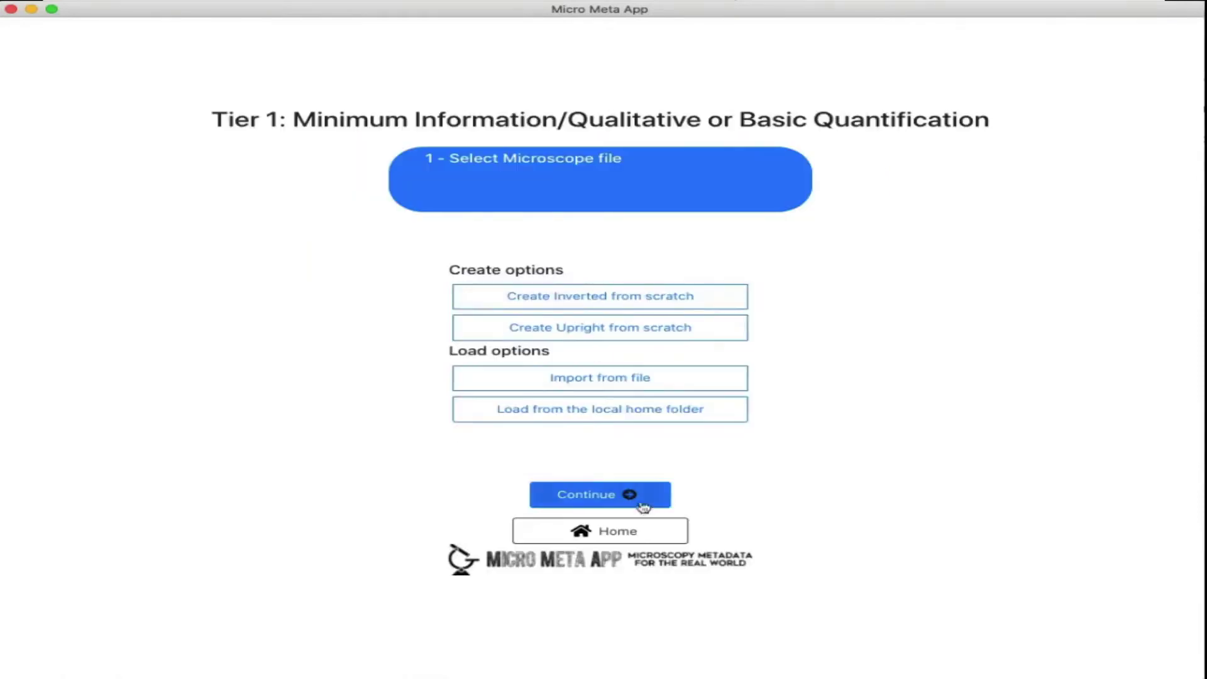
pyautogui.click(614, 415)
pyautogui.click(691, 439)
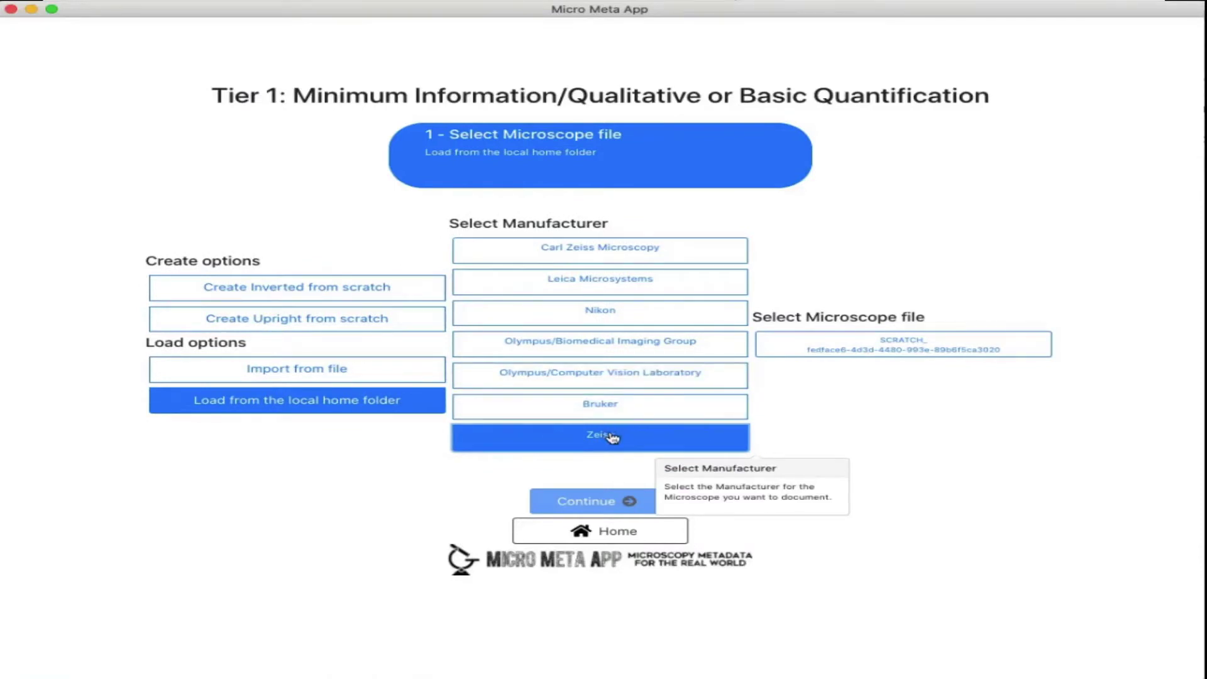
pyautogui.click(835, 350)
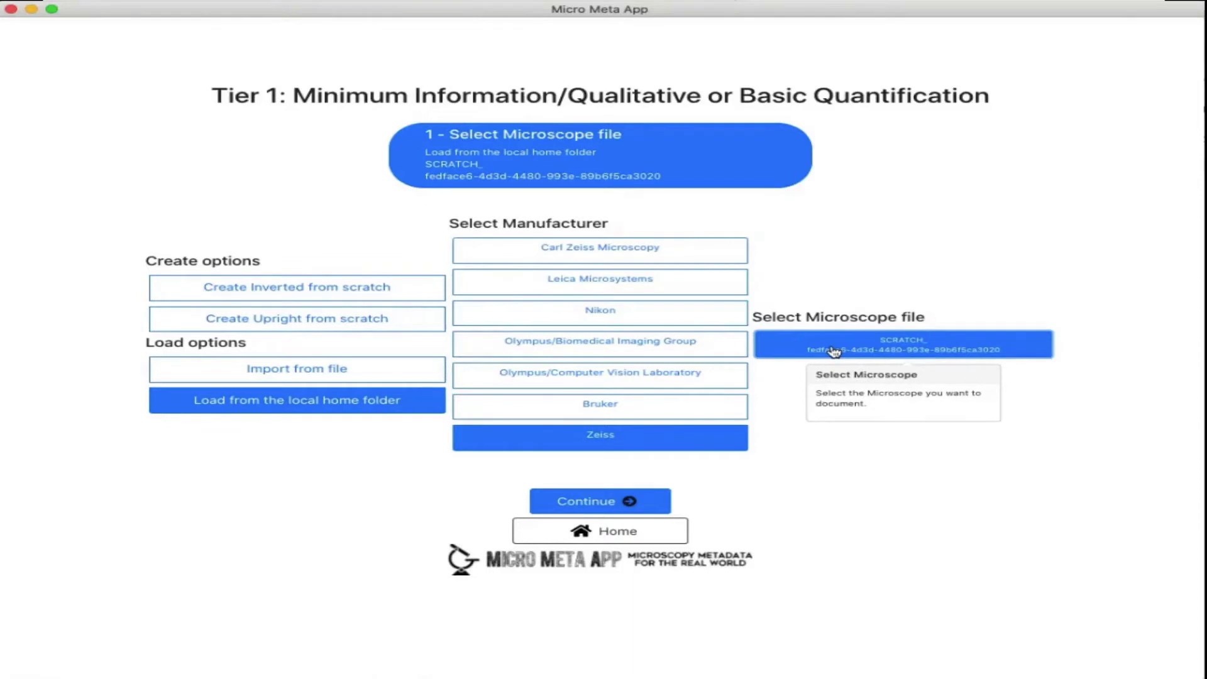
pyautogui.click(629, 502)
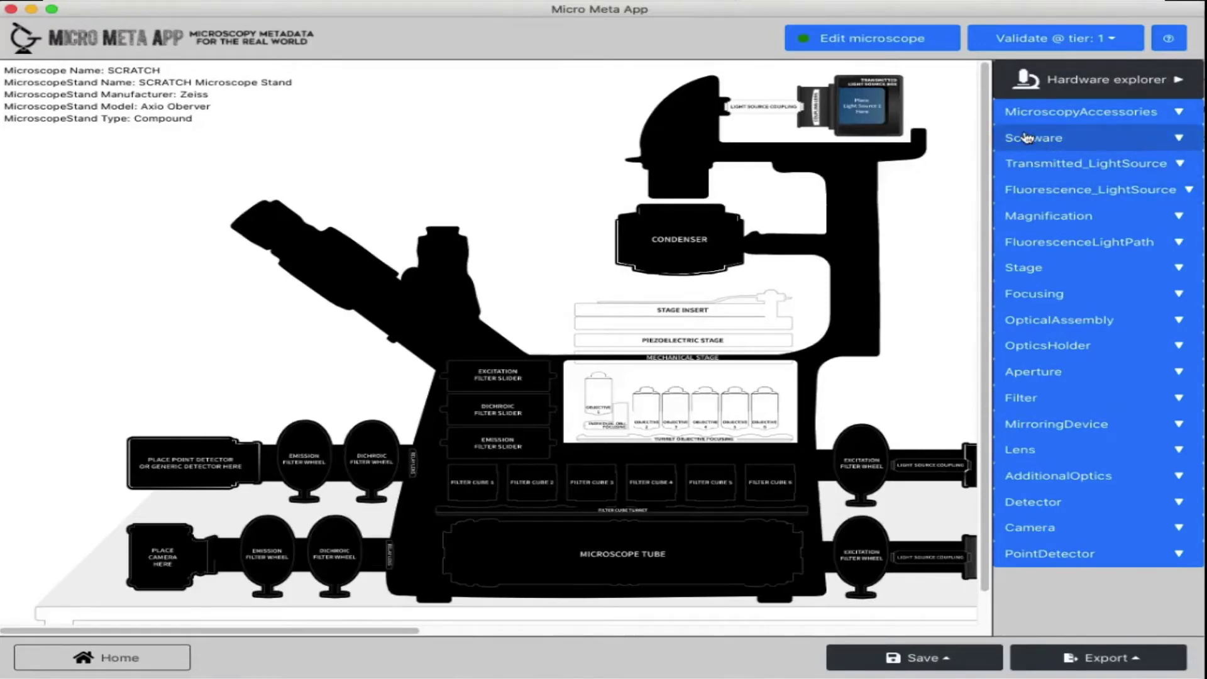
# Place a laser in the first fluorescence light source slot and an objective in the Objective 1 slot.
pyautogui.click(1041, 194)
pyautogui.moveTo(338, 631); pyautogui.dragTo(485, 631)
pyautogui.moveTo(1126, 301); pyautogui.dragTo(687, 562)
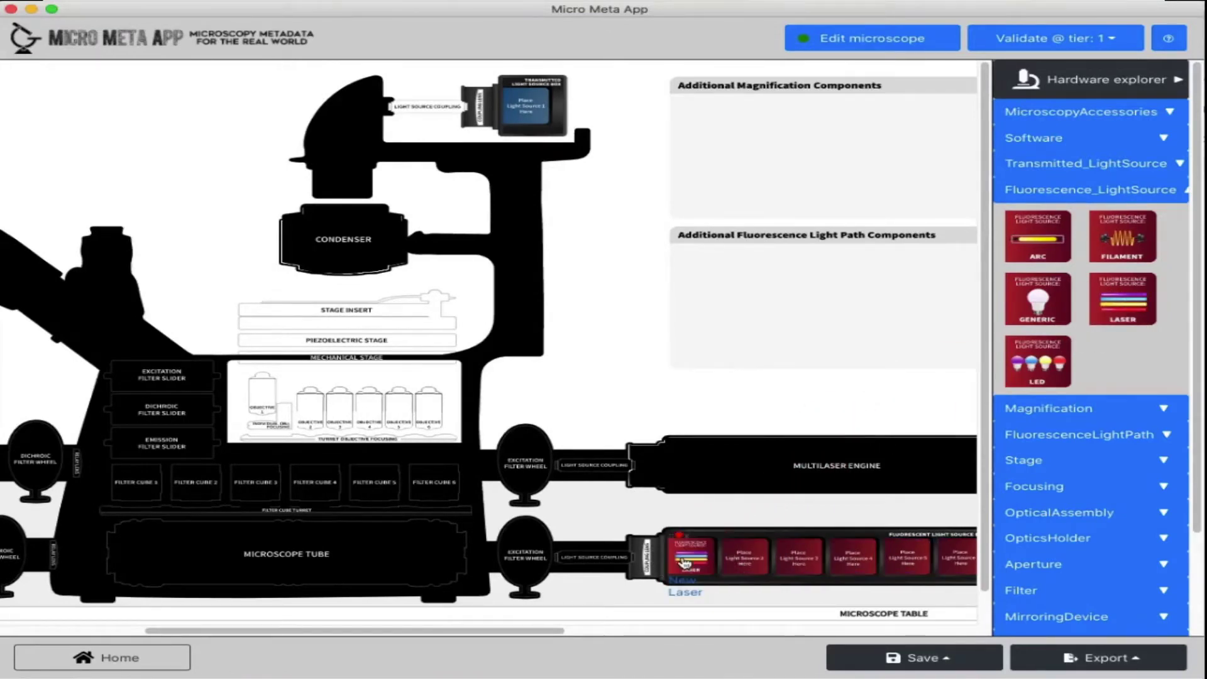
pyautogui.click(1063, 408)
pyautogui.moveTo(1038, 454); pyautogui.dragTo(262, 395)
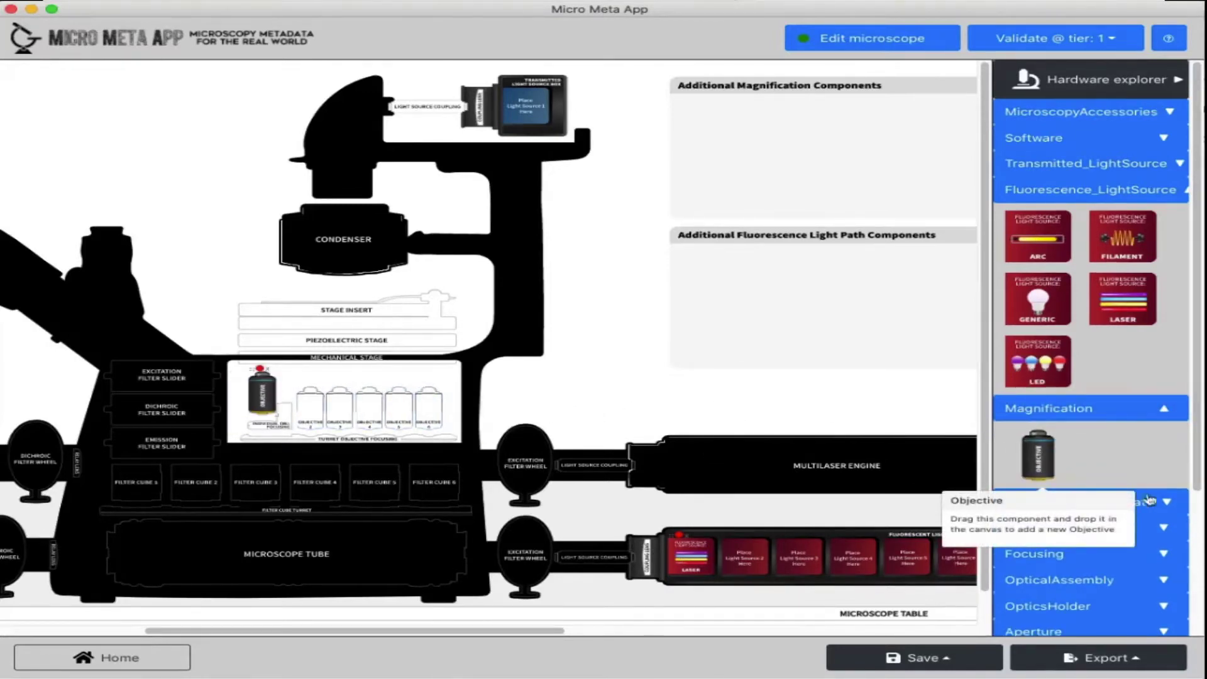
# Add a filter cube from the fluorescence light path components to the Filter Cube 1 slot.
pyautogui.scroll(-3, 1108, 445)
pyautogui.click(1126, 402)
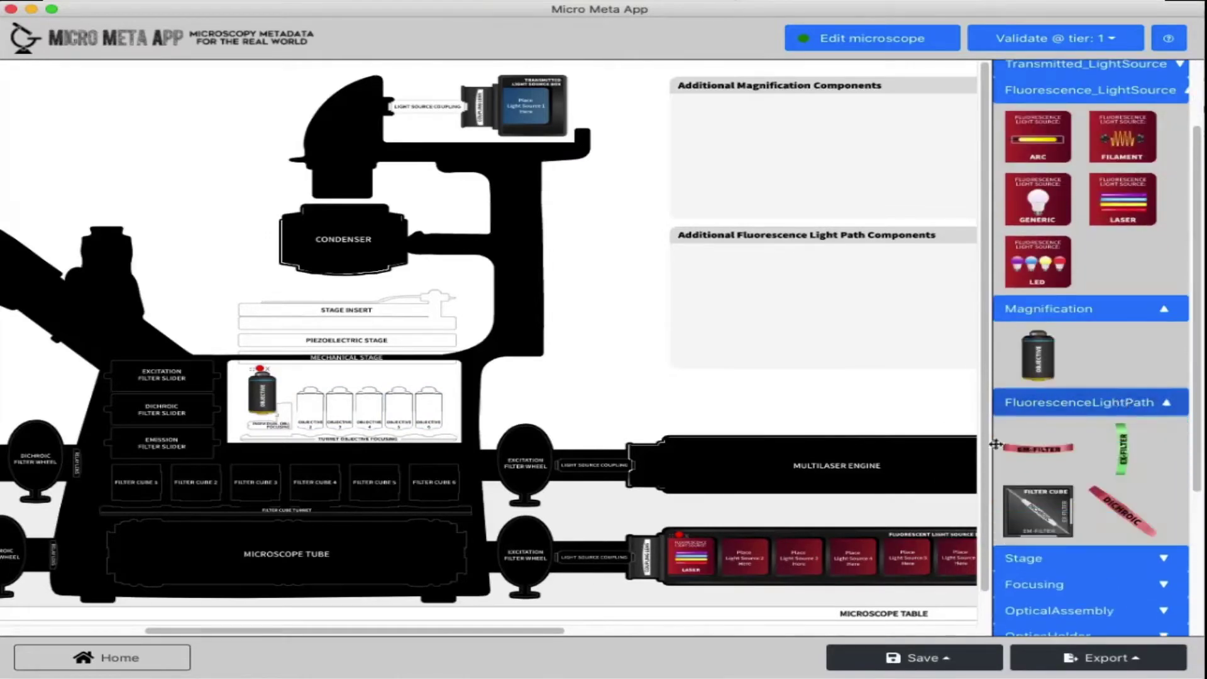
pyautogui.moveTo(467, 632); pyautogui.dragTo(366, 632)
pyautogui.moveTo(1024, 509); pyautogui.dragTo(370, 483)
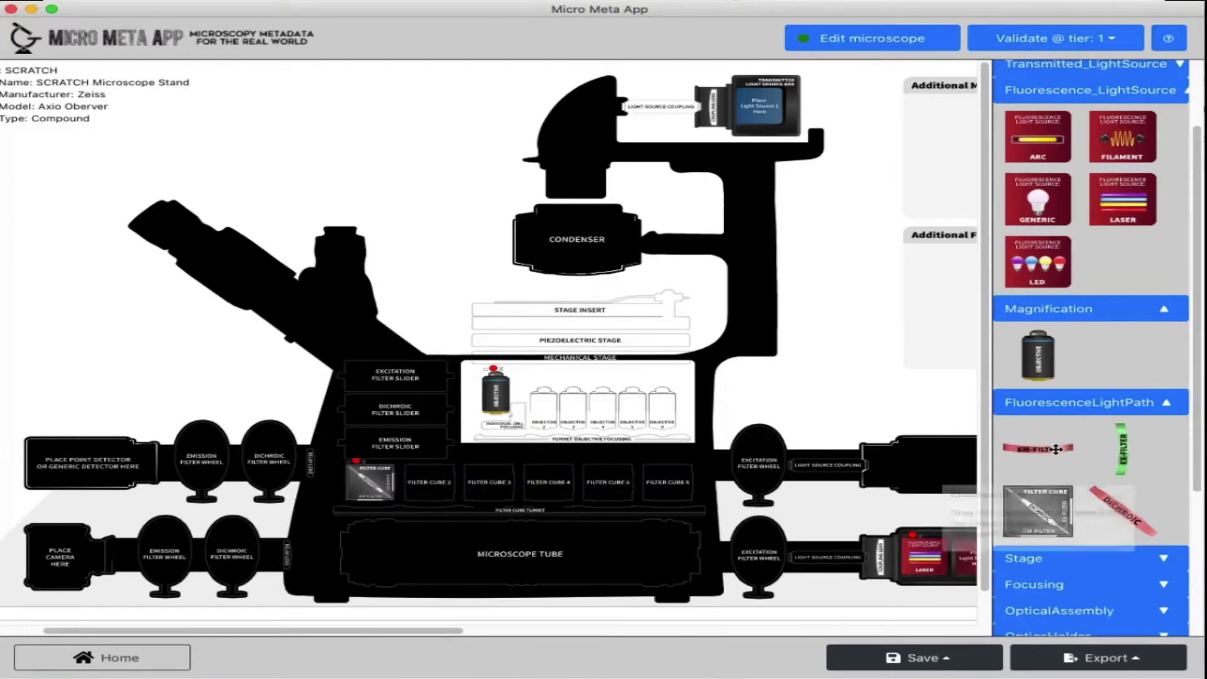
# Add an emission filter, an excitation filter and a dichroic to the filter cube in the first slot.
pyautogui.moveTo(1060, 447); pyautogui.dragTo(368, 490)
pyautogui.moveTo(1123, 448); pyautogui.dragTo(397, 484)
pyautogui.moveTo(397, 484); pyautogui.dragTo(396, 485)
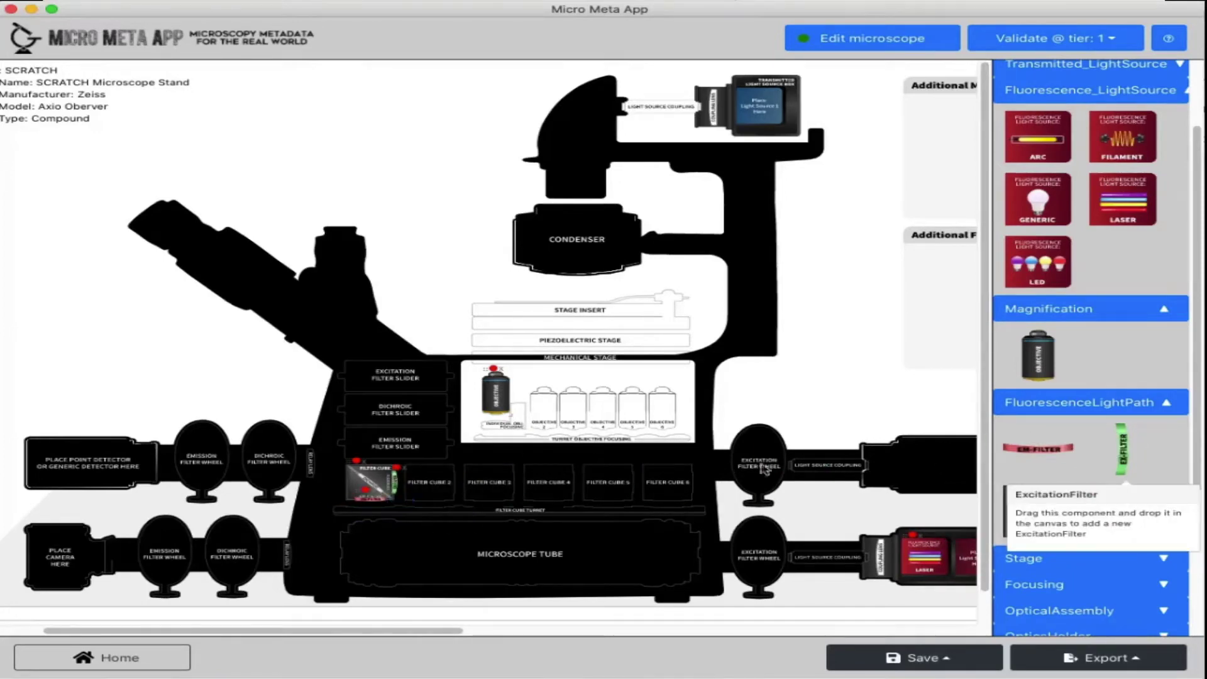
pyautogui.moveTo(1130, 514); pyautogui.dragTo(371, 482)
# Place the first listed camera type in the microscope's camera slot.
pyautogui.scroll(-5, 1073, 462)
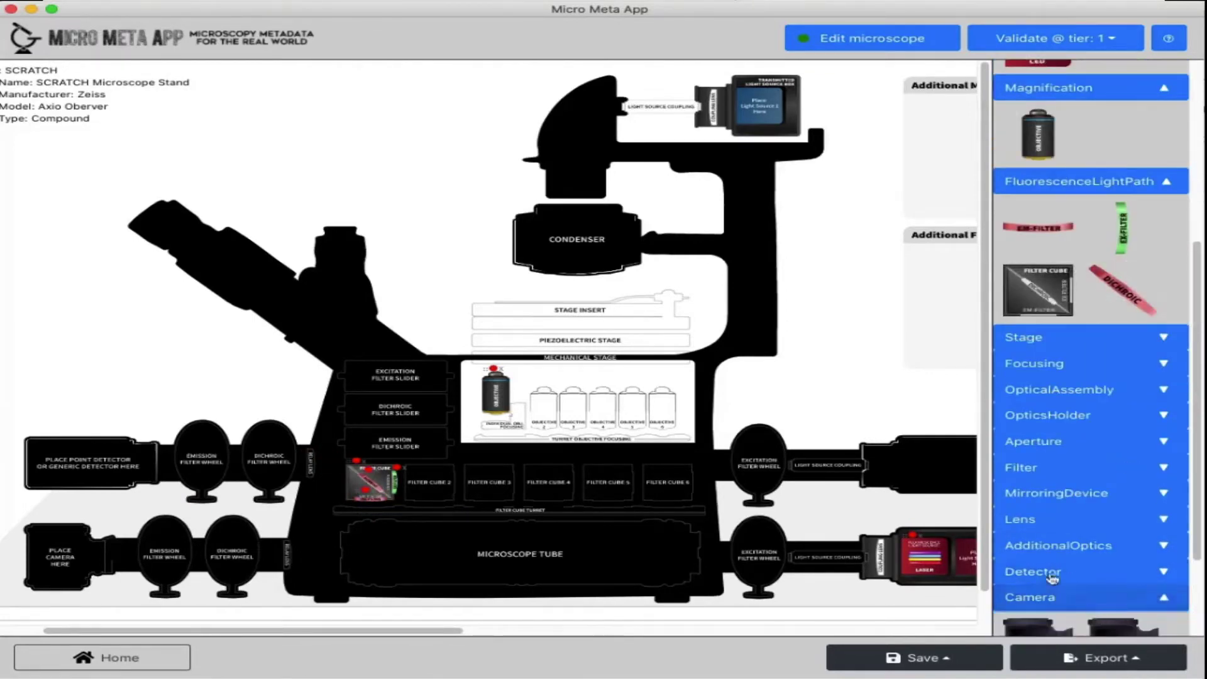
pyautogui.click(1091, 598)
pyautogui.moveTo(1038, 512); pyautogui.dragTo(63, 554)
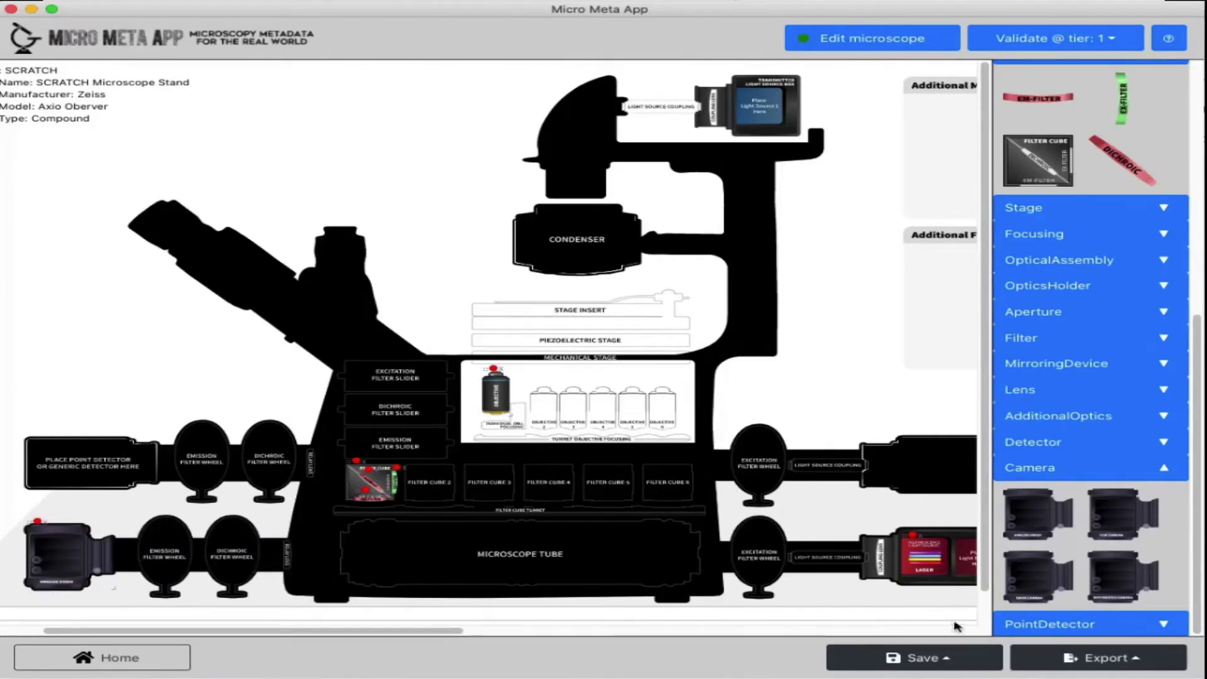
# Save the SCRATCH microscope with the added hardware components and dismiss the confirmation.
pyautogui.click(930, 661)
pyautogui.click(946, 617)
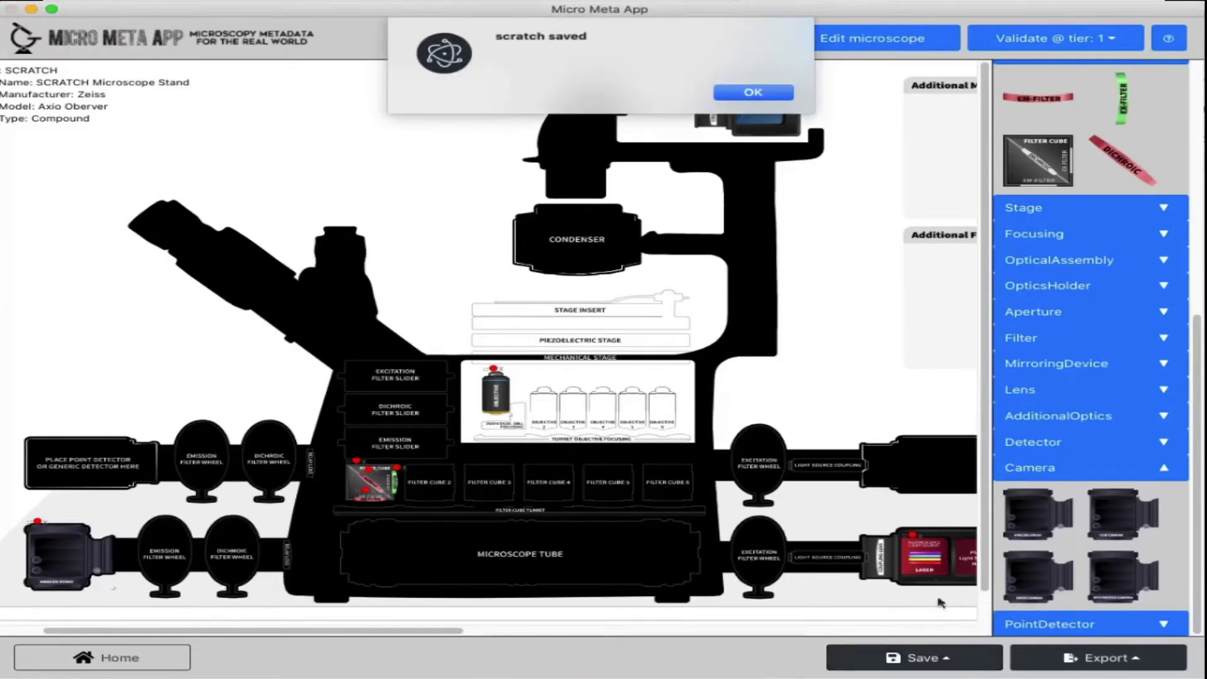
pyautogui.click(737, 97)
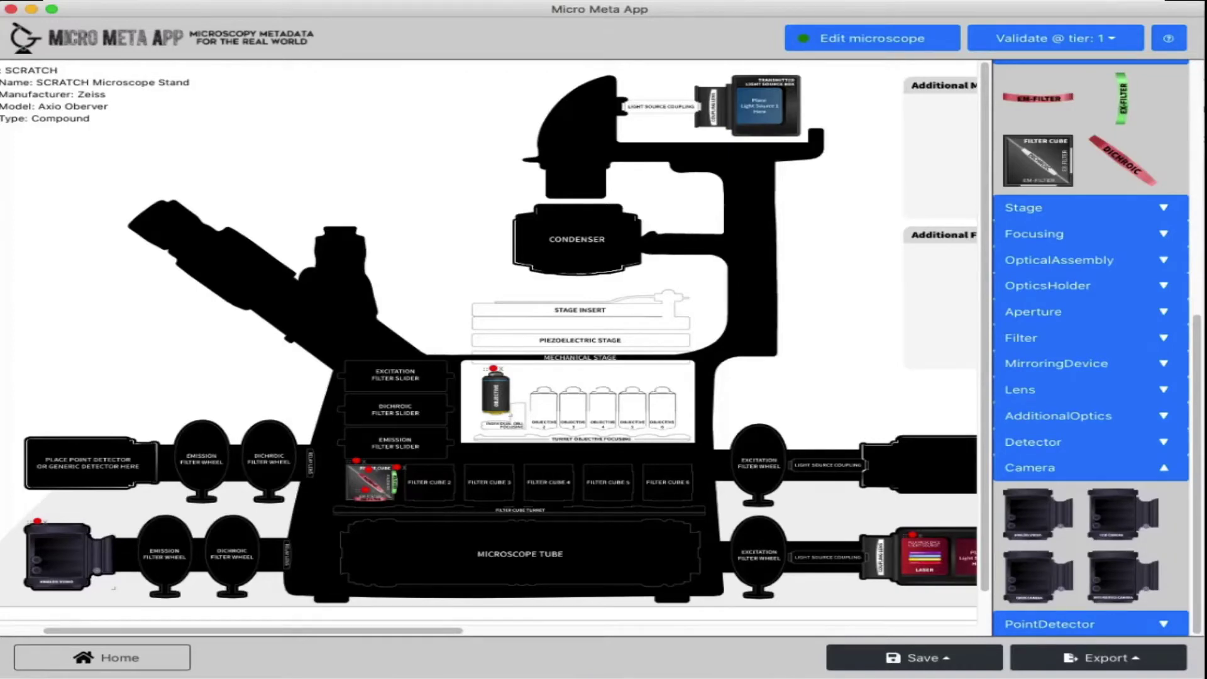
# Open the details of the objective in the first turret slot and name it SCRATCH 63x.
pyautogui.click(505, 402)
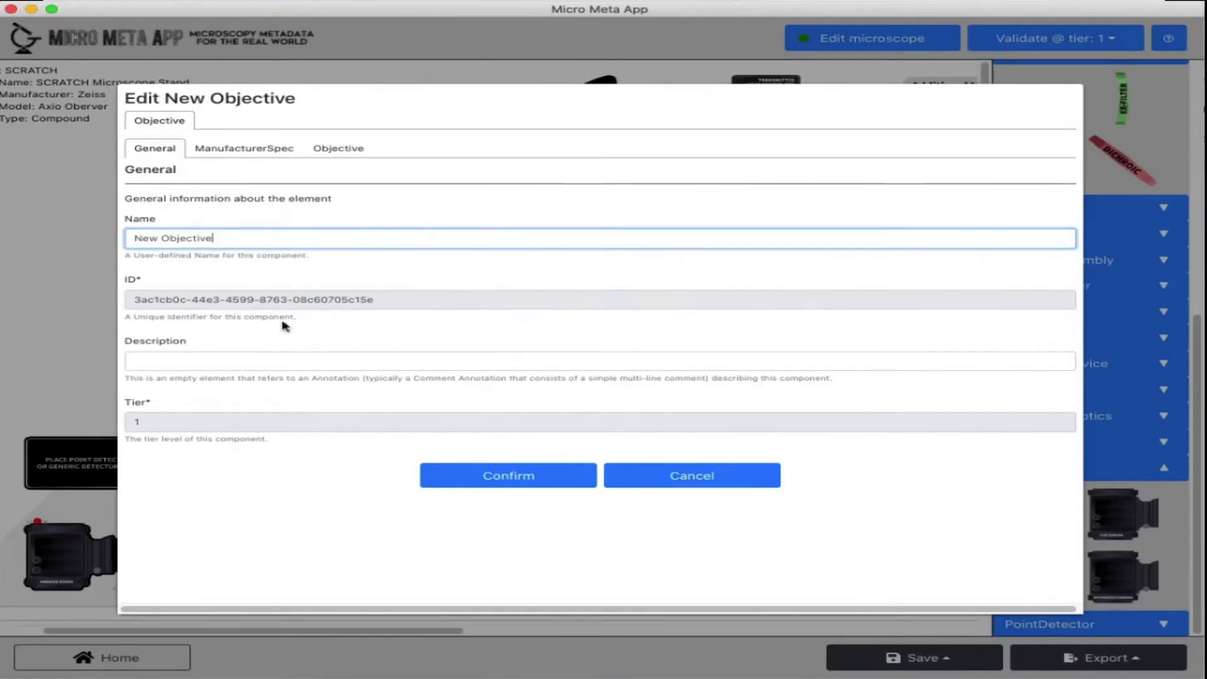
pyautogui.click(248, 239)
pyautogui.tripleClick(248, 239)
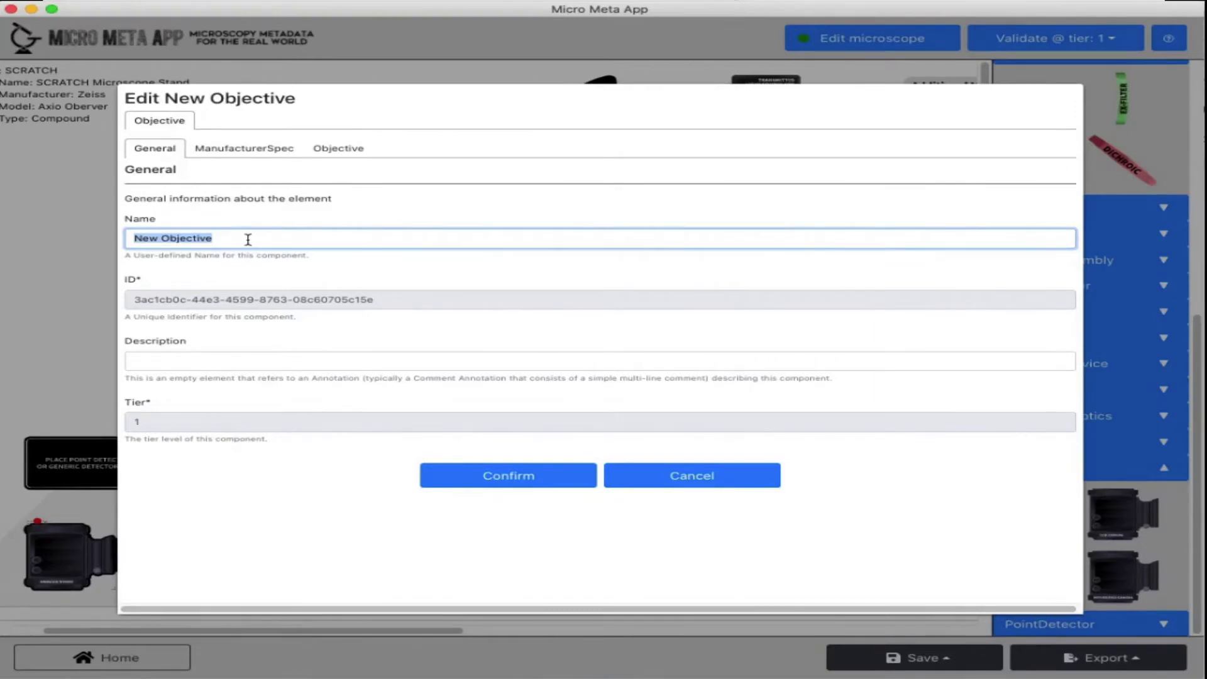
pyautogui.write('SCRATCH')
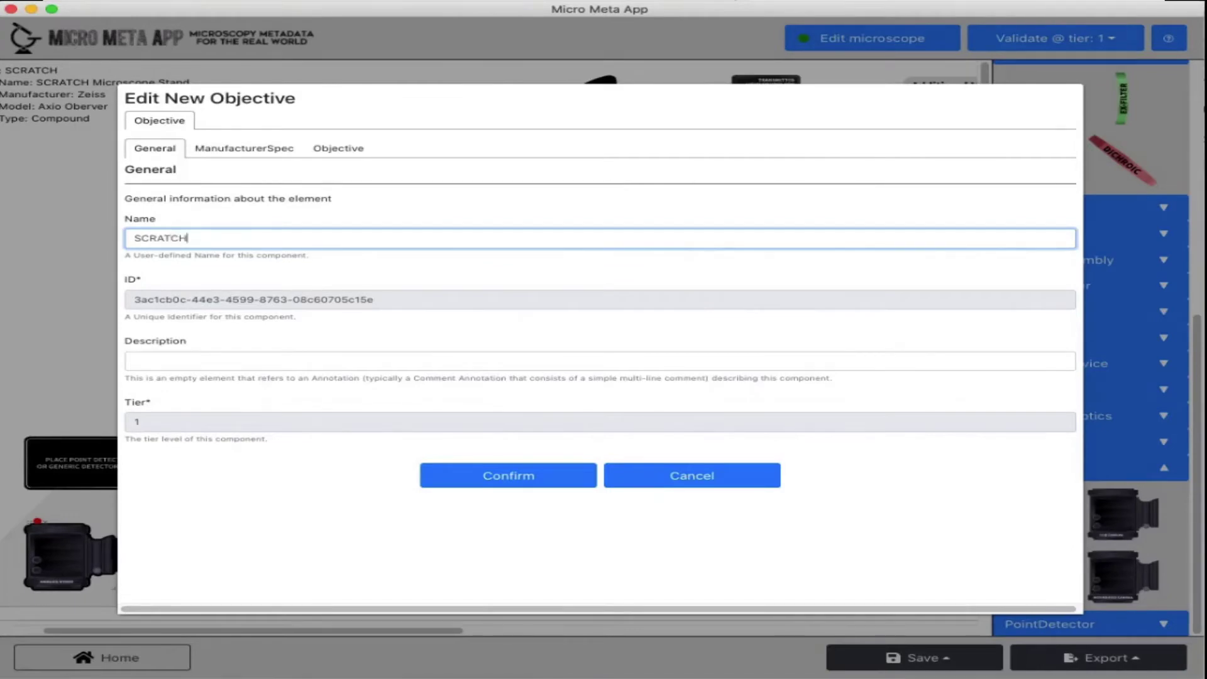
pyautogui.write(' 63x')
# Set the objective's manufacturer to Zeiss and copy the model Plan-Apochromat 63x/1.4 Oil DIC M27 from the Zeiss shop page in the browser.
pyautogui.click(267, 146)
pyautogui.click(248, 232)
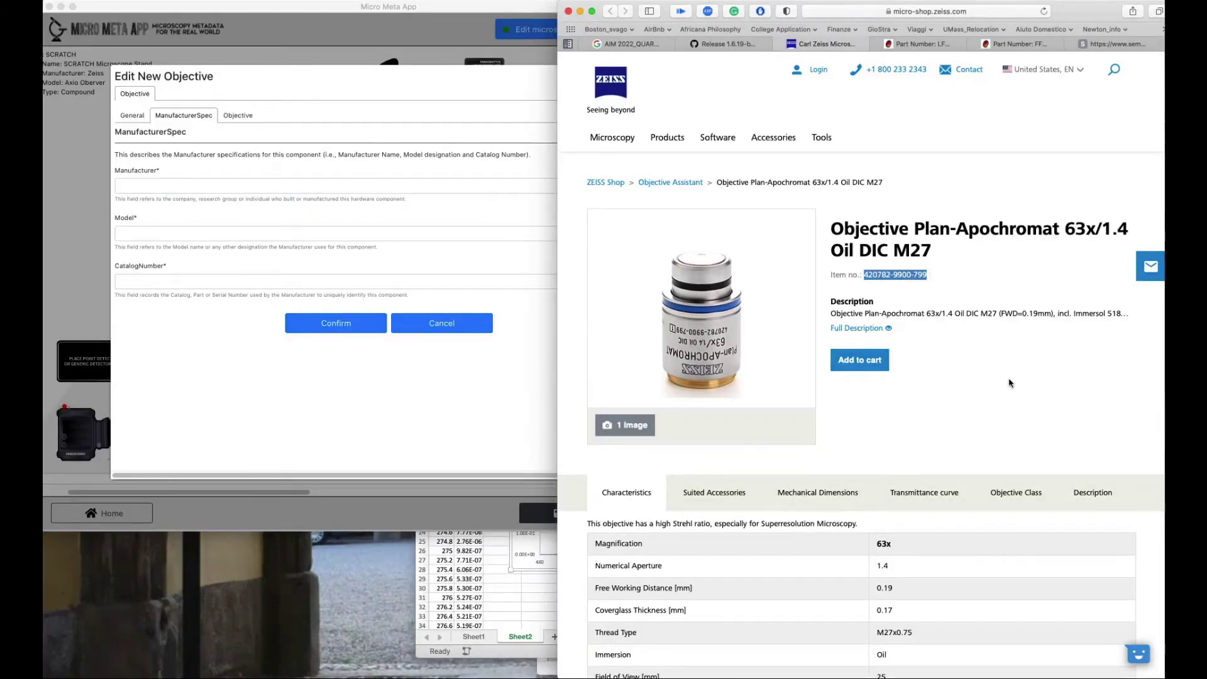
pyautogui.scroll(-3, 1067, 435)
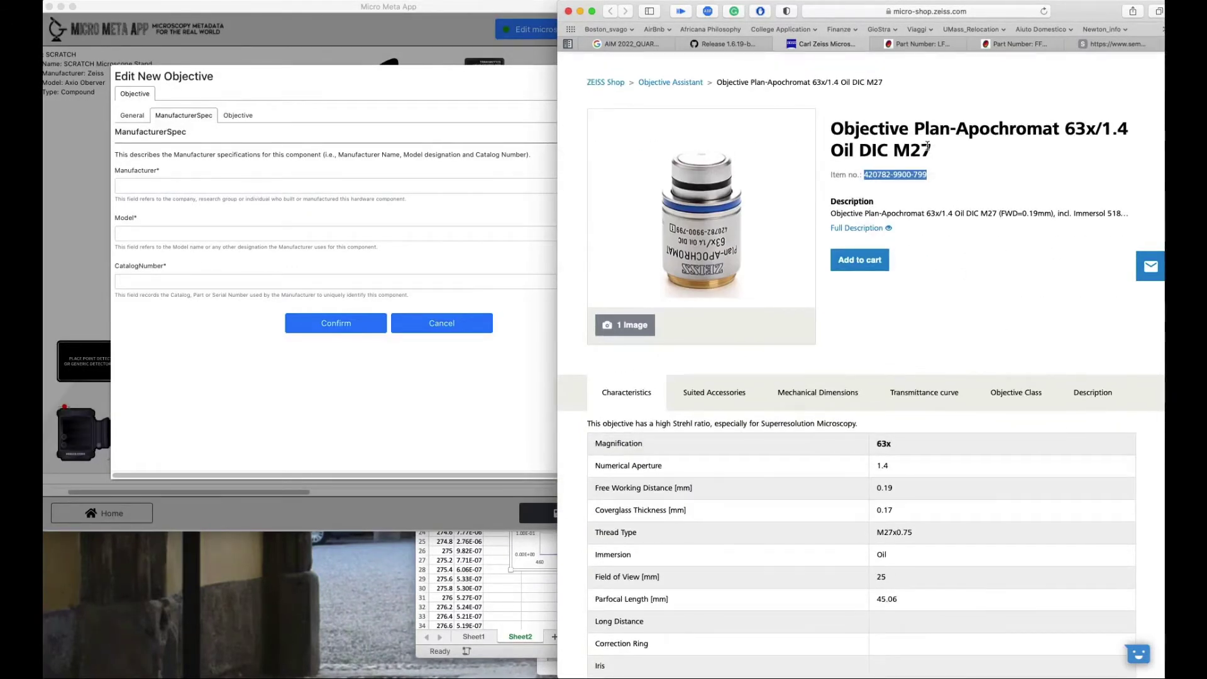
pyautogui.moveTo(932, 151); pyautogui.dragTo(919, 134)
pyautogui.click(323, 185)
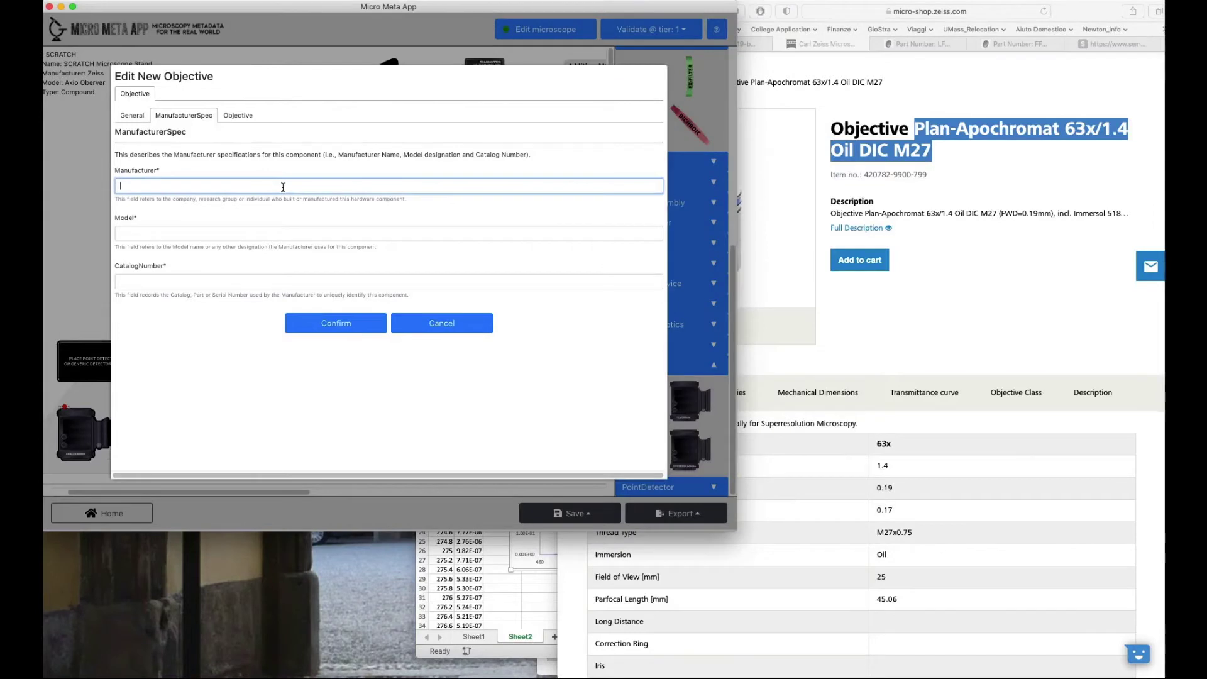
pyautogui.write('Zeiss')
pyautogui.click(946, 153)
pyautogui.press('super+c')
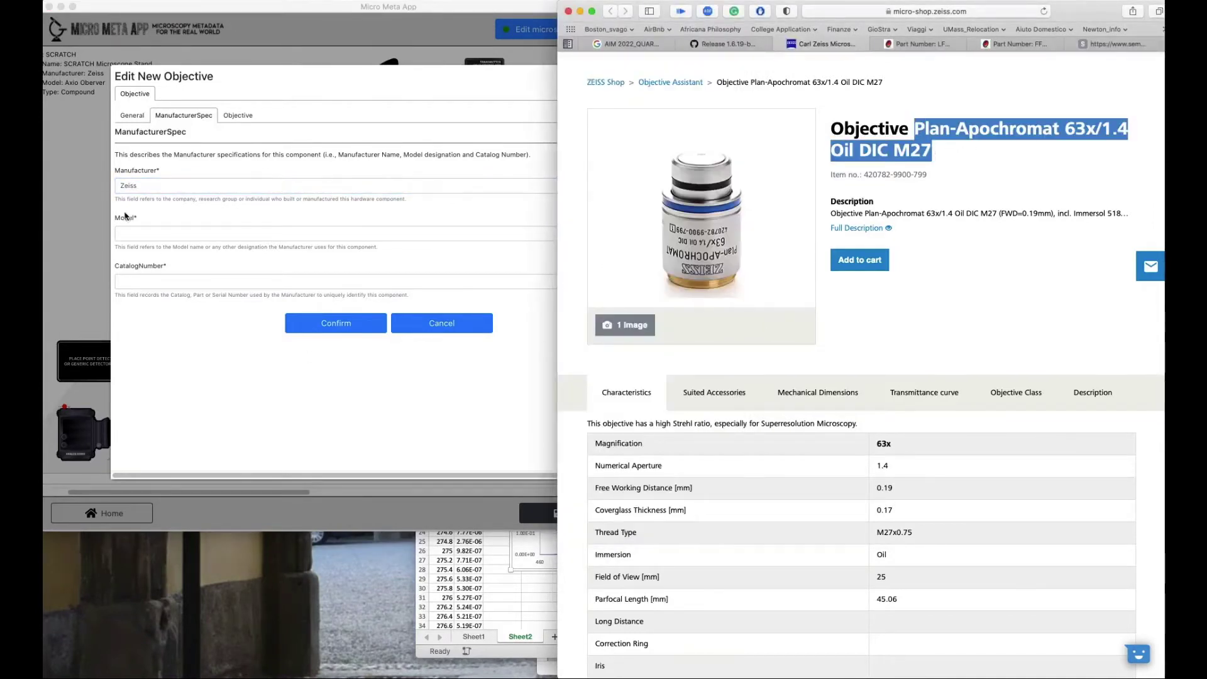
pyautogui.press('super+Tab')
pyautogui.press('Tab')
pyautogui.press('super+v')
pyautogui.press('super+Tab')
pyautogui.moveTo(864, 174); pyautogui.dragTo(927, 174)
pyautogui.press('super+c')
pyautogui.press('super+Tab')
pyautogui.press('Tab')
pyautogui.press('super+v')
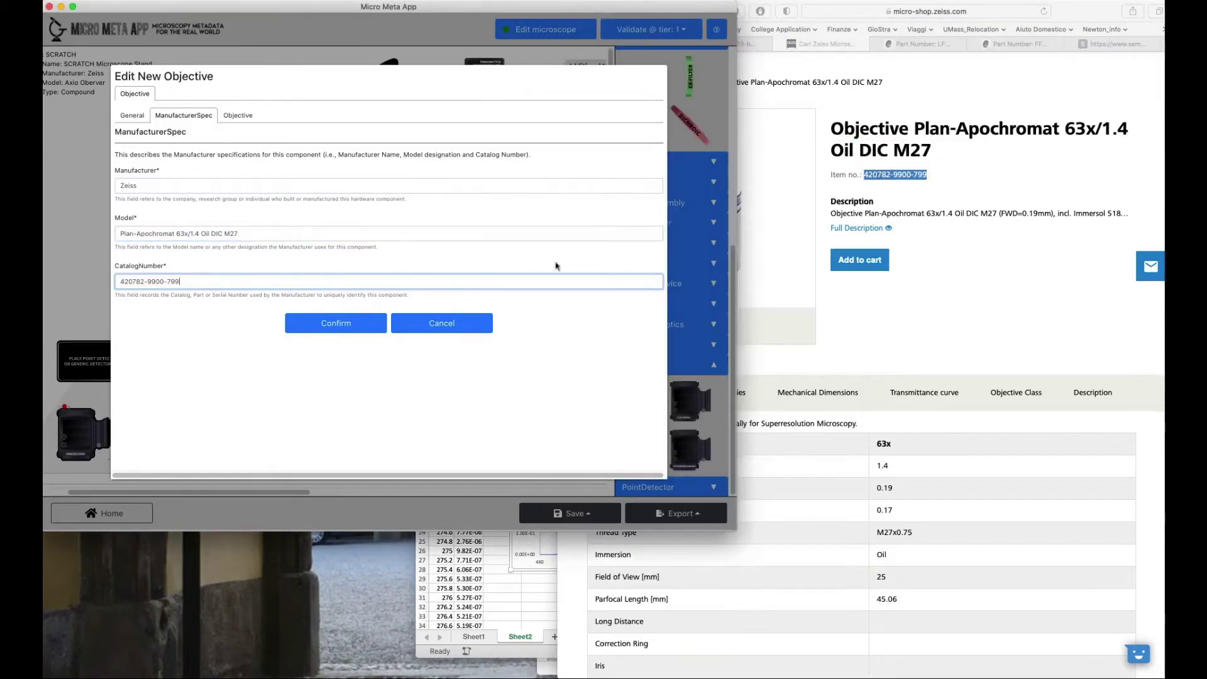
# In the objective's optical properties, set magnification to 100, lens NA to 1.4 and correction to PlanApochromat.
pyautogui.scroll(-1, 1061, 301)
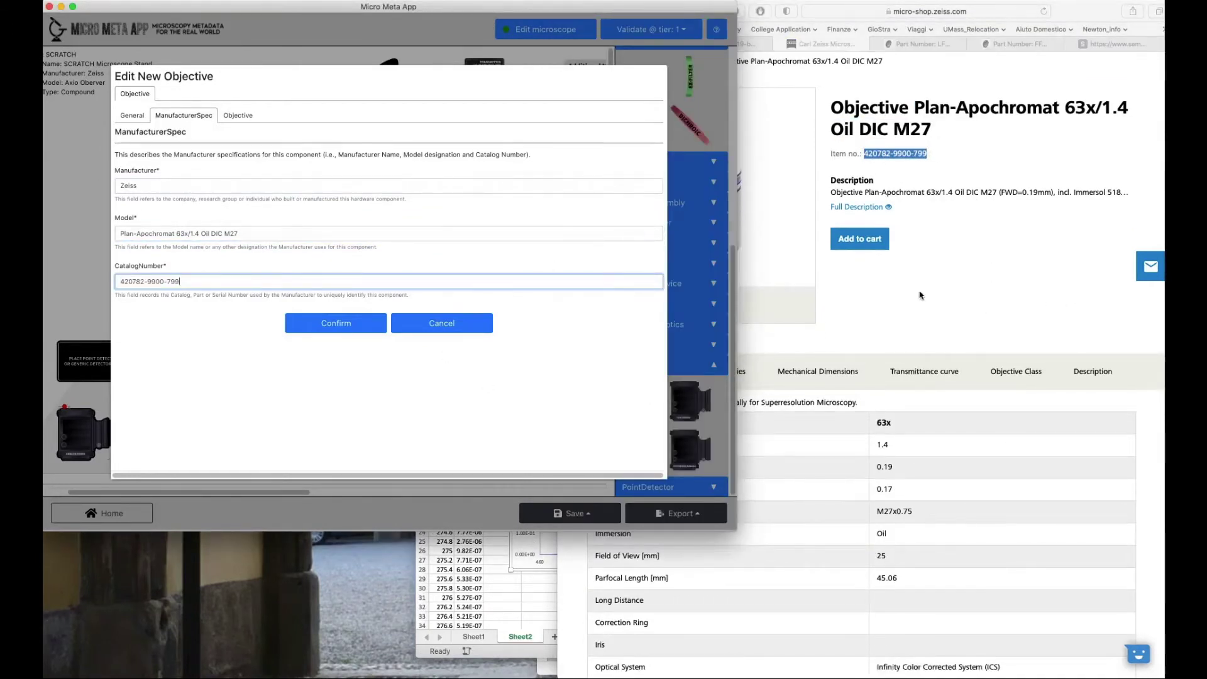
pyautogui.click(230, 119)
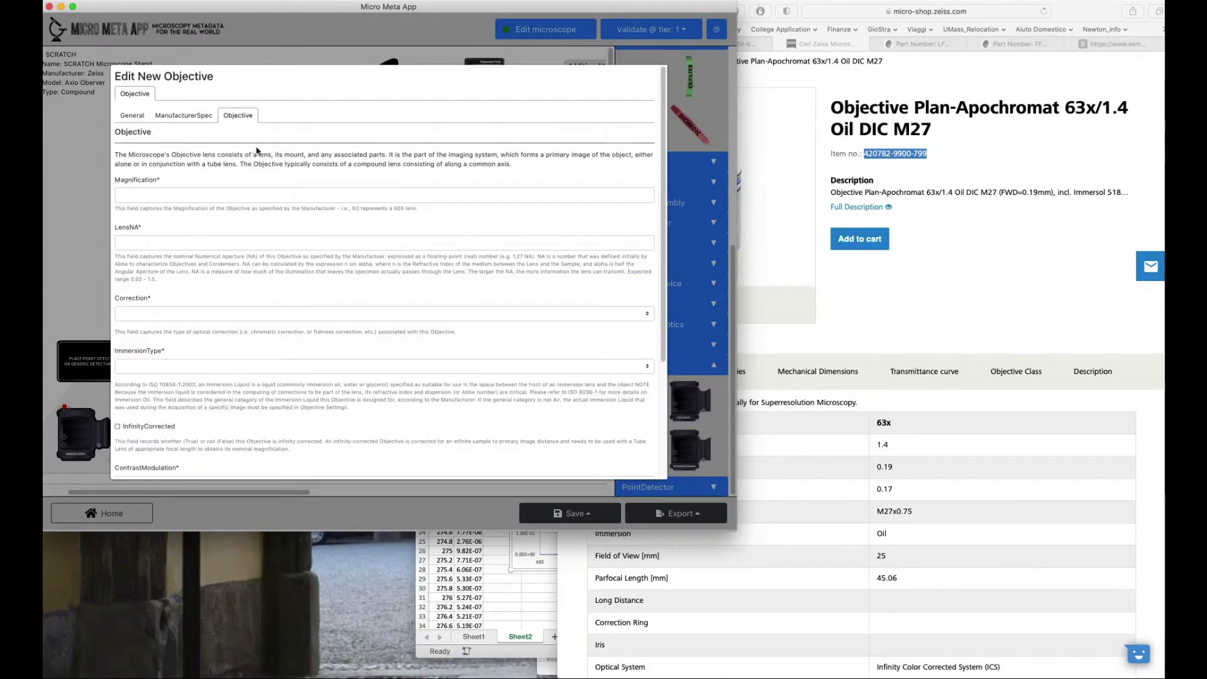
pyautogui.click(171, 196)
pyautogui.write('100')
pyautogui.press('Tab')
pyautogui.write('1.4')
pyautogui.click(185, 316)
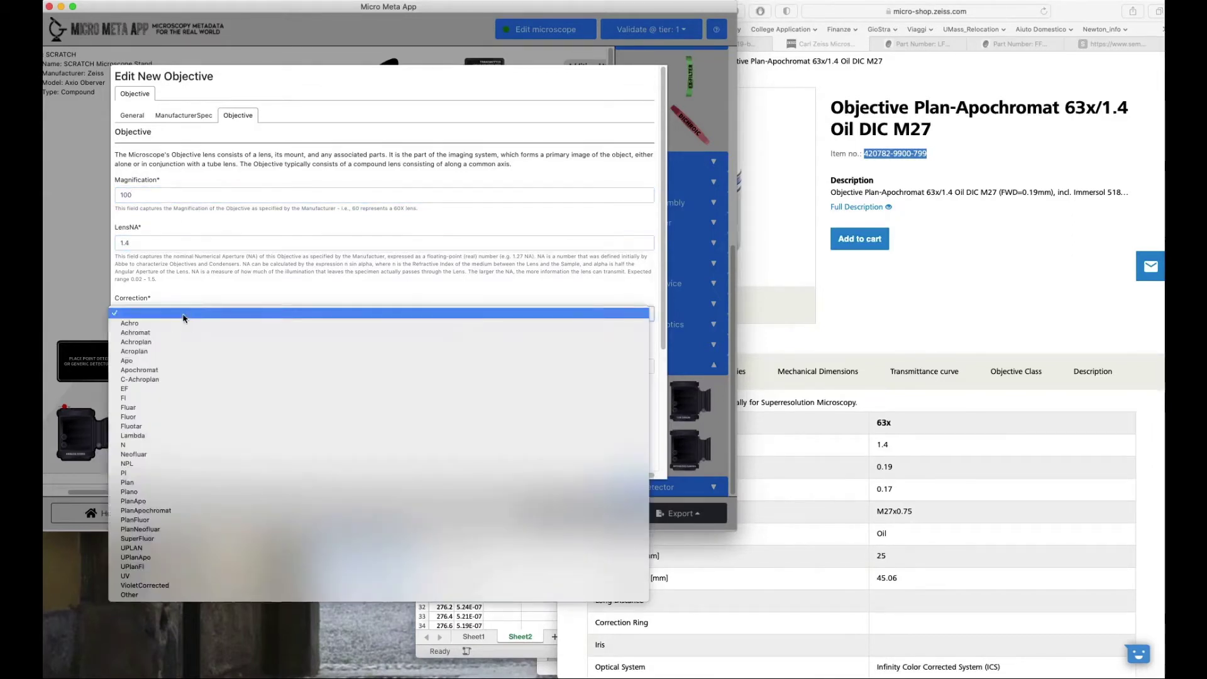
pyautogui.click(173, 511)
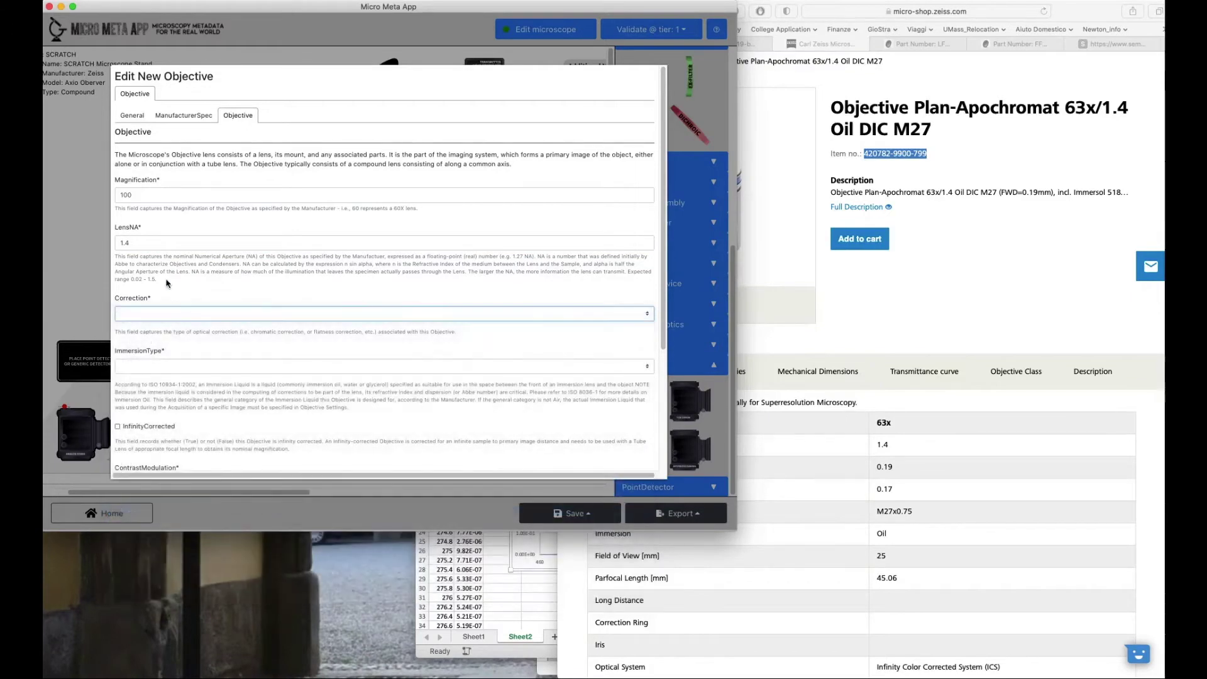
# Set the objective's immersion type to Mineral Oil, mark it as infinity corrected and set contrast modulation to None.
pyautogui.scroll(-3, 142, 287)
pyautogui.click(142, 288)
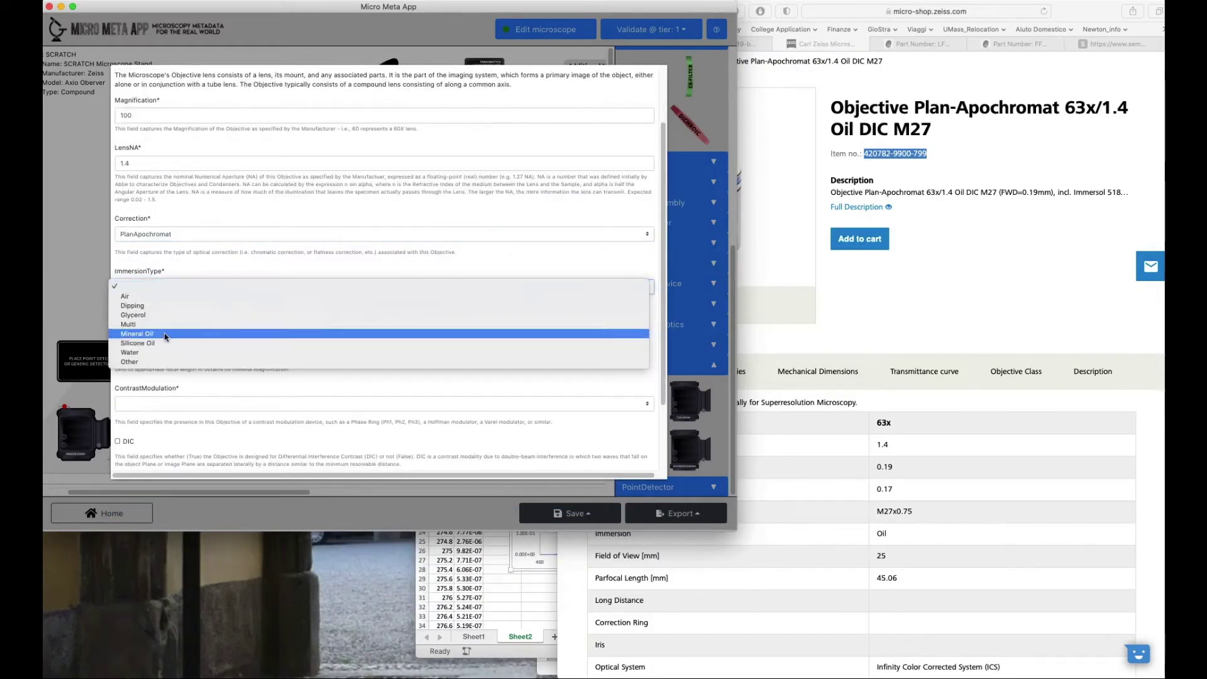
pyautogui.click(166, 338)
pyautogui.click(147, 350)
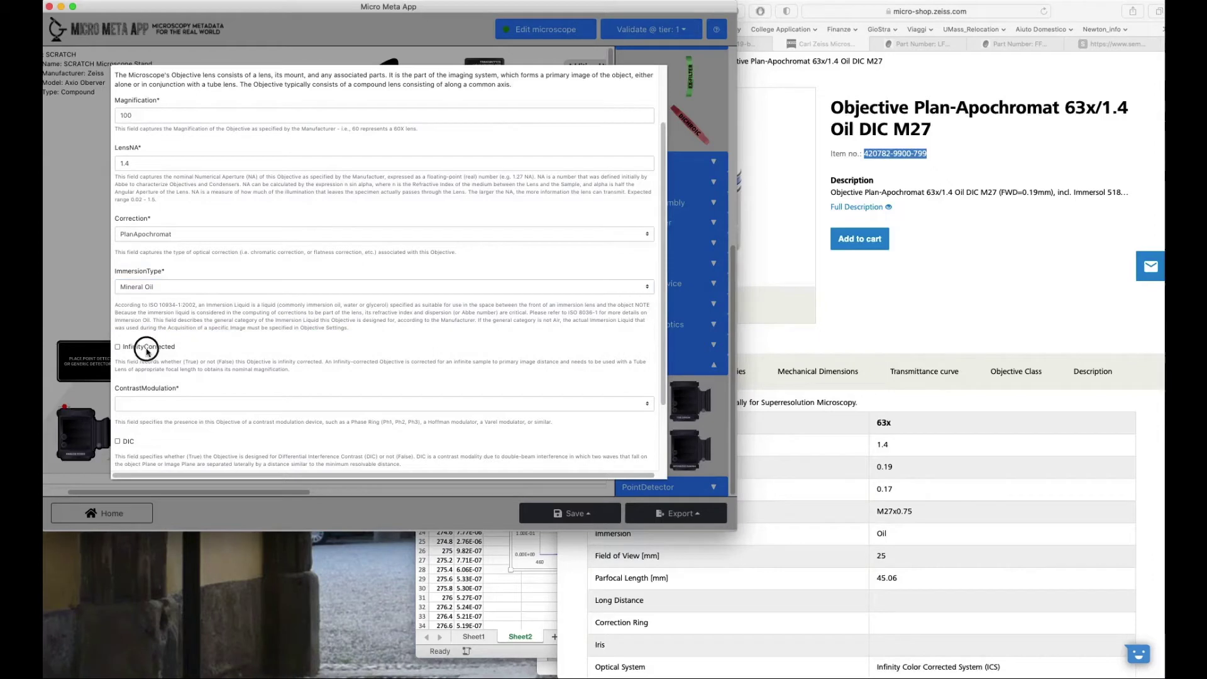
pyautogui.click(164, 403)
pyautogui.click(163, 412)
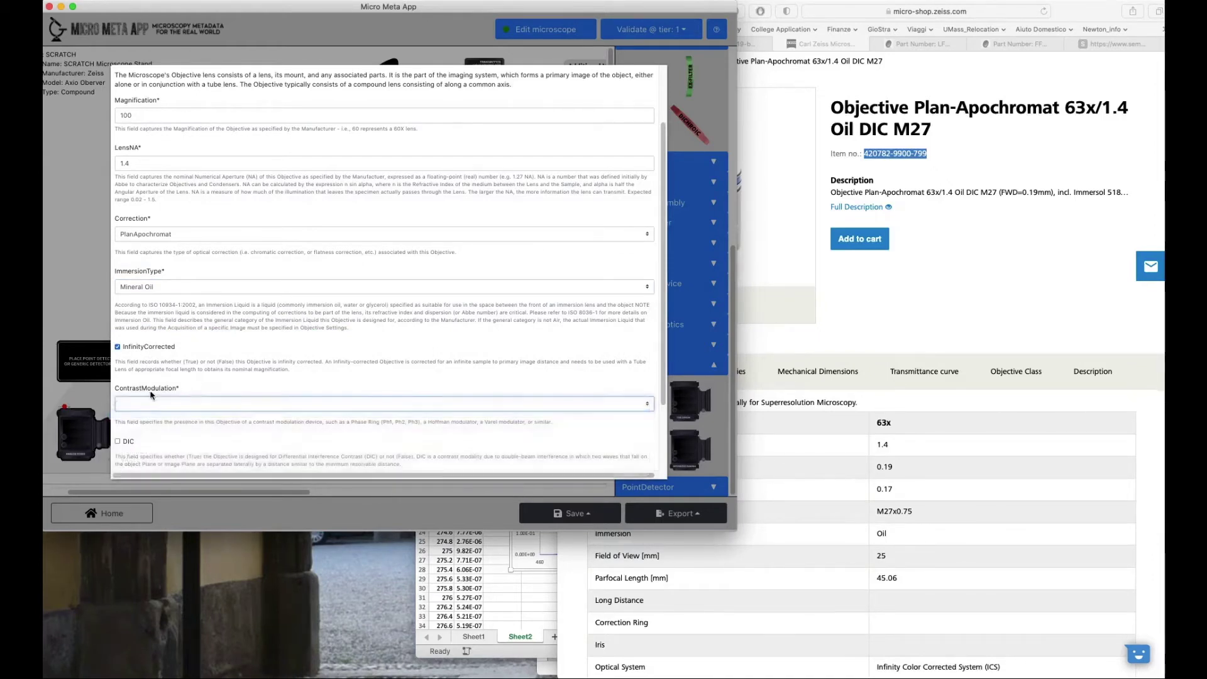
# Mark the objective as designed for DIC and confirm its details.
pyautogui.scroll(-3, 179, 382)
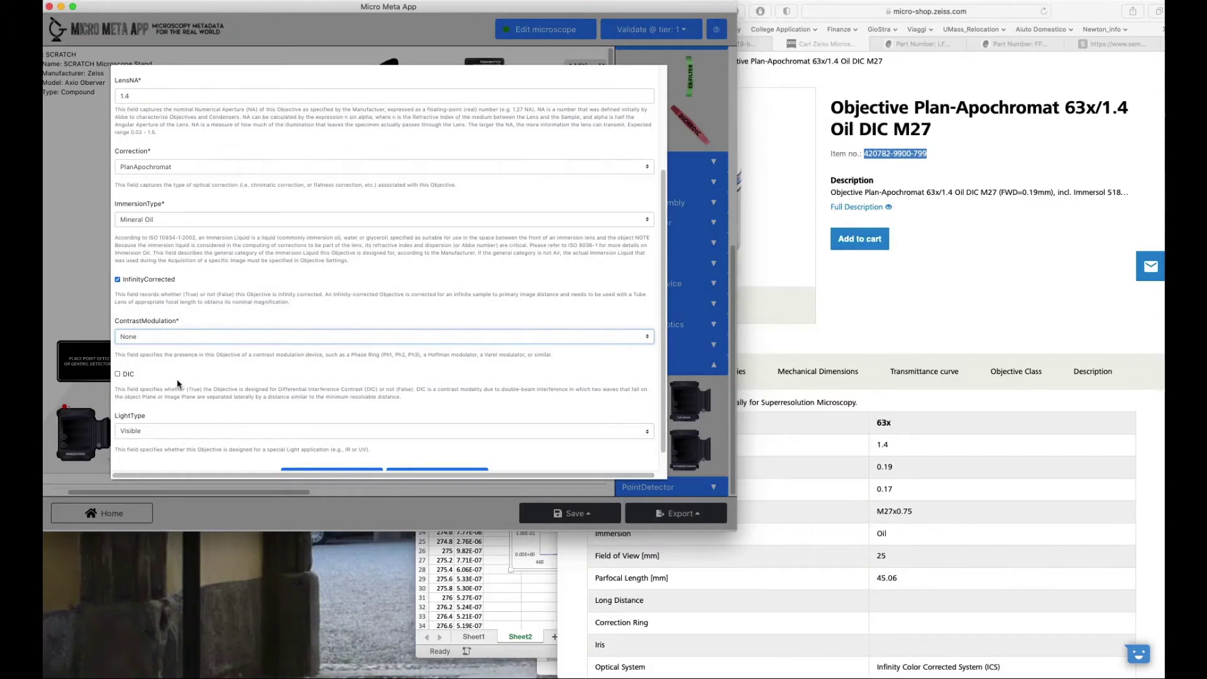
pyautogui.click(120, 373)
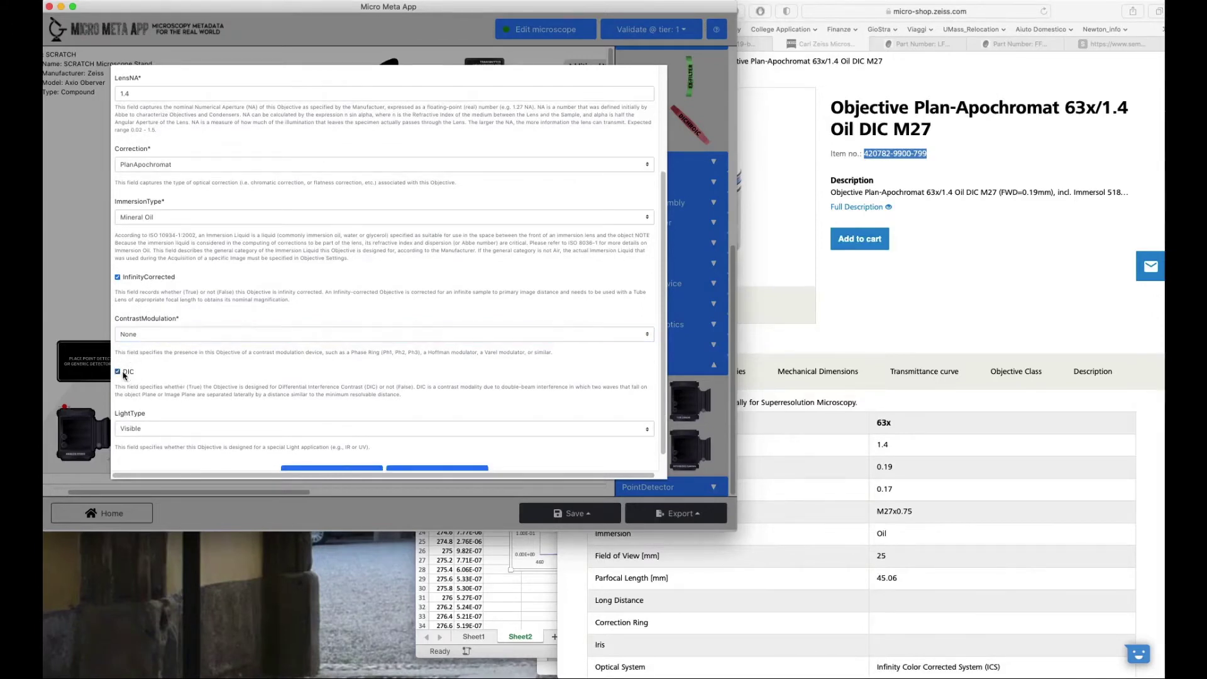
pyautogui.scroll(-1, 159, 393)
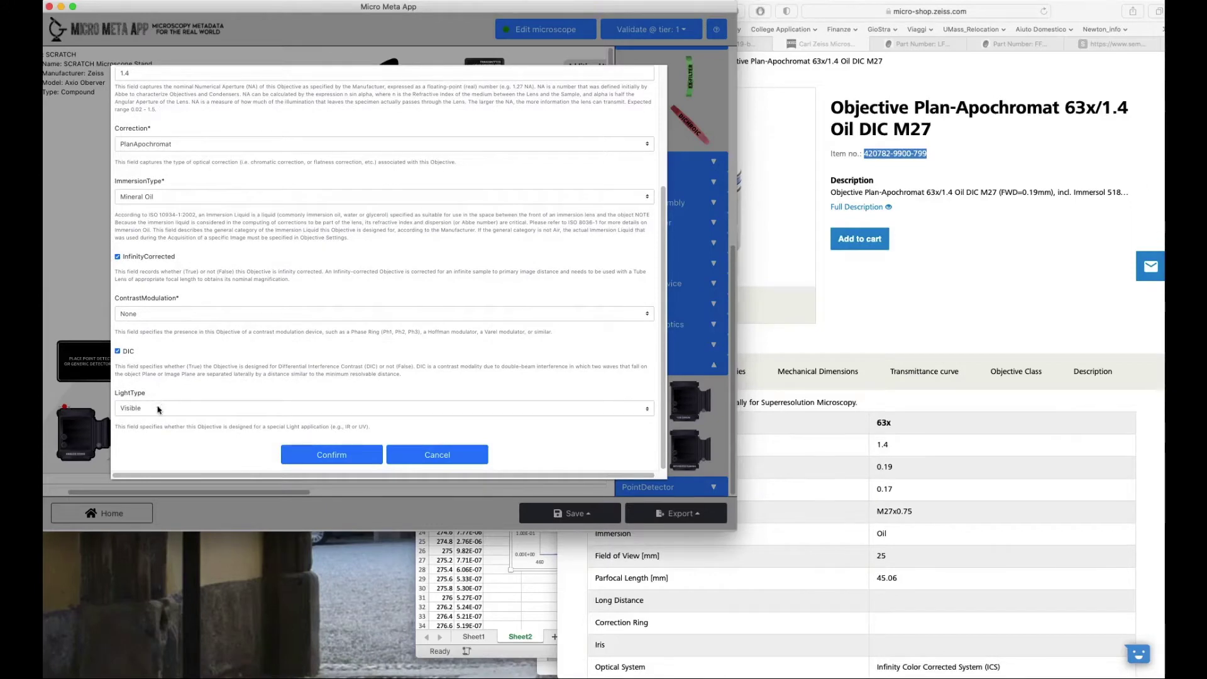
pyautogui.click(316, 458)
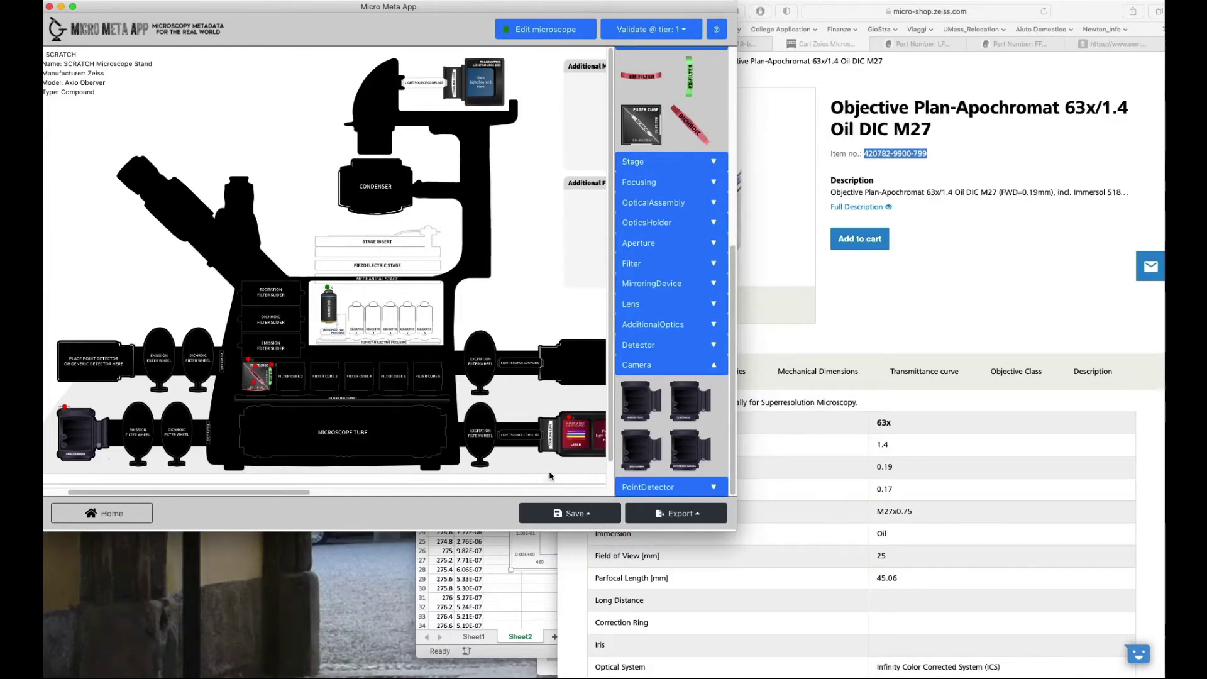
# Save the SCRATCH microscope with the completed objective details and dismiss the confirmation.
pyautogui.click(568, 515)
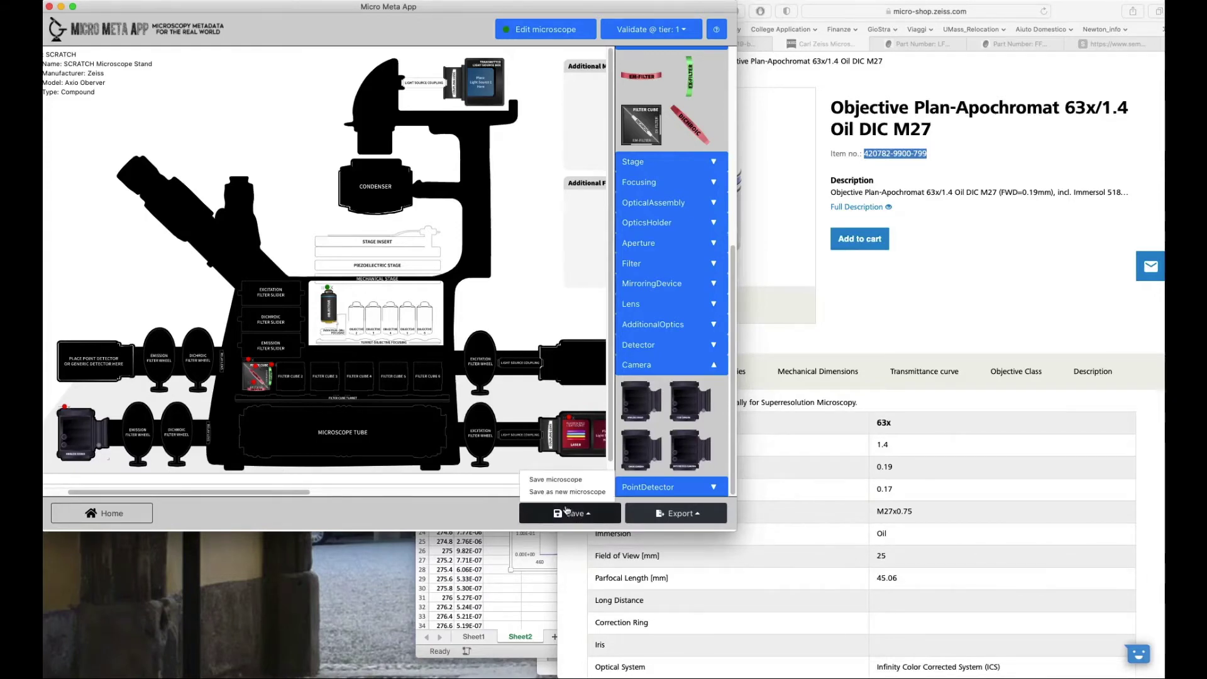
pyautogui.click(555, 479)
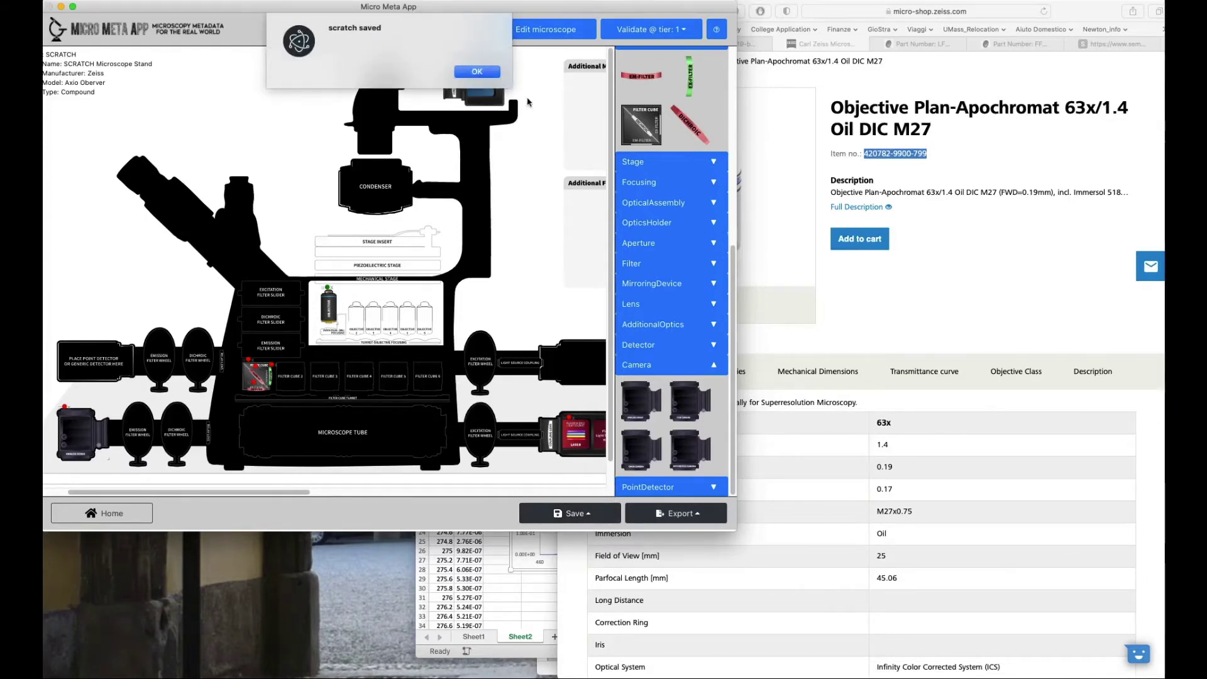
pyautogui.press('Return')
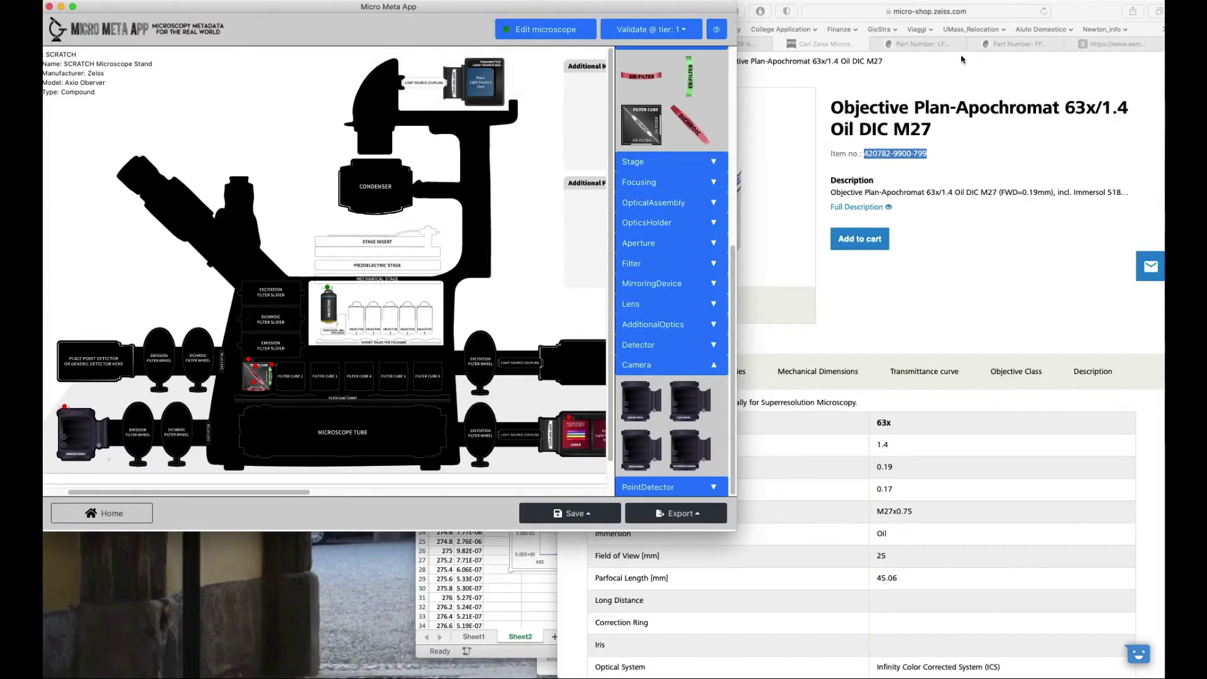
# Bring up the Semrock LF488/561-A-000 filter set page in the browser and rename the first filter cube's excitation filter FC1x.
pyautogui.click(936, 44)
pyautogui.scroll(5, 935, 295)
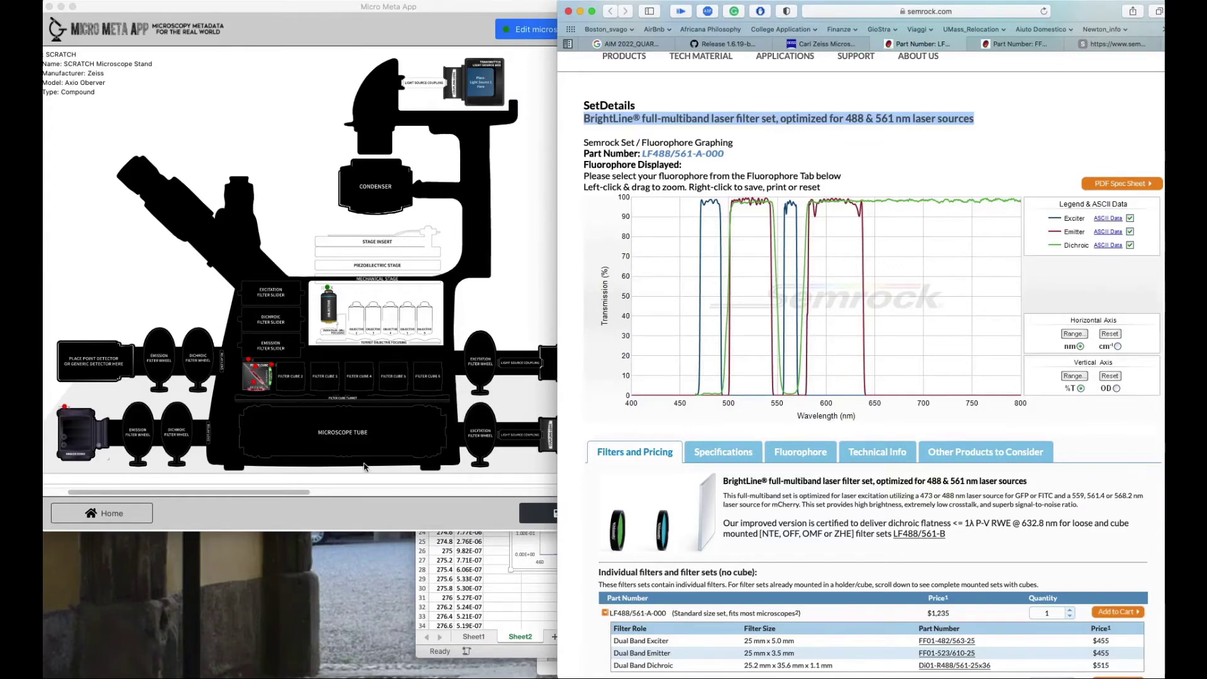
pyautogui.click(511, 305)
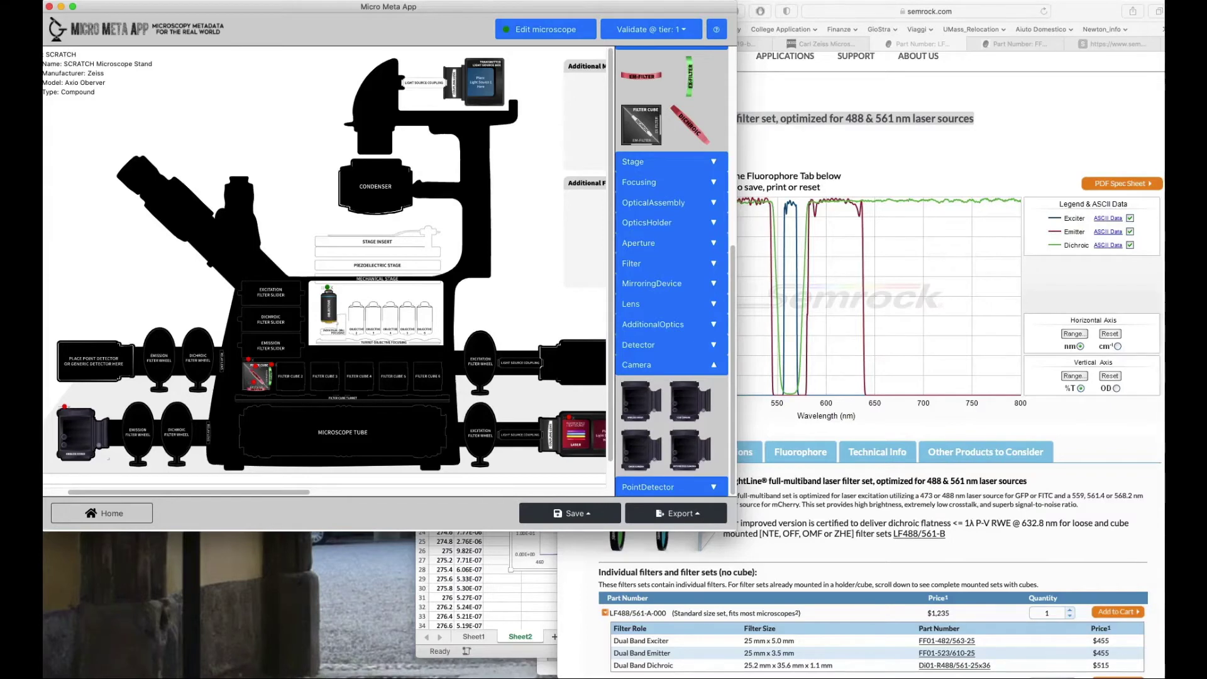
pyautogui.press('super+equal')
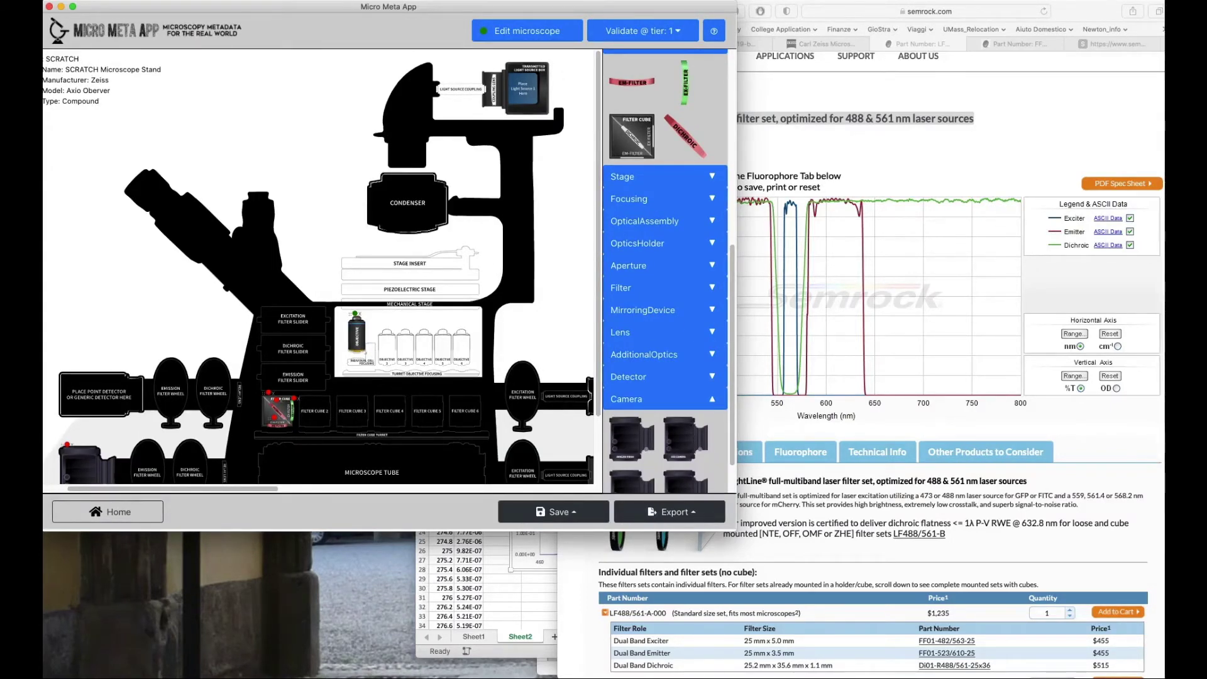
pyautogui.press('super+equal')
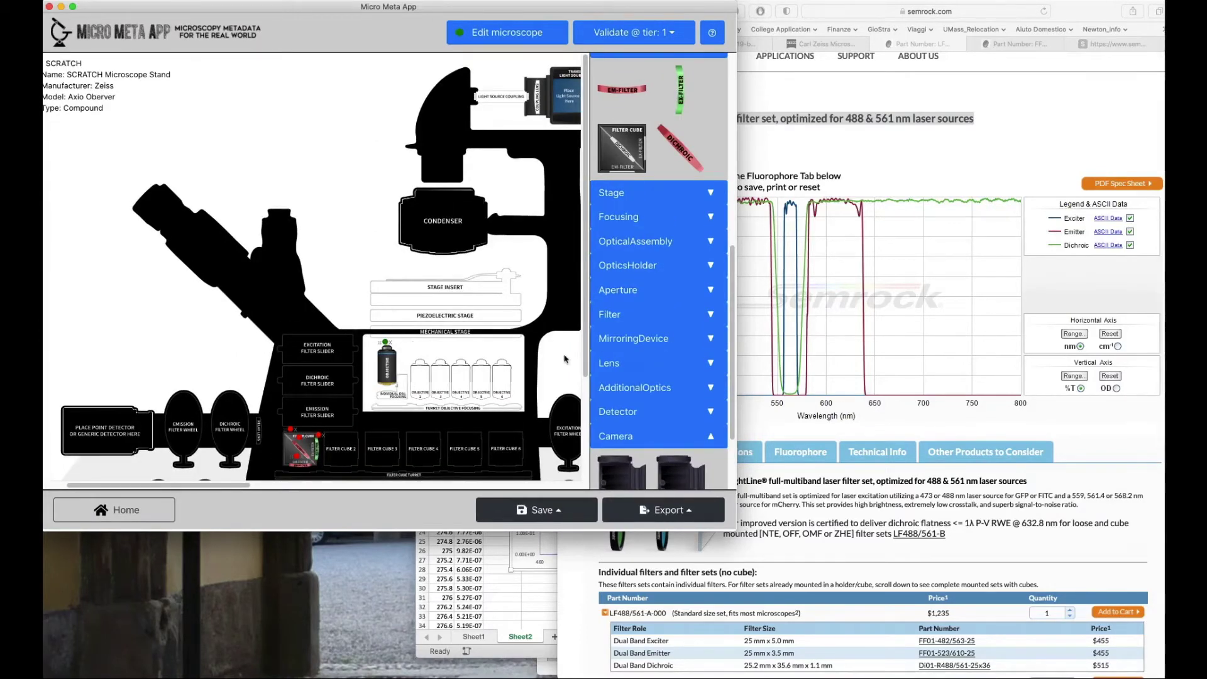
pyautogui.moveTo(585, 348); pyautogui.dragTo(590, 472)
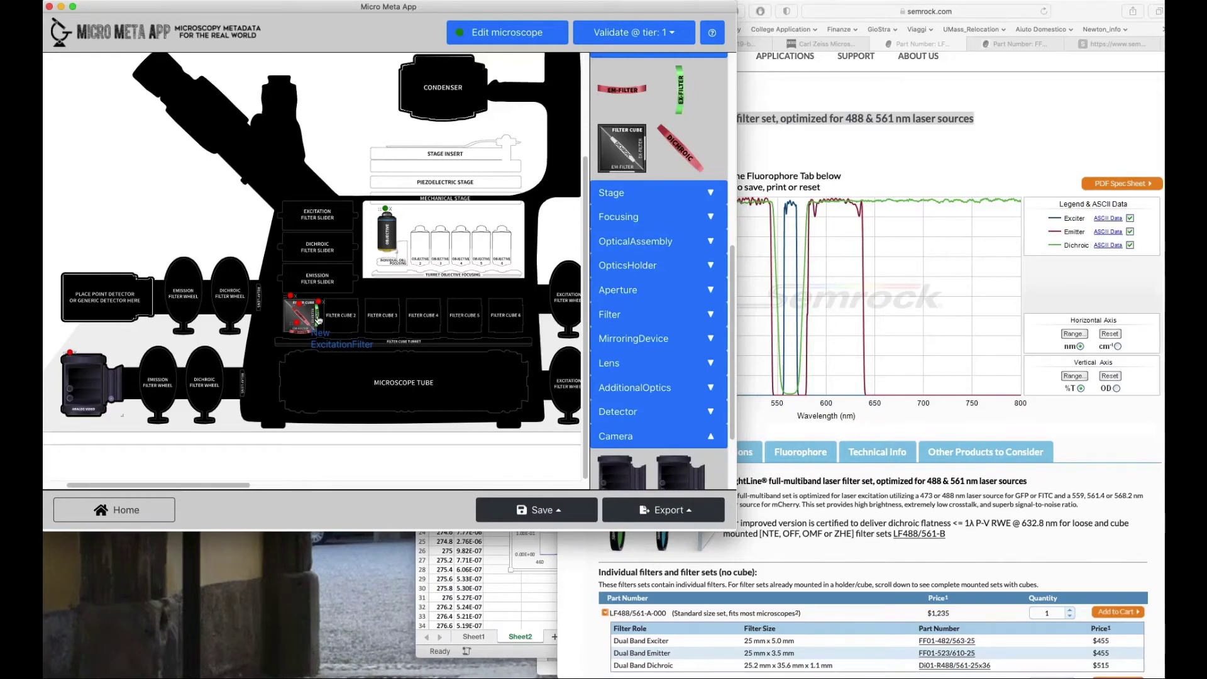
pyautogui.doubleClick(319, 321)
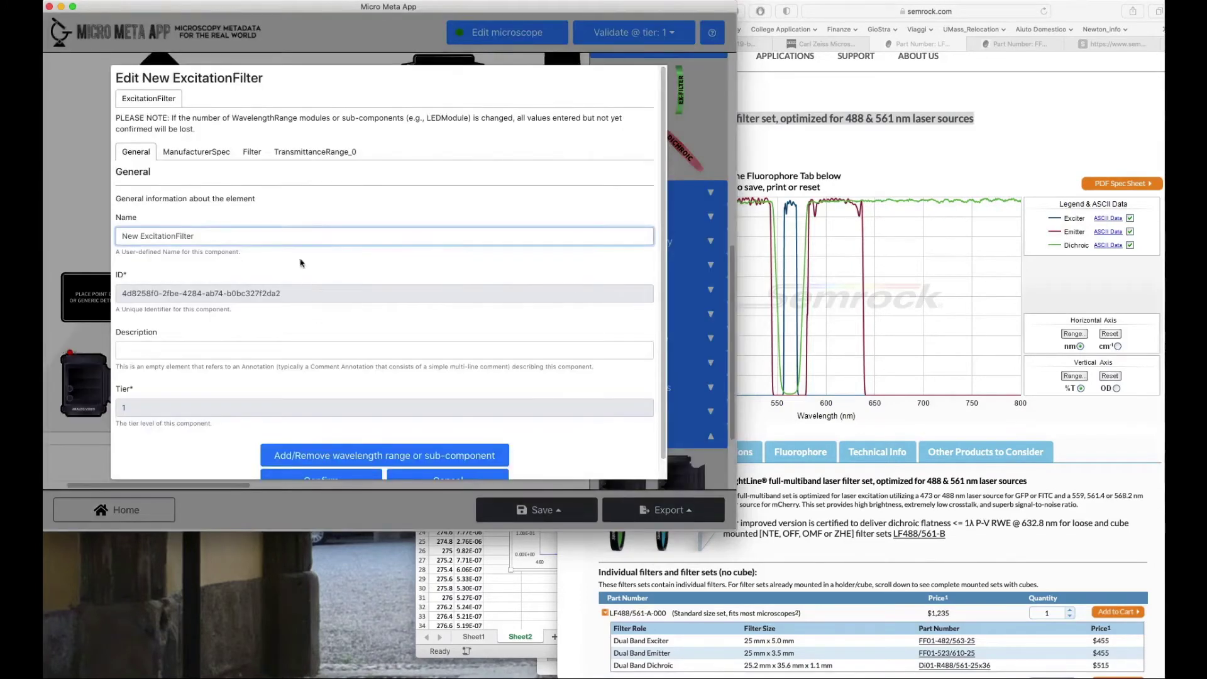
pyautogui.tripleClick(253, 237)
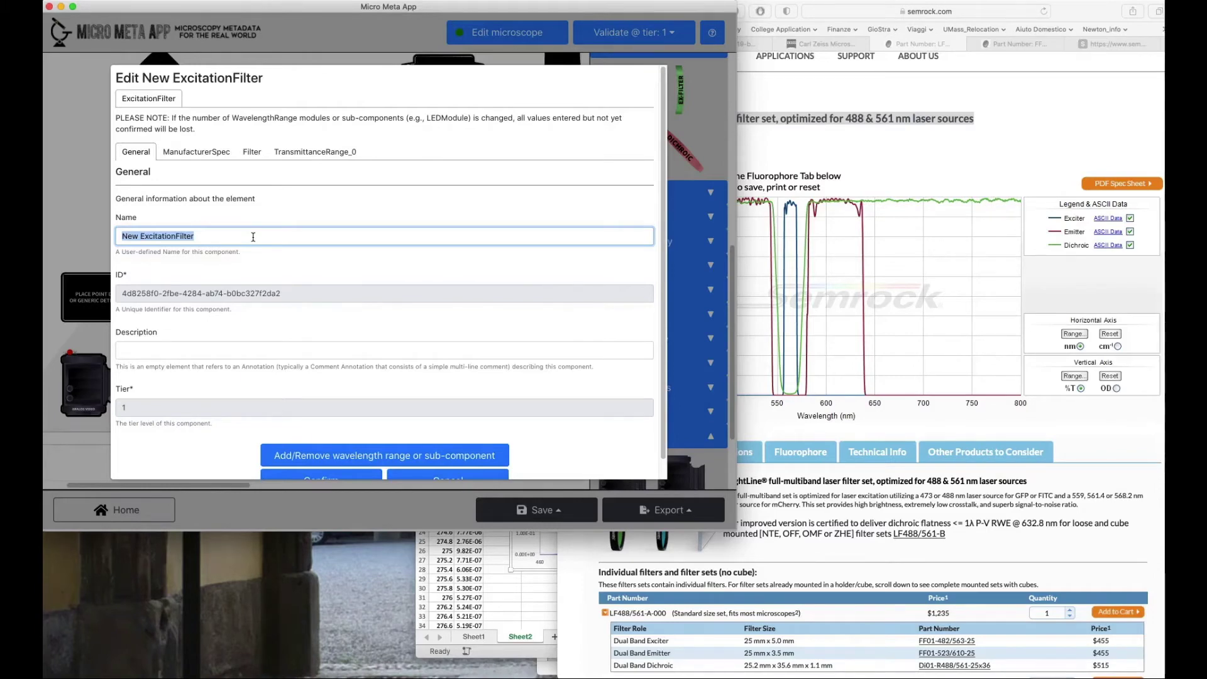
pyautogui.write('FC1')
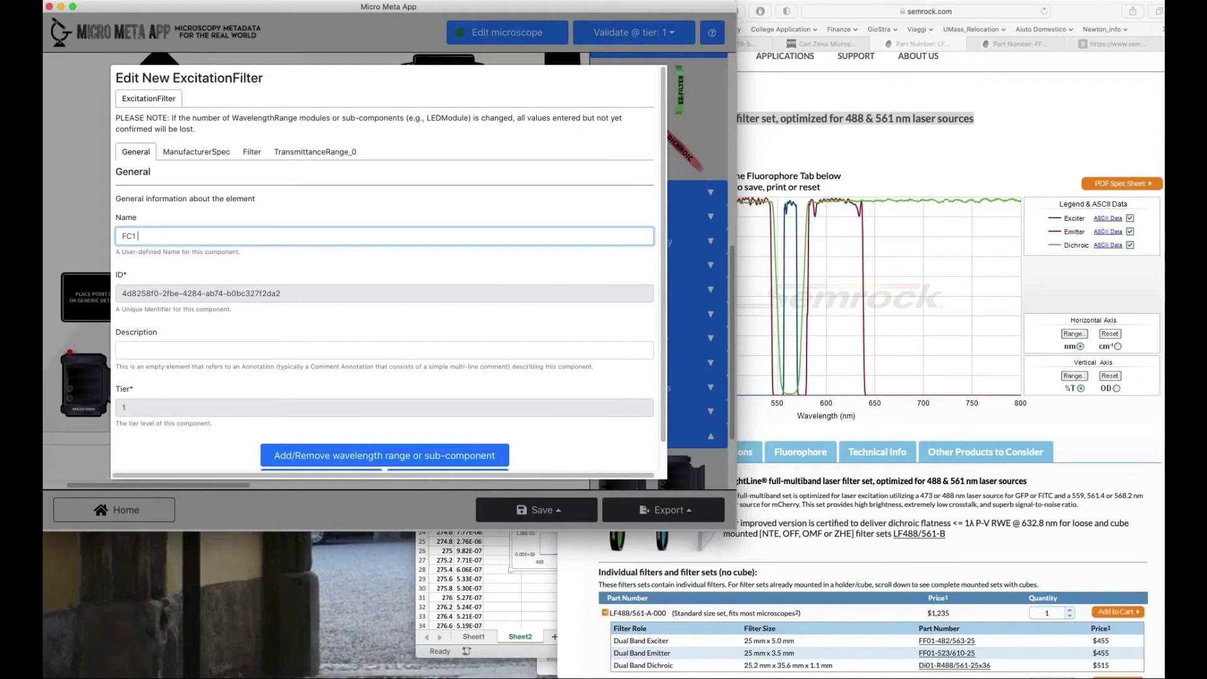
pyautogui.press('BackSpace')
pyautogui.write('x')
# Open the dual band exciter FF01-482/563-25 product page and set the excitation filter's manufacturer to Semrock.
pyautogui.click(210, 149)
pyautogui.click(958, 151)
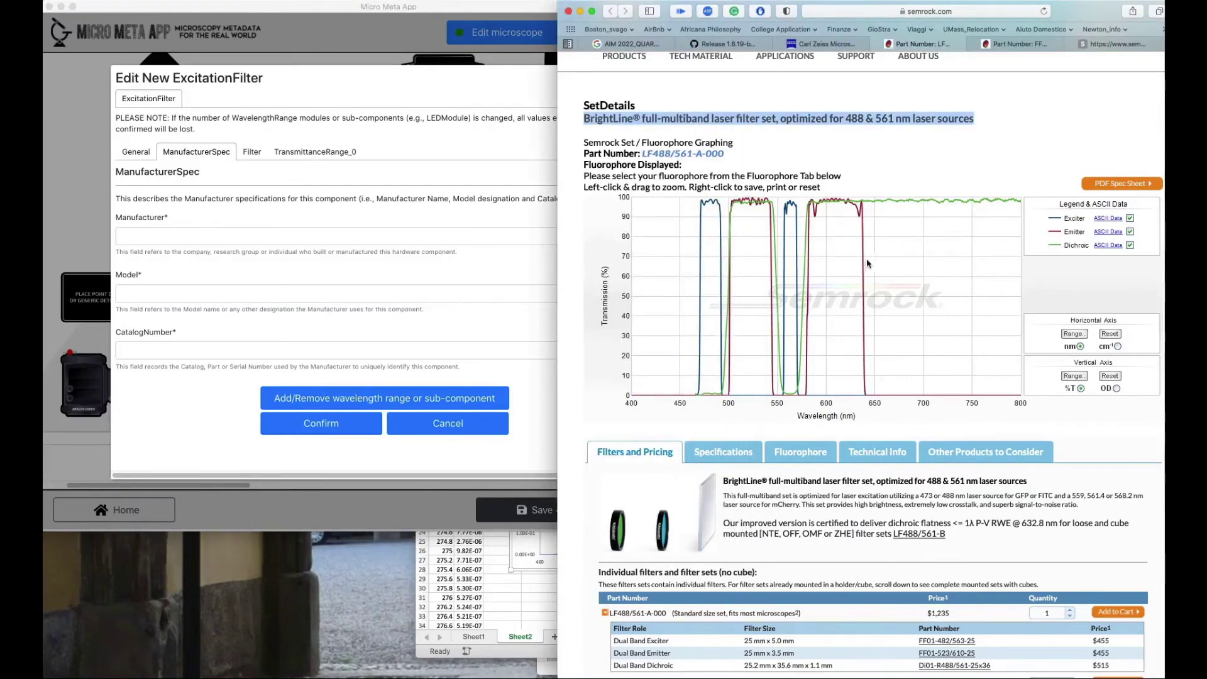
pyautogui.scroll(-2, 870, 262)
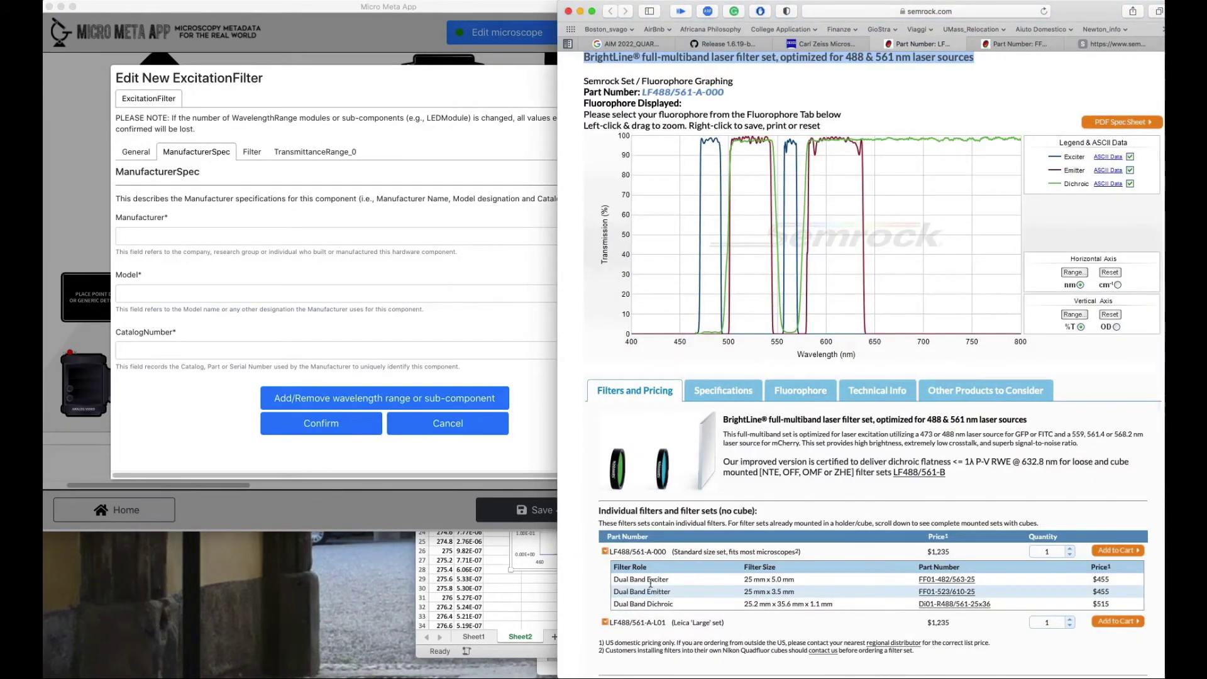
pyautogui.click(967, 581)
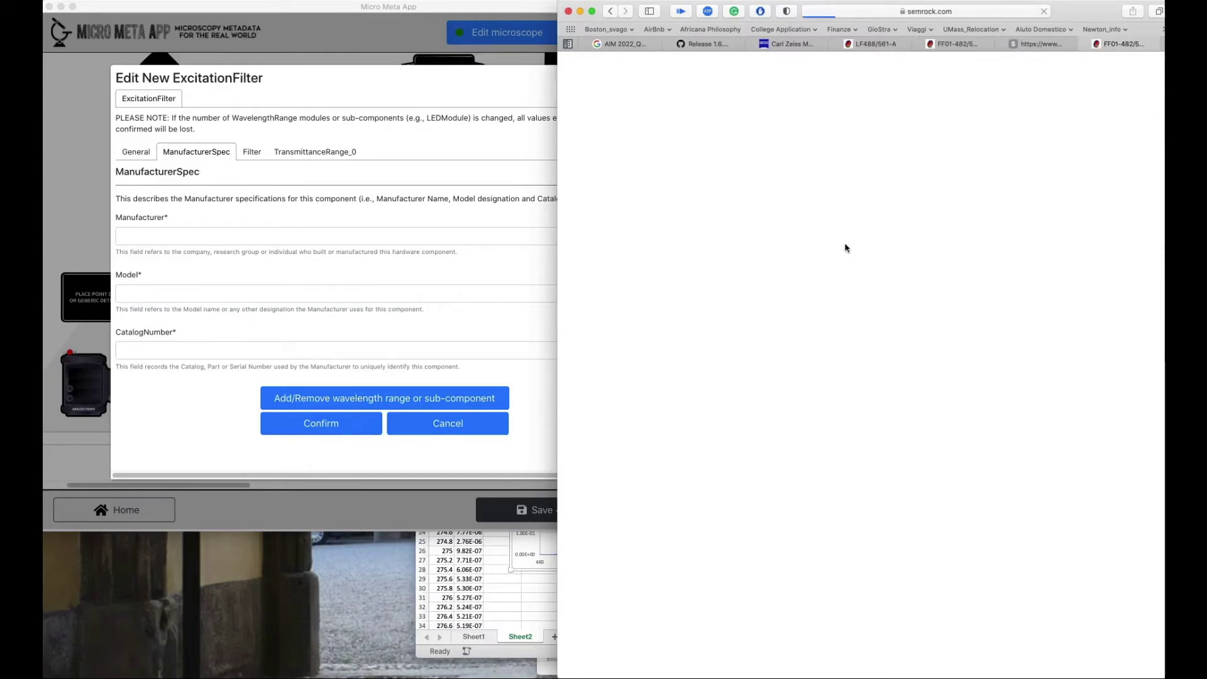
pyautogui.click(167, 236)
pyautogui.click(168, 235)
pyautogui.write('Semrock')
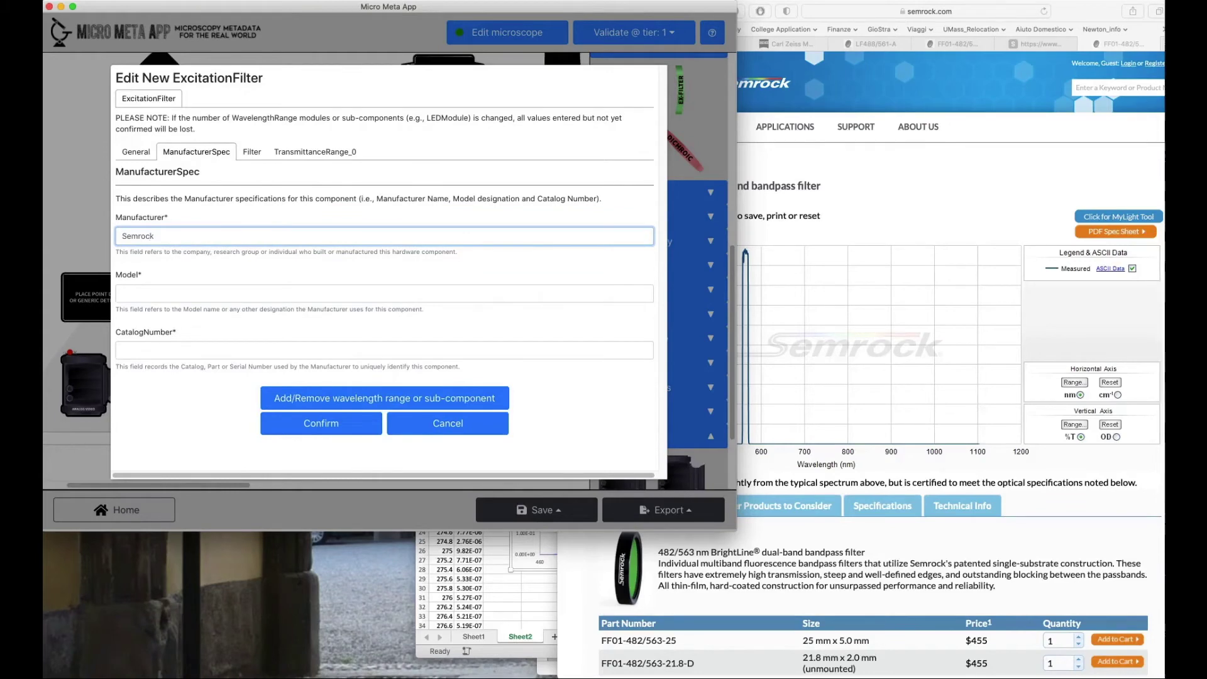
# Copy the 482/563 nm BrightLine dual-band bandpass filter title from the Semrock page into the excitation filter's model.
pyautogui.click(871, 194)
pyautogui.tripleClick(622, 186)
pyautogui.press('super+c')
pyautogui.click(214, 295)
pyautogui.press('super+v')
# Copy the exciter's part number from the Semrock page into the excitation filter's catalog number.
pyautogui.click(812, 166)
pyautogui.moveTo(650, 200); pyautogui.dragTo(736, 203)
pyautogui.press('super+c')
pyautogui.click(279, 350)
pyautogui.press('super+v')
# Set the excitation filter's type to MultiPass, coating method to HardCoated and light path location to Infinity space.
pyautogui.click(251, 152)
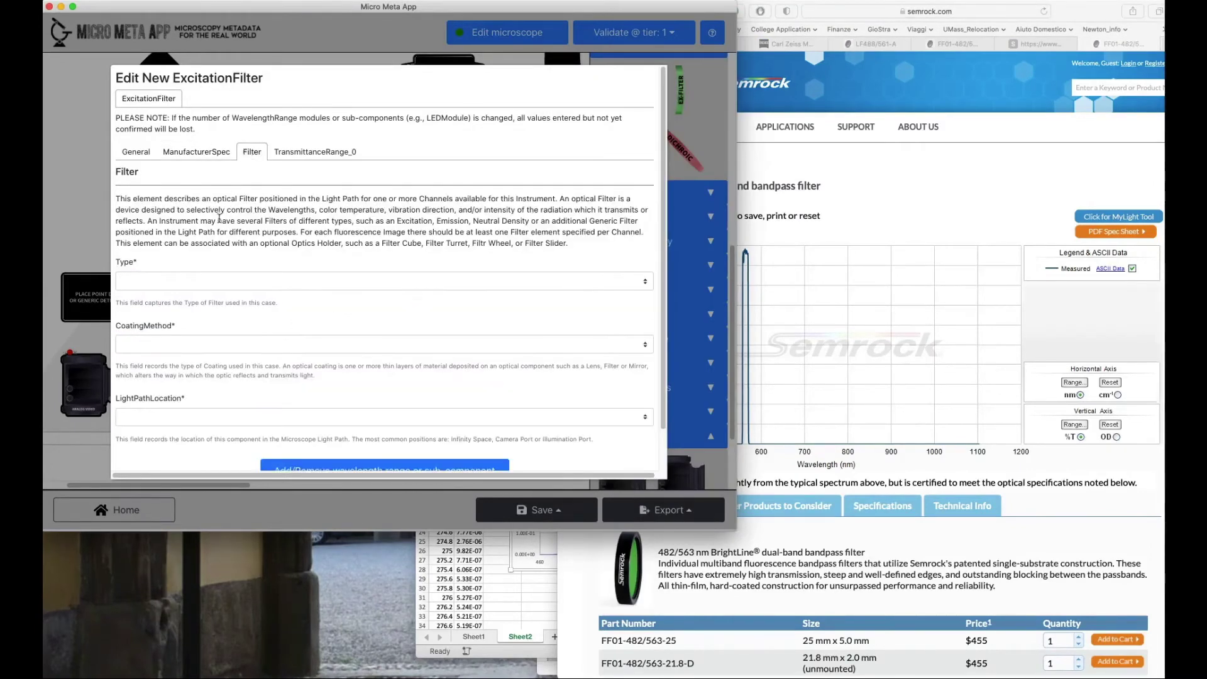
pyautogui.click(187, 278)
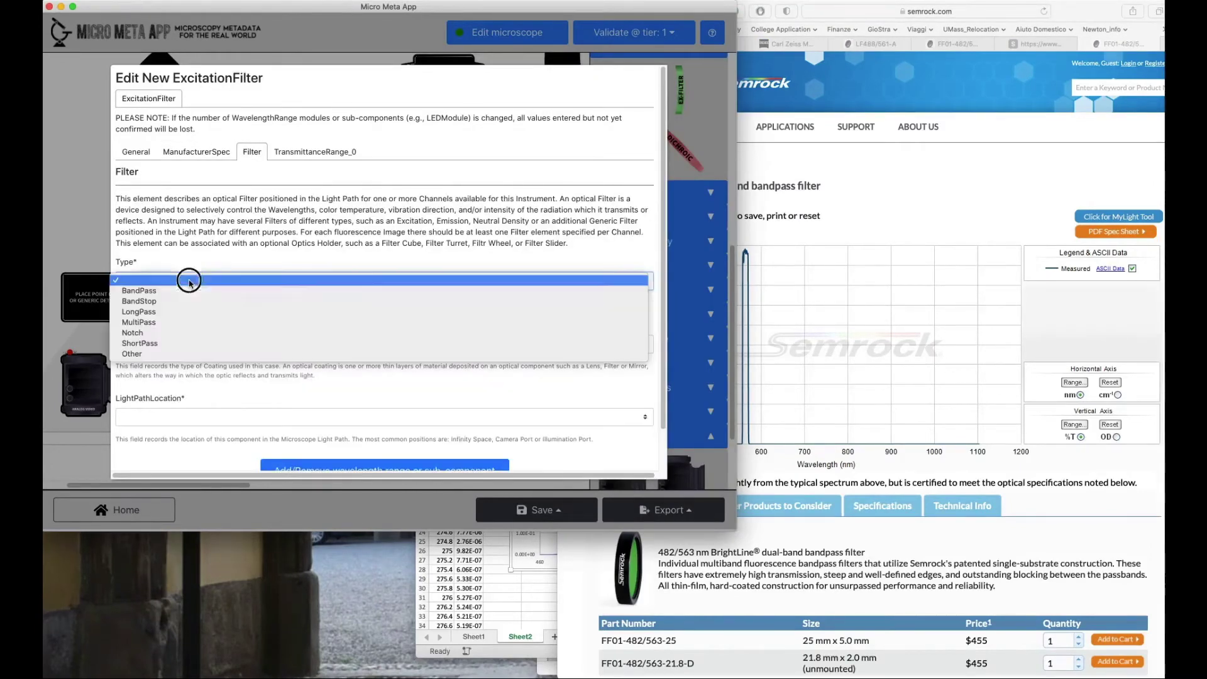
pyautogui.click(197, 322)
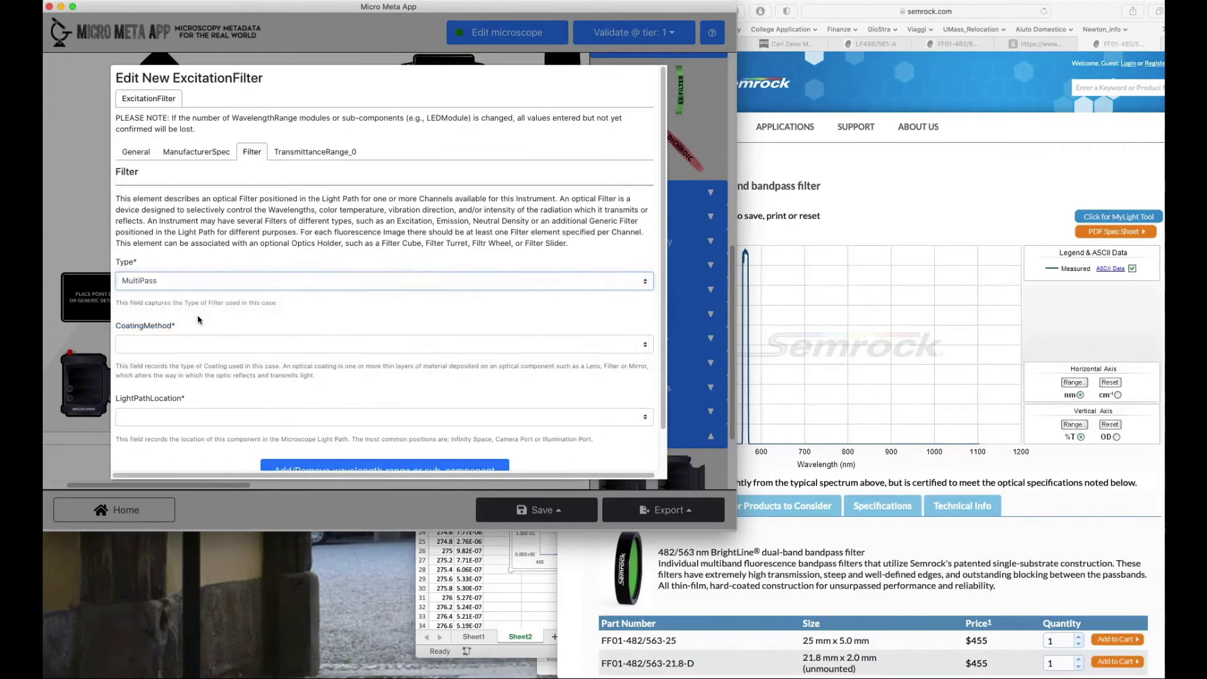
pyautogui.click(172, 349)
pyautogui.click(174, 353)
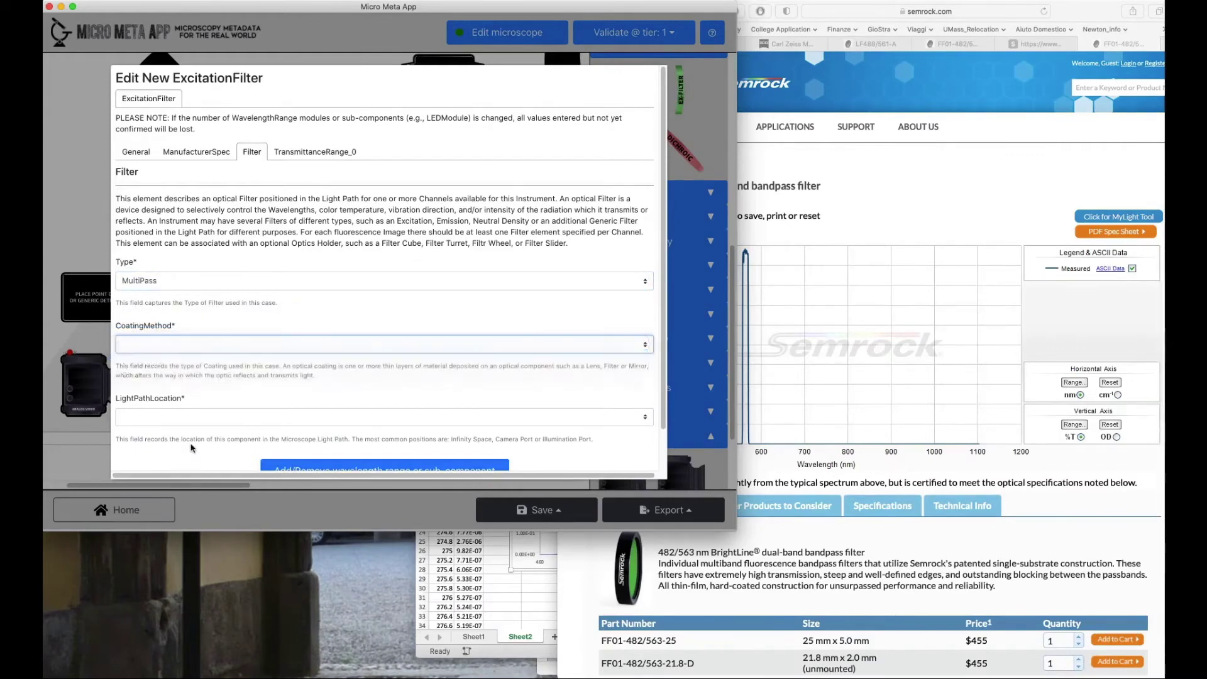
pyautogui.click(187, 418)
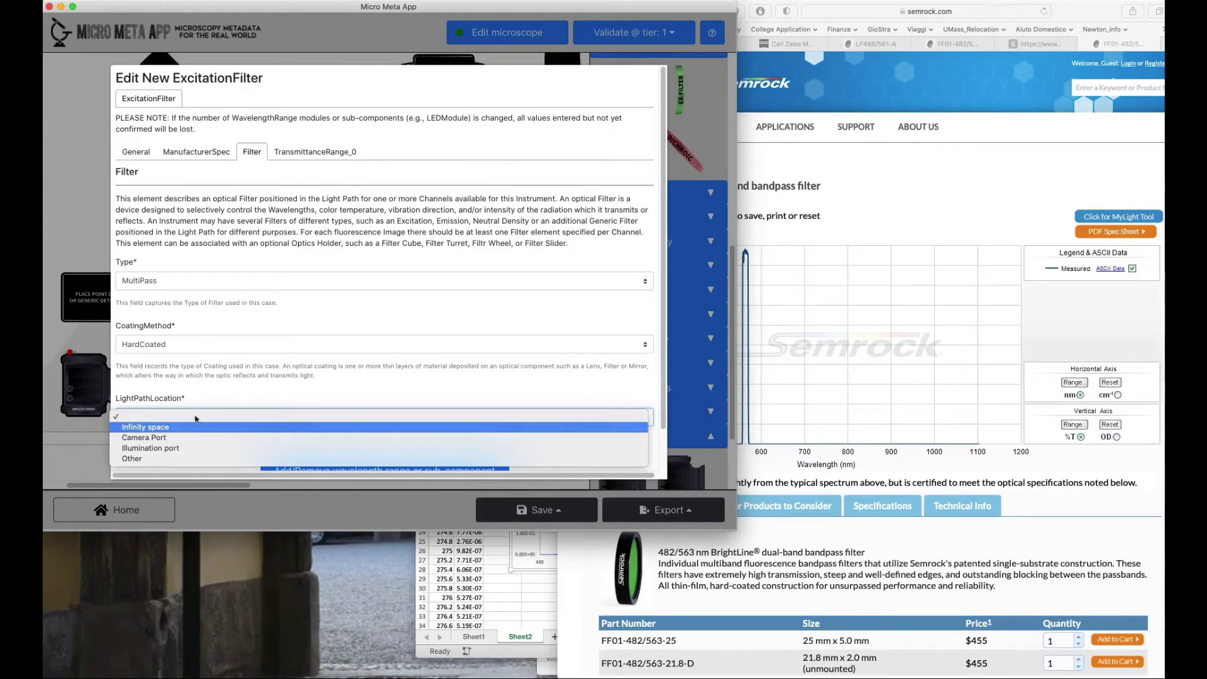
pyautogui.click(186, 429)
pyautogui.scroll(-2, 289, 403)
pyautogui.click(363, 453)
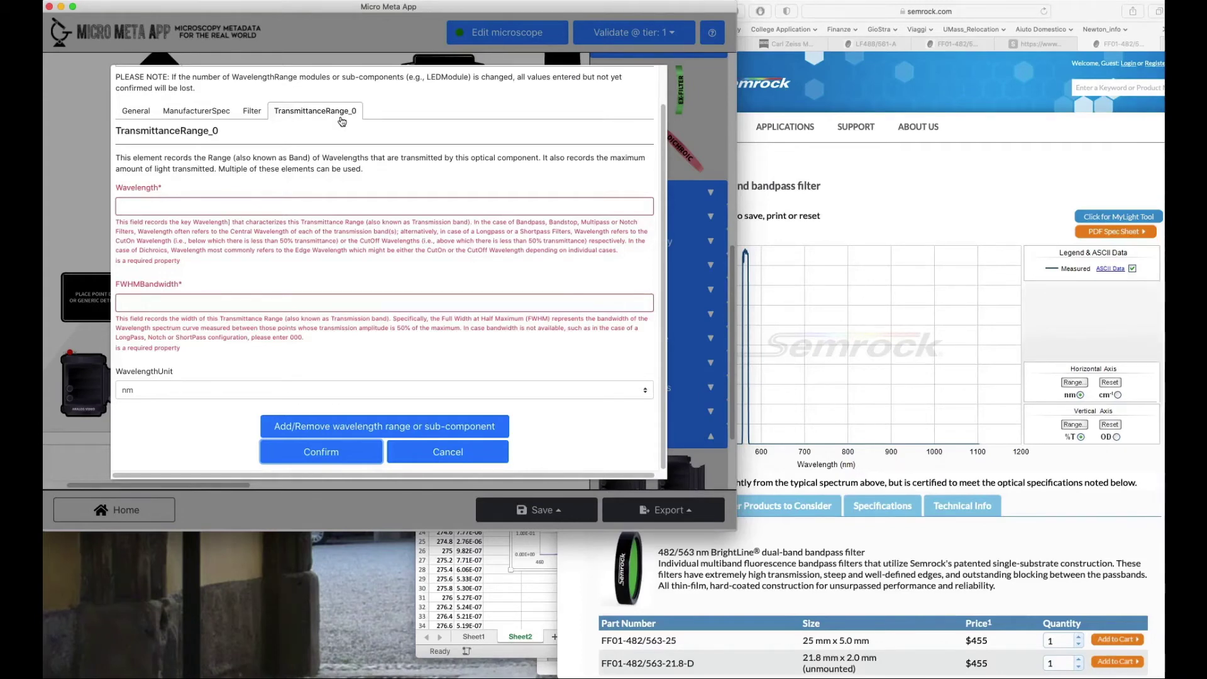
# Set the excitation filter's first transmittance range to a 482 nm wavelength and 22 nm FWHM bandwidth, and confirm the filter.
pyautogui.click(284, 206)
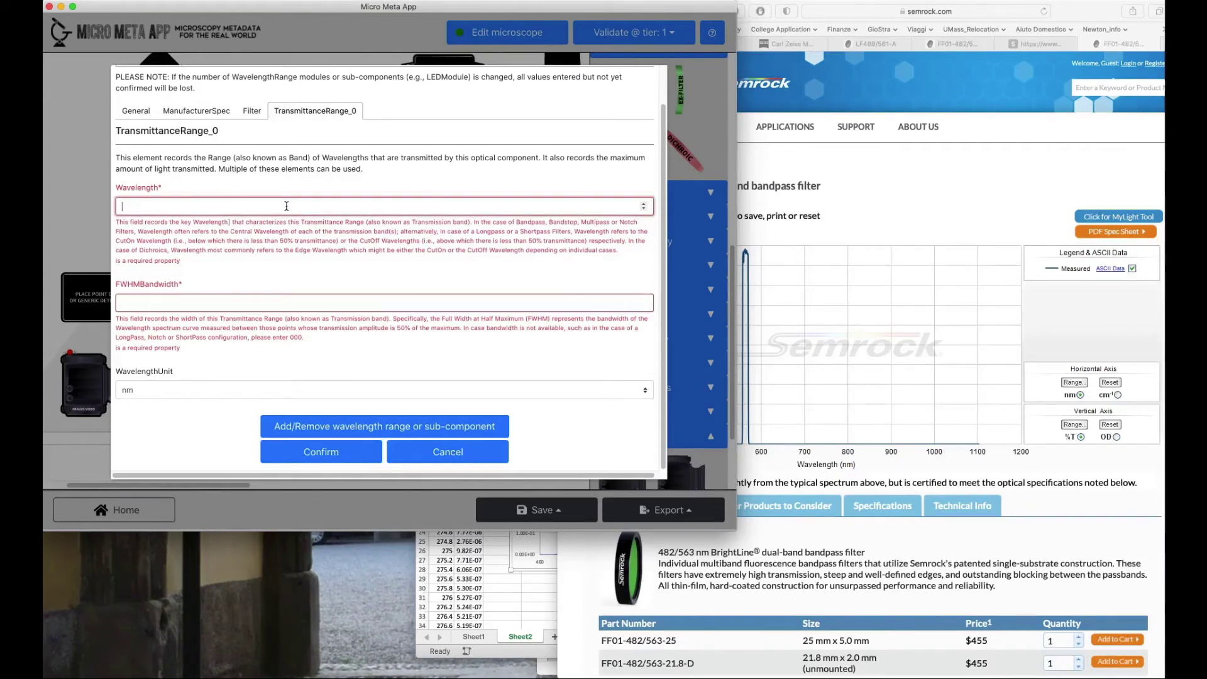
pyautogui.click(910, 194)
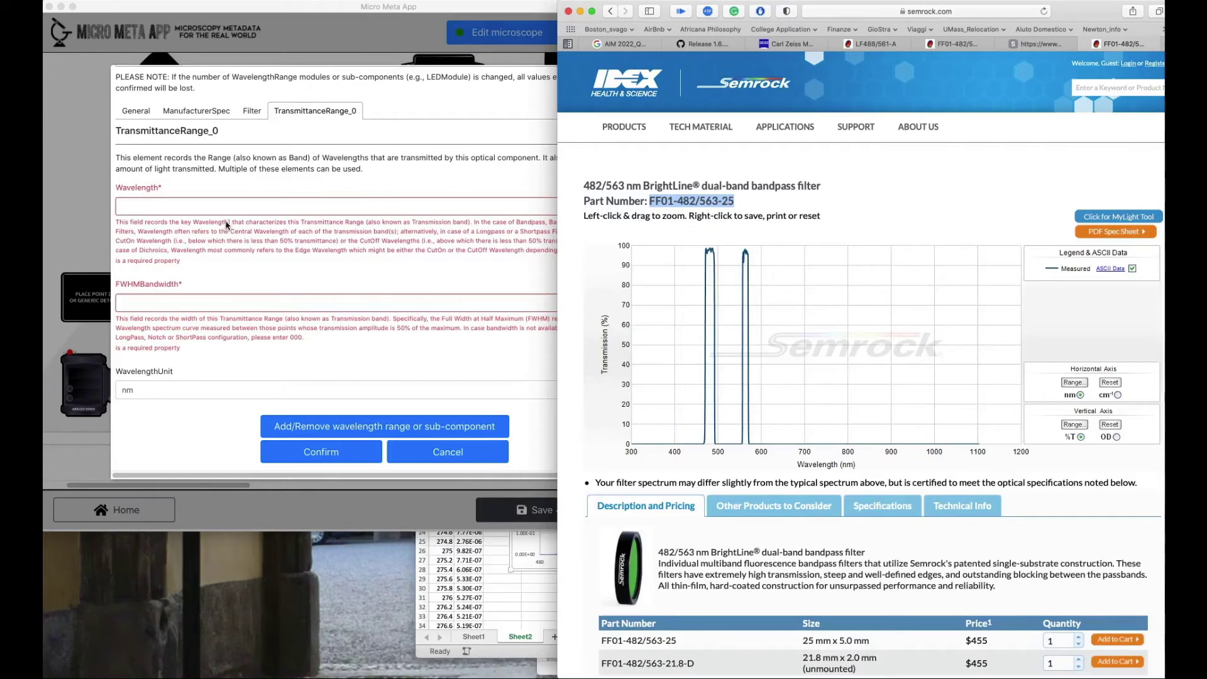
pyautogui.click(244, 206)
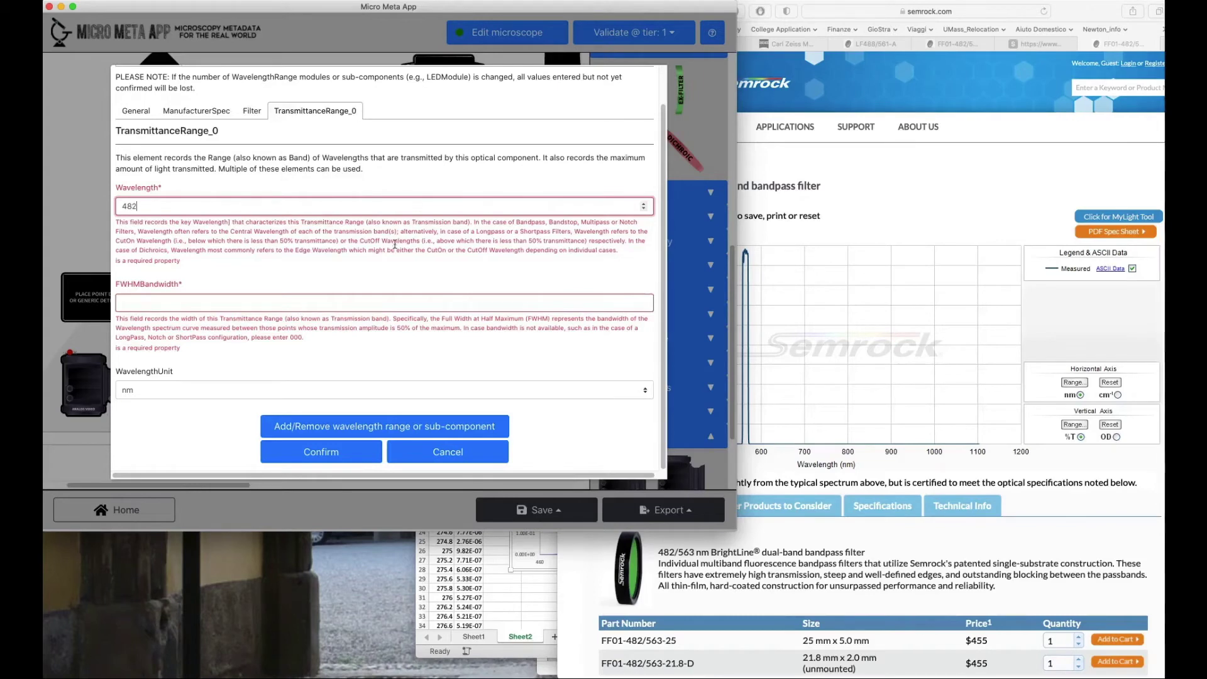
pyautogui.click(377, 303)
pyautogui.write('22')
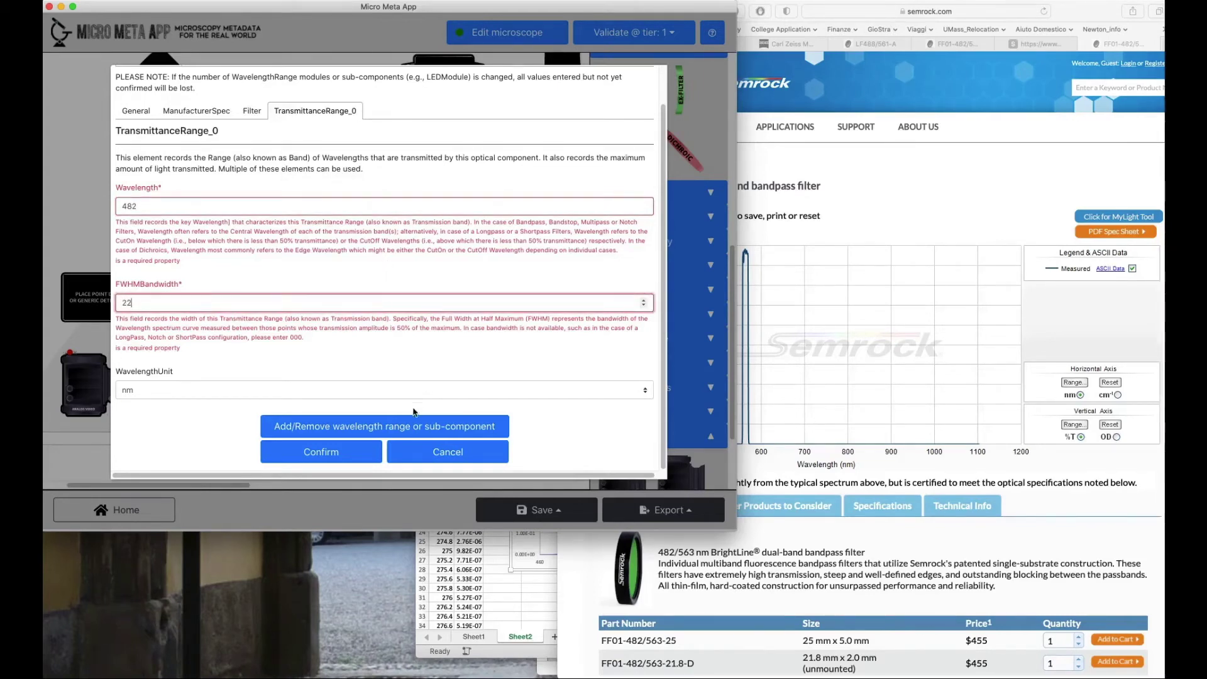
pyautogui.press('BackSpace')
pyautogui.write('2')
pyautogui.click(354, 462)
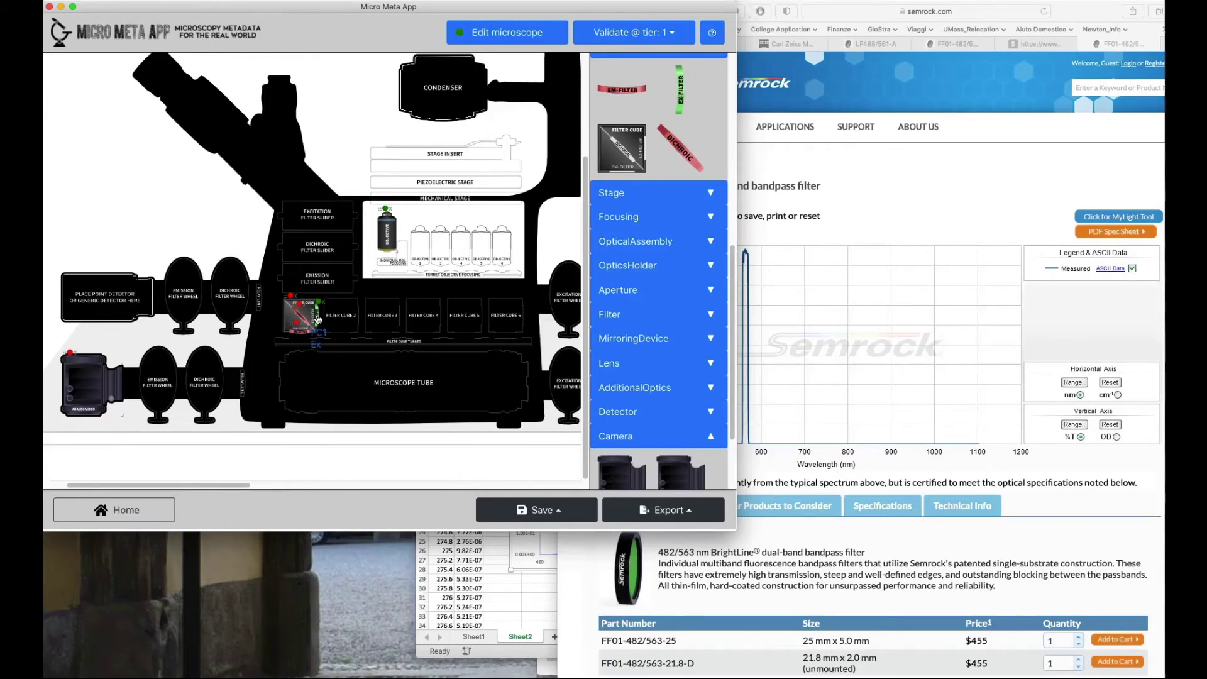
# Reopen the FC1 Ex excitation filter and add a second transmittance range.
pyautogui.click(317, 319)
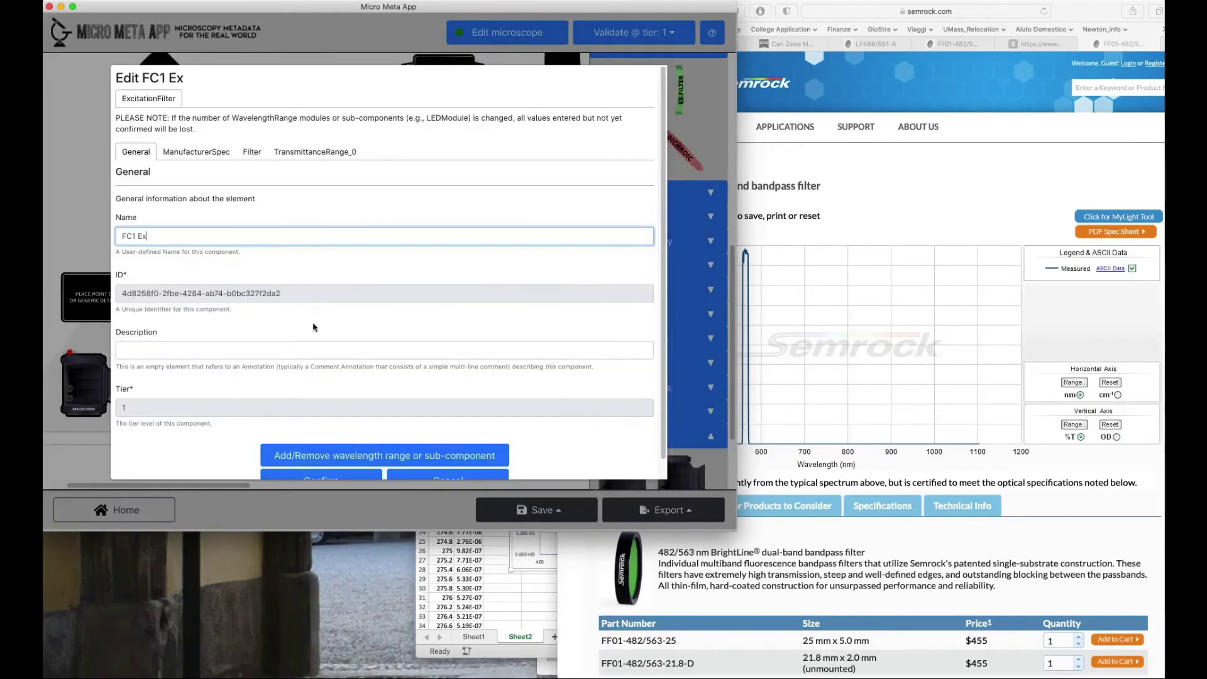
pyautogui.scroll(-1, 369, 437)
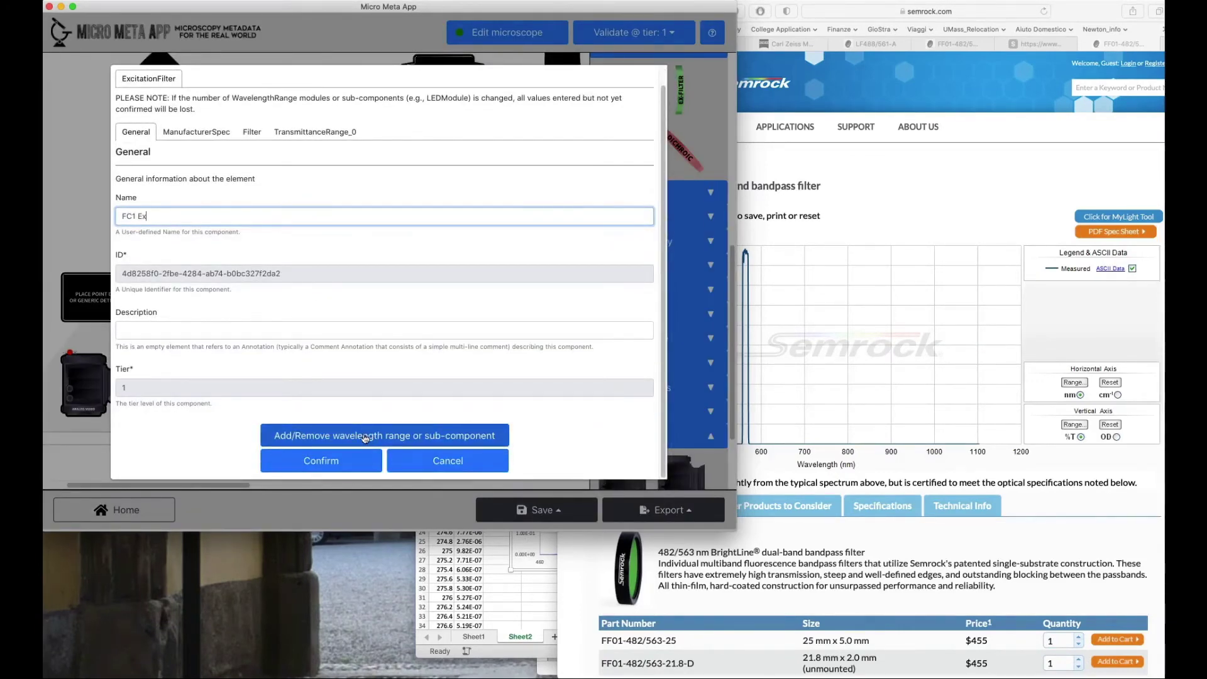
pyautogui.click(366, 438)
pyautogui.click(526, 259)
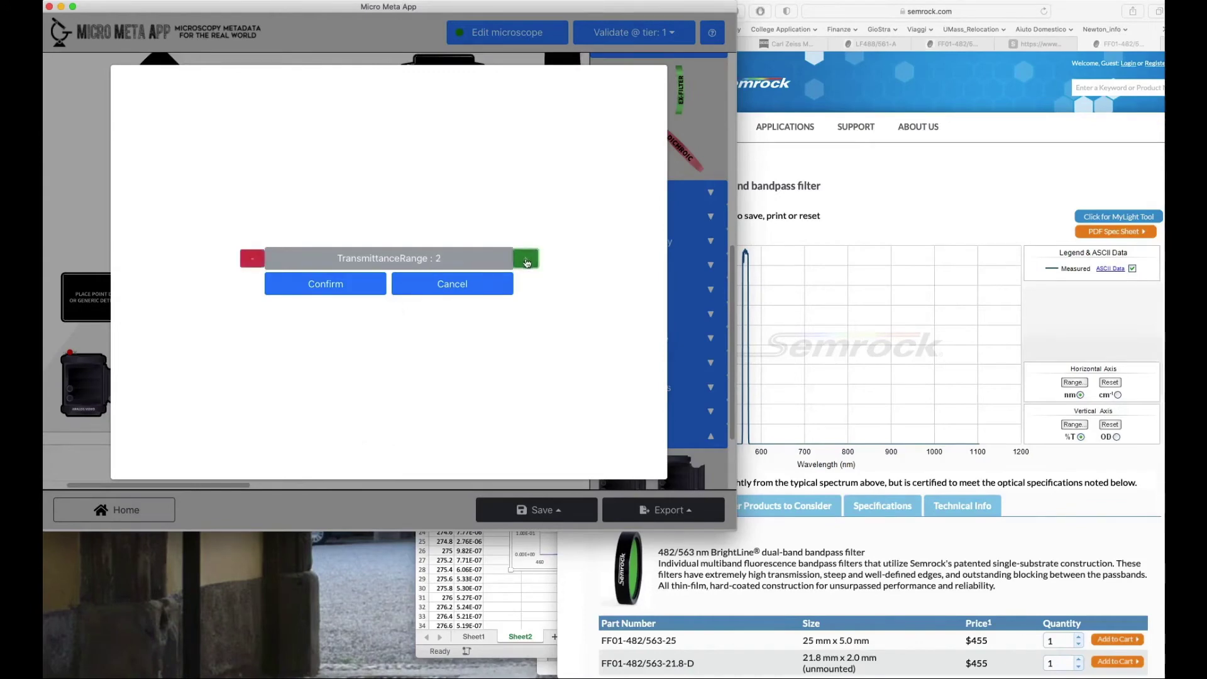
pyautogui.click(332, 285)
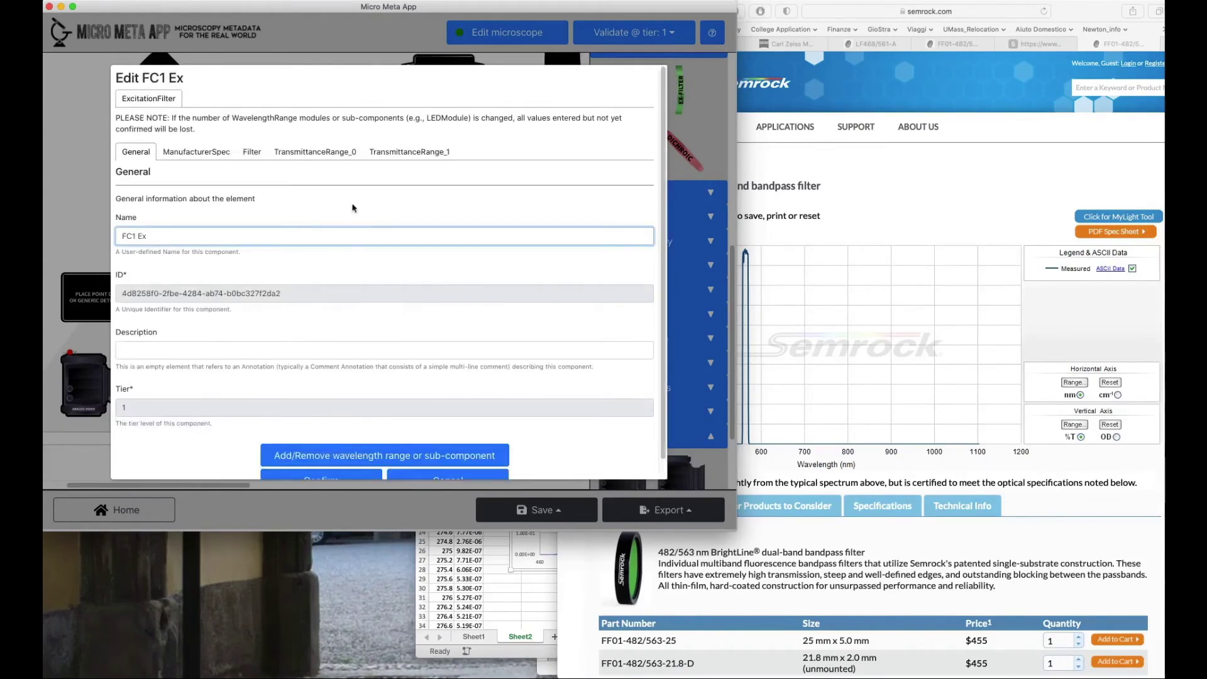
# Set the second transmittance range's wavelength to 563 nm, fill in its FWHM bandwidth, and save the microscope file.
pyautogui.click(385, 154)
pyautogui.click(763, 274)
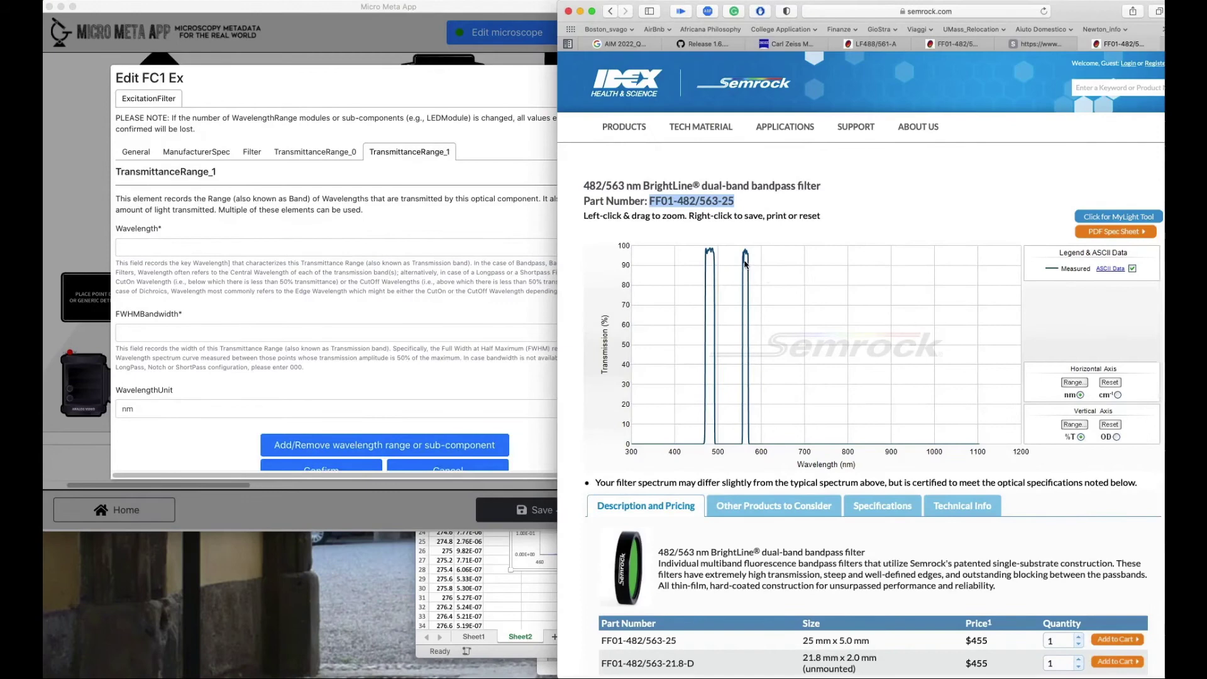
pyautogui.click(234, 247)
pyautogui.write('563')
pyautogui.click(142, 319)
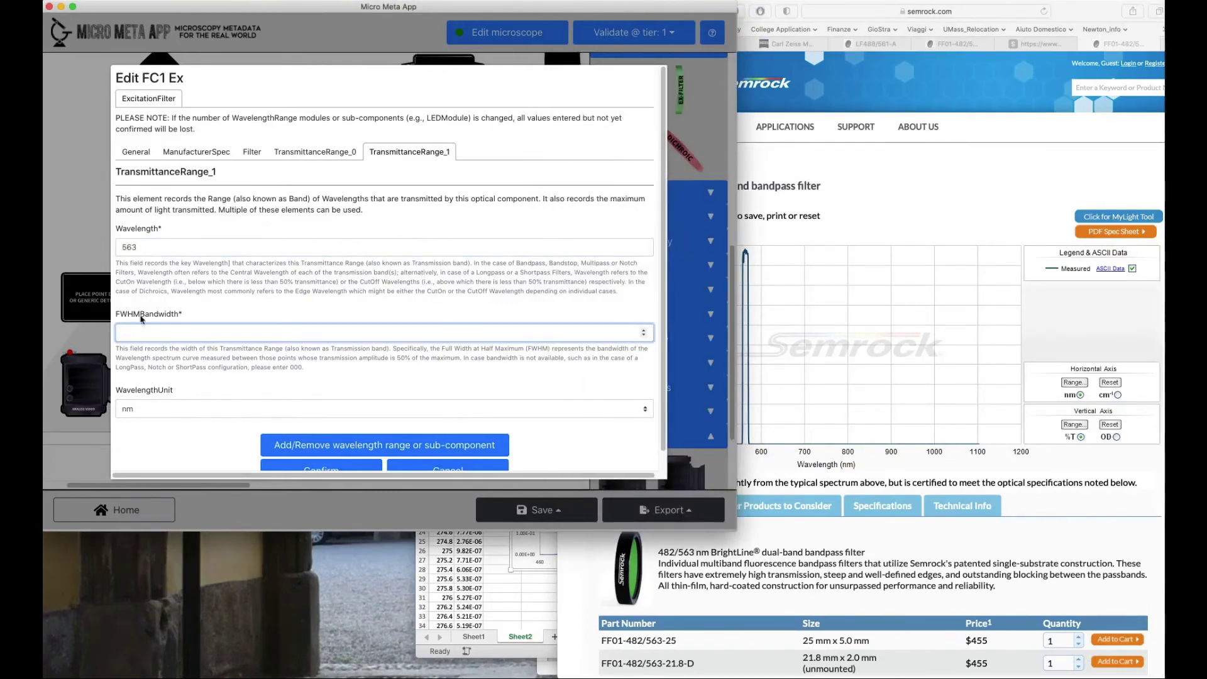
pyautogui.scroll(-2, 314, 434)
pyautogui.click(321, 450)
pyautogui.click(534, 510)
pyautogui.click(516, 469)
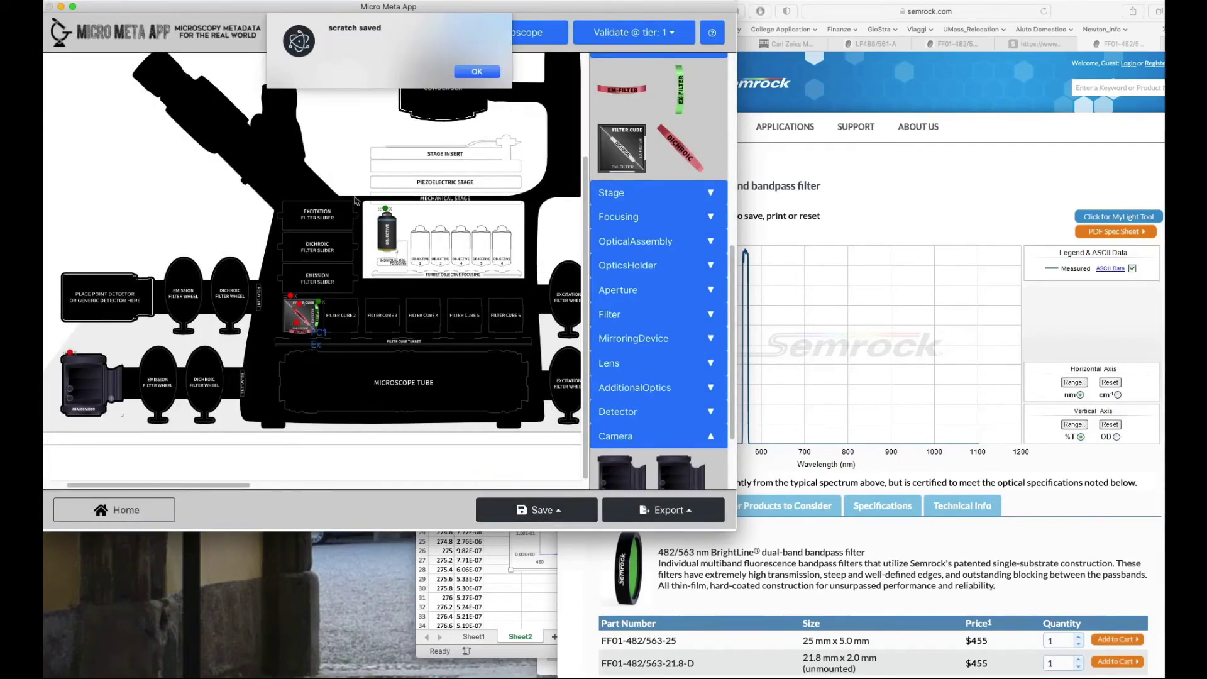
# Open the first filter cube's details and name it Filter Cube 1.
pyautogui.doubleClick(289, 320)
pyautogui.doubleClick(130, 209)
pyautogui.press('BackSpace')
pyautogui.click(141, 210)
pyautogui.click(182, 209)
pyautogui.write('1')
# Describe the filter cube as "Houses BrightLine® full-multiband laser filter set, optimized for 488 & 561 nm laser sources from Semrock", copying the set title from Semrock's page.
pyautogui.click(770, 158)
pyautogui.click(1041, 43)
pyautogui.click(938, 45)
pyautogui.click(874, 43)
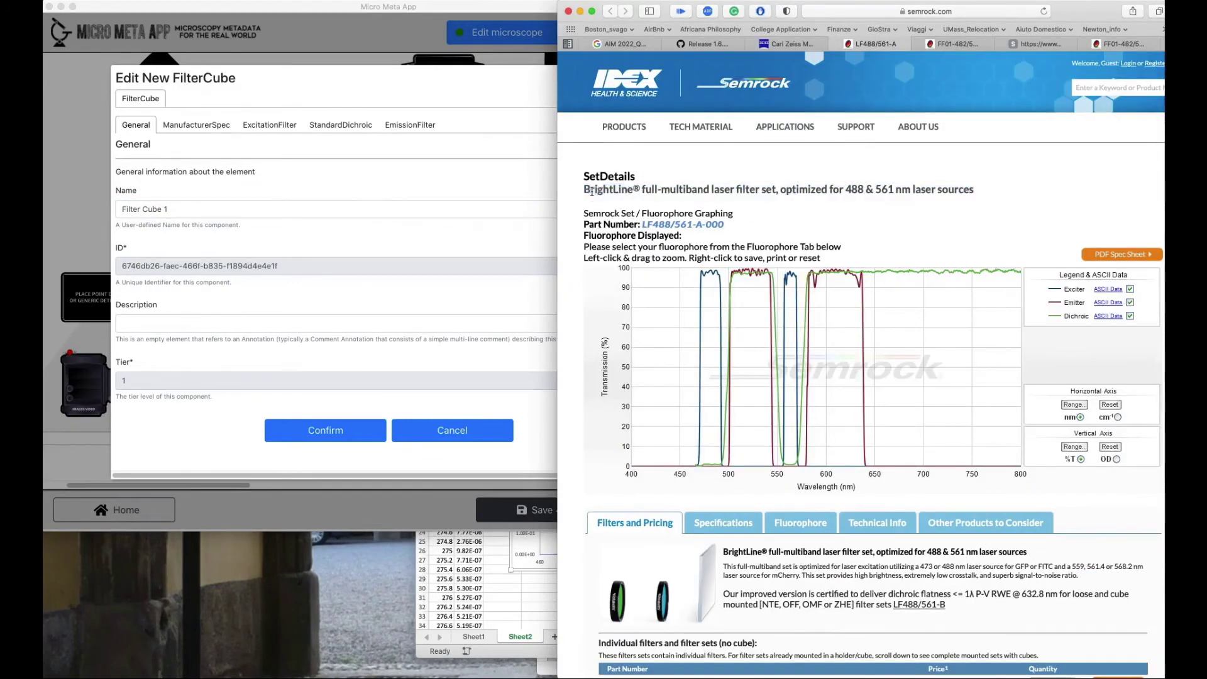
pyautogui.moveTo(584, 190); pyautogui.dragTo(981, 191)
pyautogui.press('super+c')
pyautogui.click(181, 322)
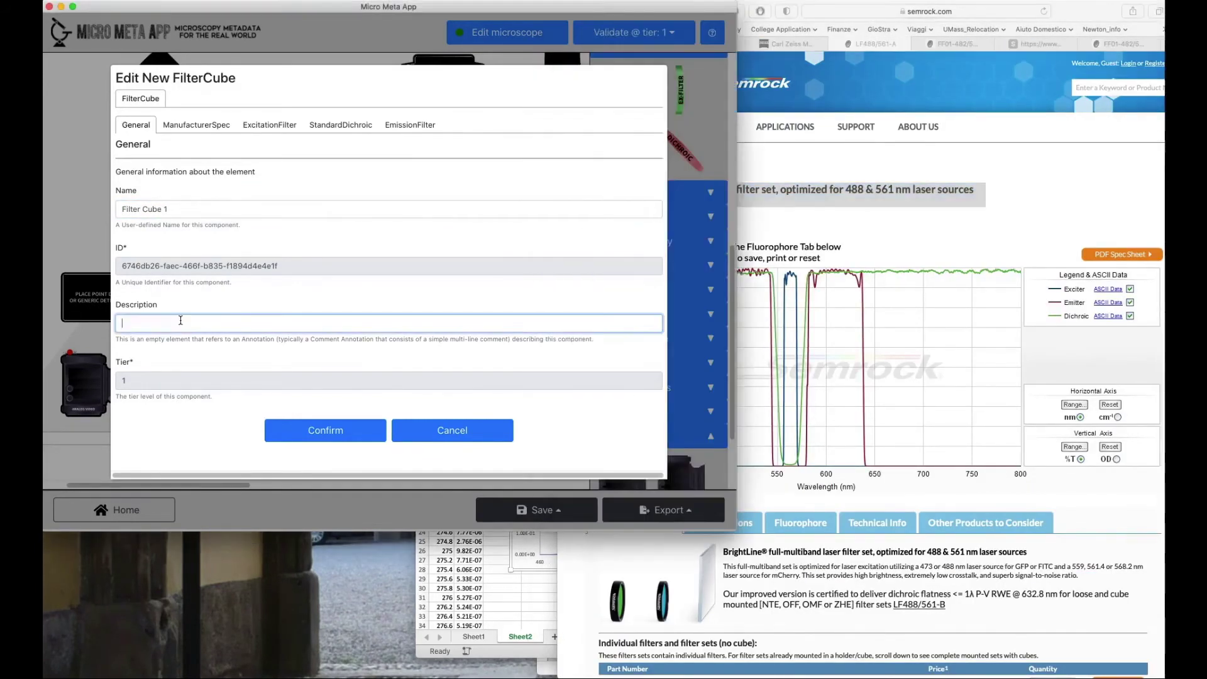
pyautogui.write('Houses')
pyautogui.press('super+v')
pyautogui.write('from Semrock')
# Set the filter cube's manufacturer to Nikon/Semrock and paste the copied BrightLine filter set title as its model.
pyautogui.click(197, 125)
pyautogui.click(196, 212)
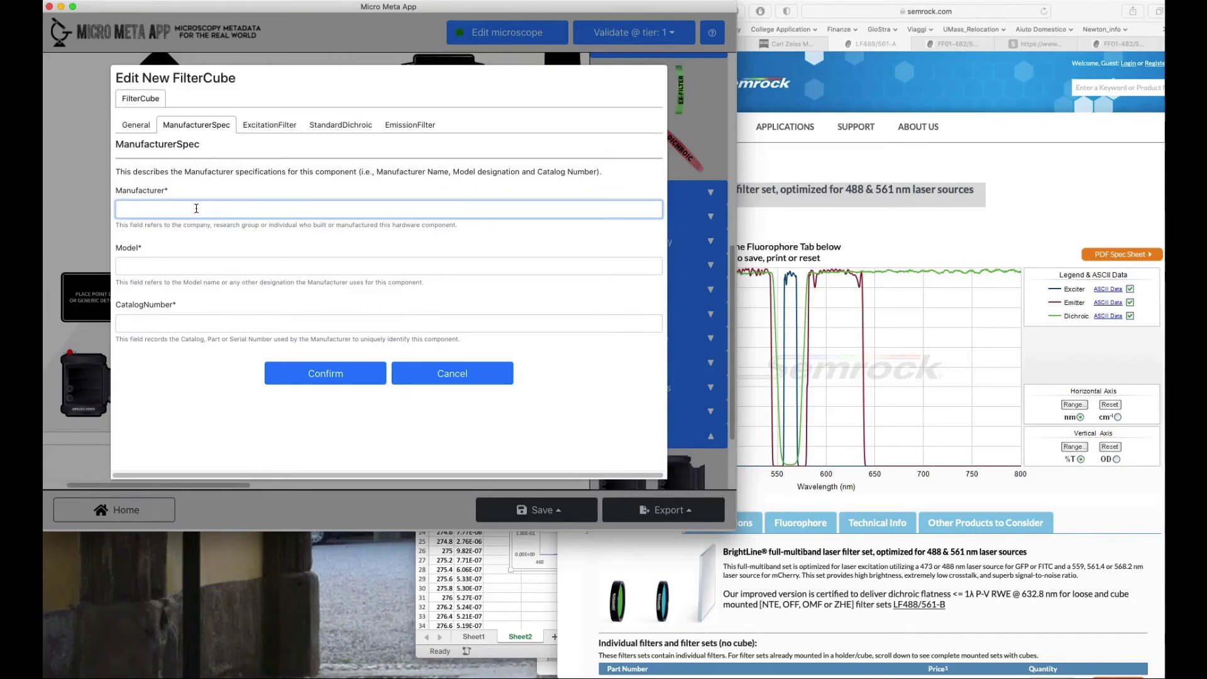
pyautogui.write('Nikon')
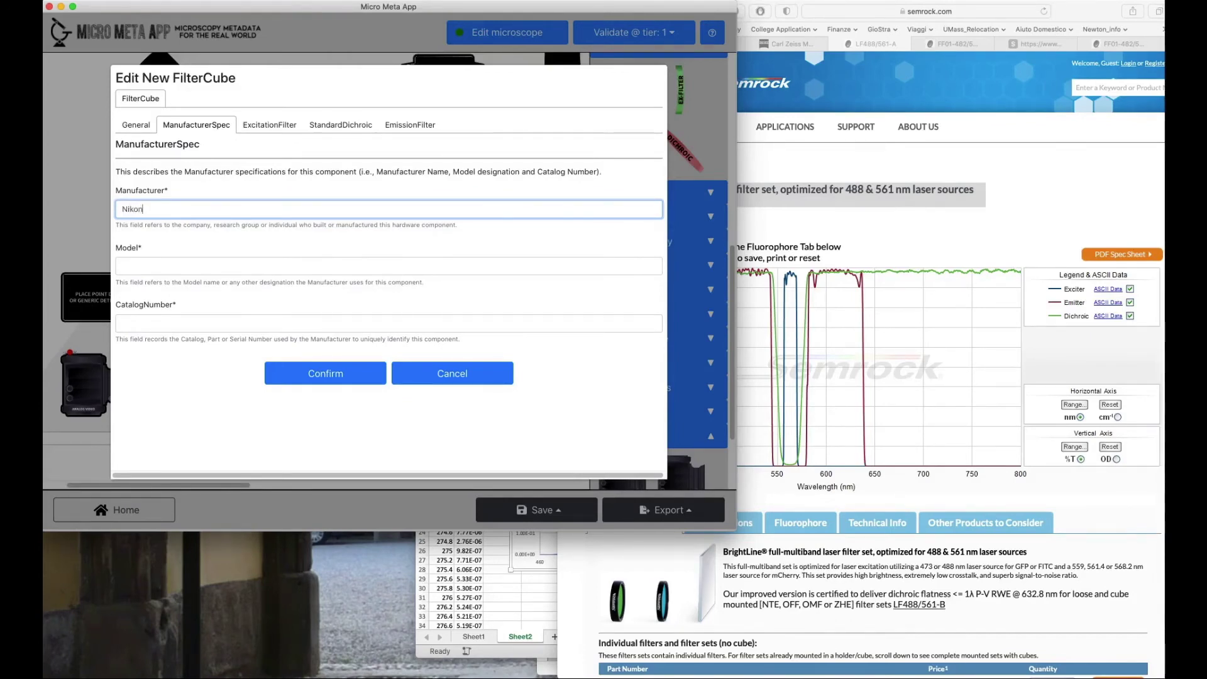
pyautogui.write('/Semrock')
pyautogui.click(190, 267)
pyautogui.press('super+v')
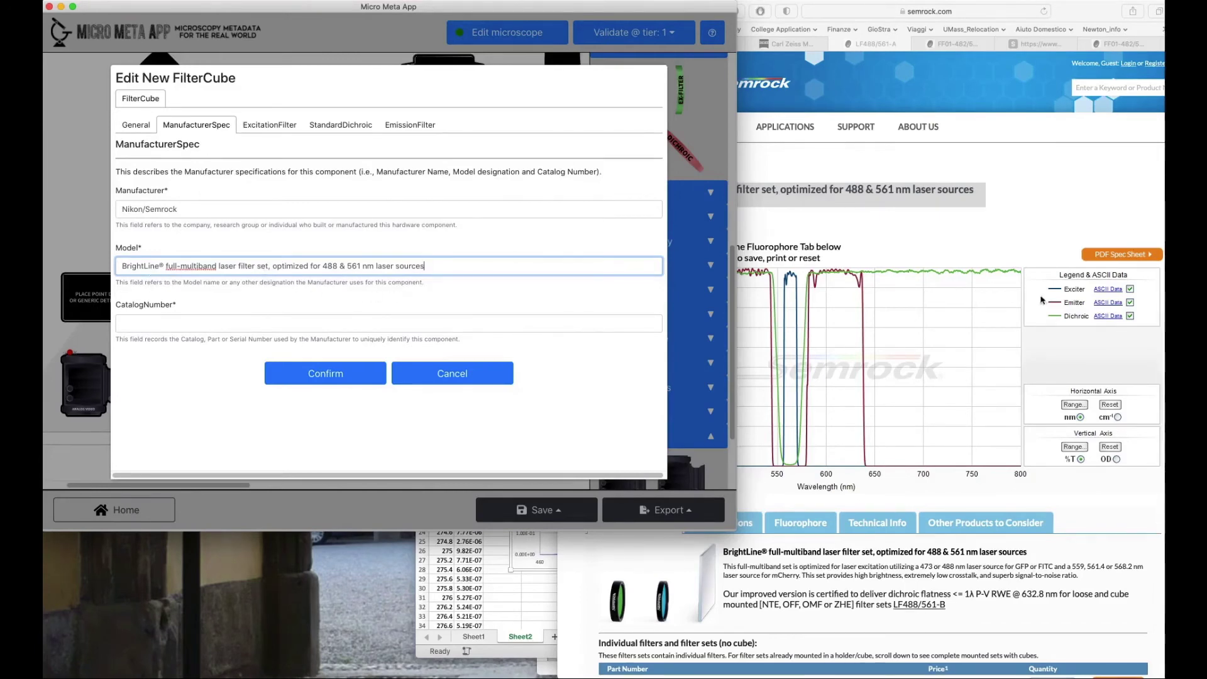
# Copy the part number LF488/561-A-000 from the Semrock page into the filter cube's catalog number.
pyautogui.click(956, 243)
pyautogui.moveTo(643, 228); pyautogui.dragTo(746, 233)
pyautogui.press('super+c')
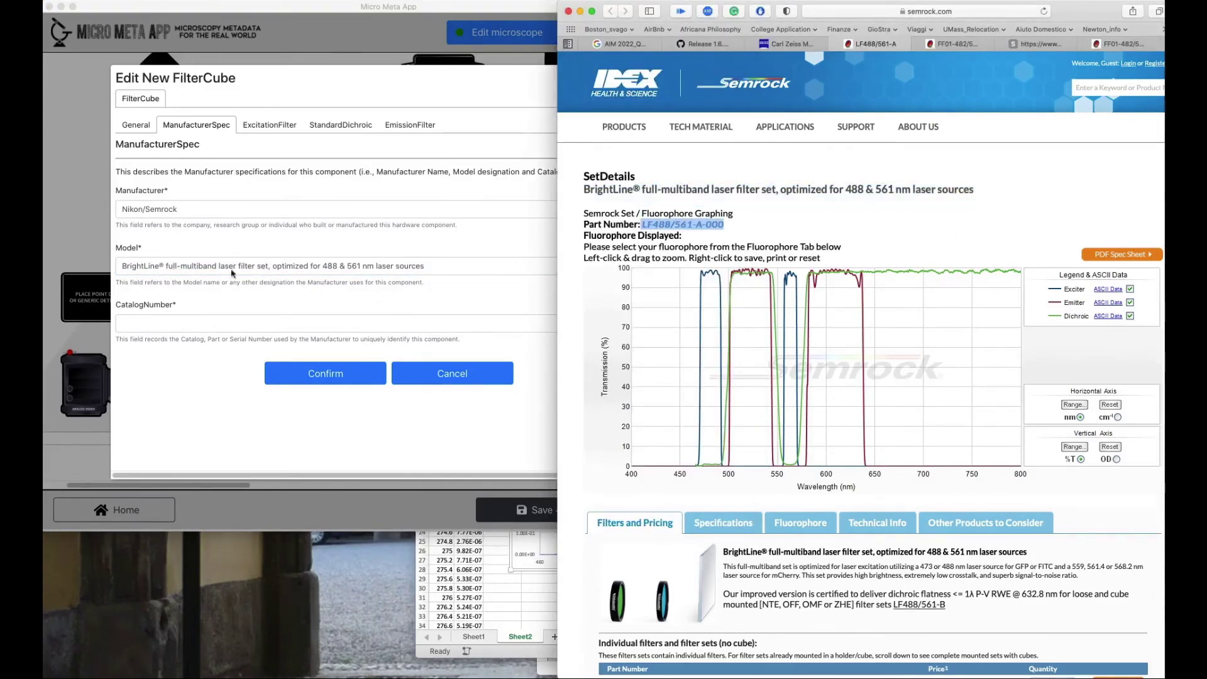
pyautogui.click(174, 333)
pyautogui.click(173, 334)
pyautogui.press('super+v')
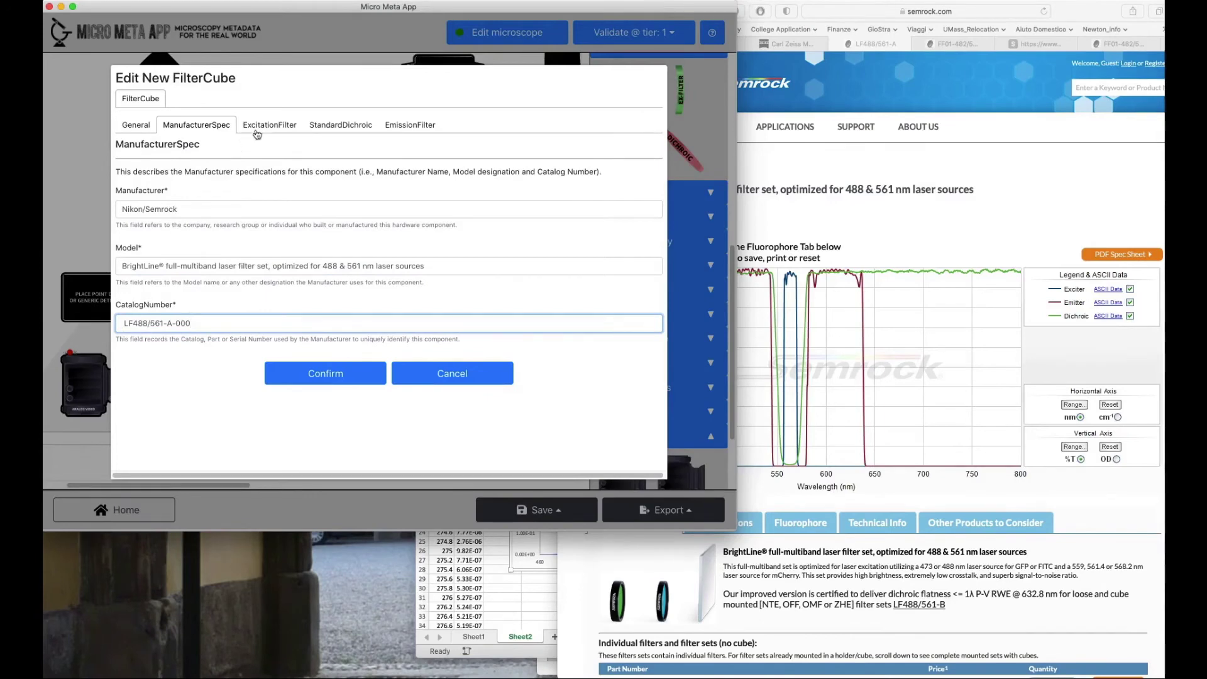
# Assign FC1 Ex as the filter cube's excitation filter and confirm the cube's details.
pyautogui.click(257, 134)
pyautogui.click(214, 210)
pyautogui.click(208, 220)
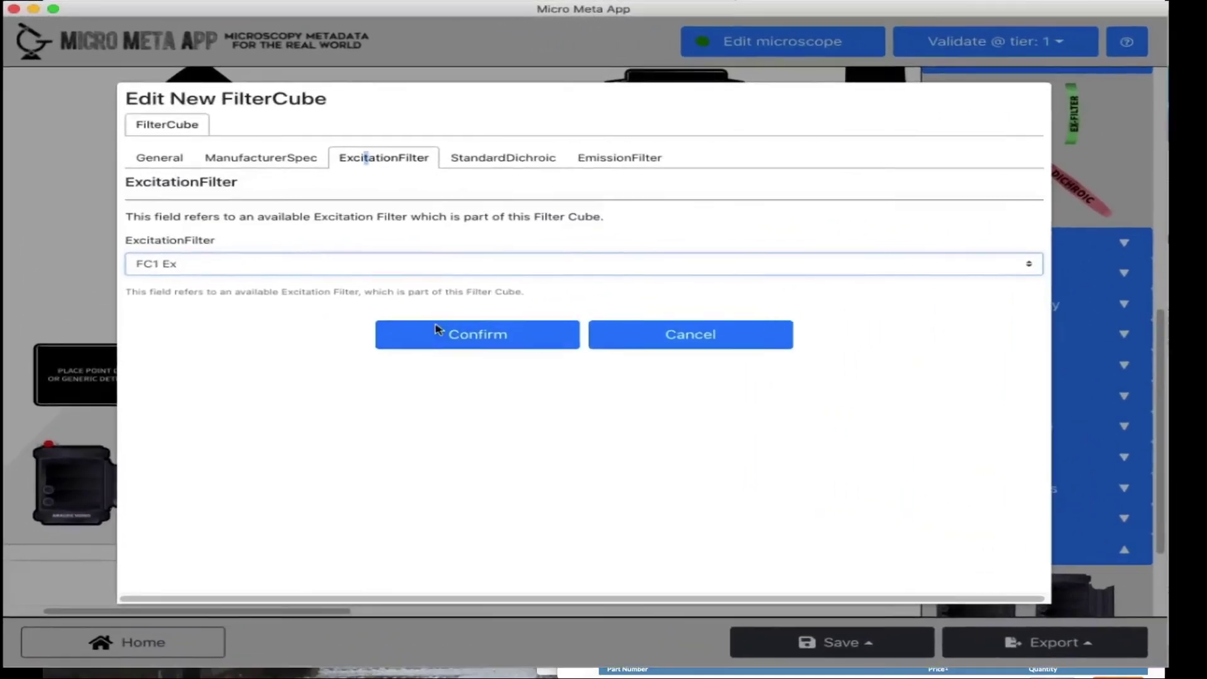
pyautogui.click(440, 333)
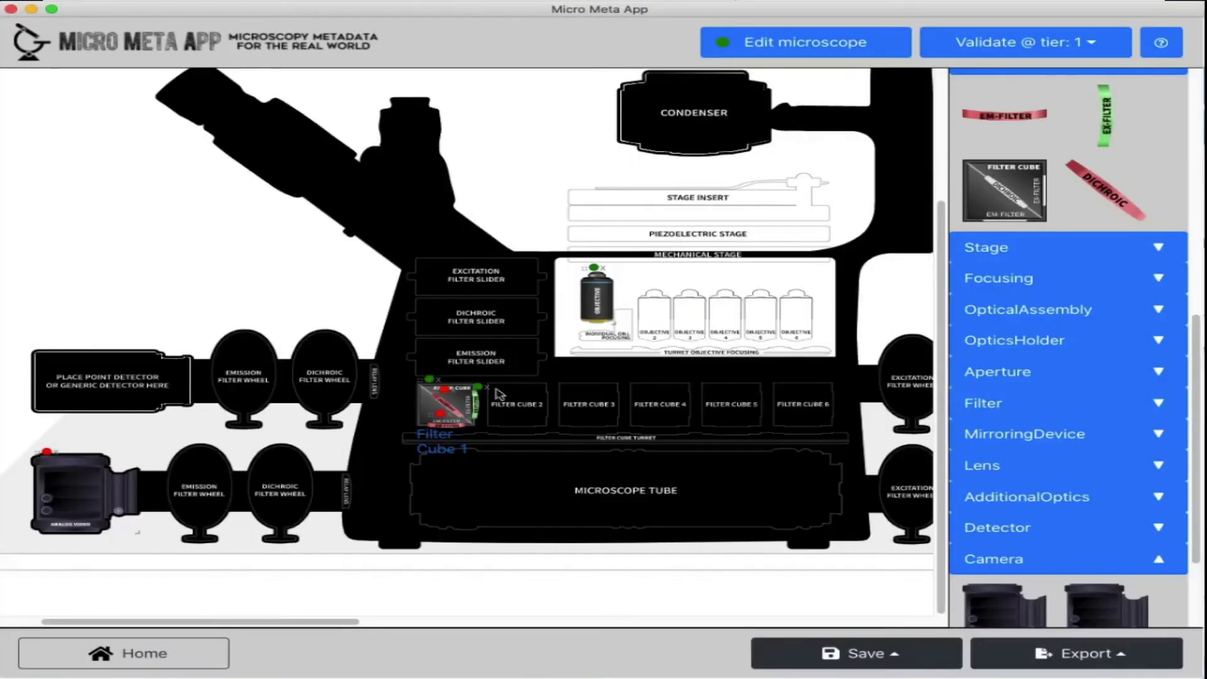
# Reopen Filter Cube 1 and check its standard dichroic assignment.
pyautogui.doubleClick(428, 411)
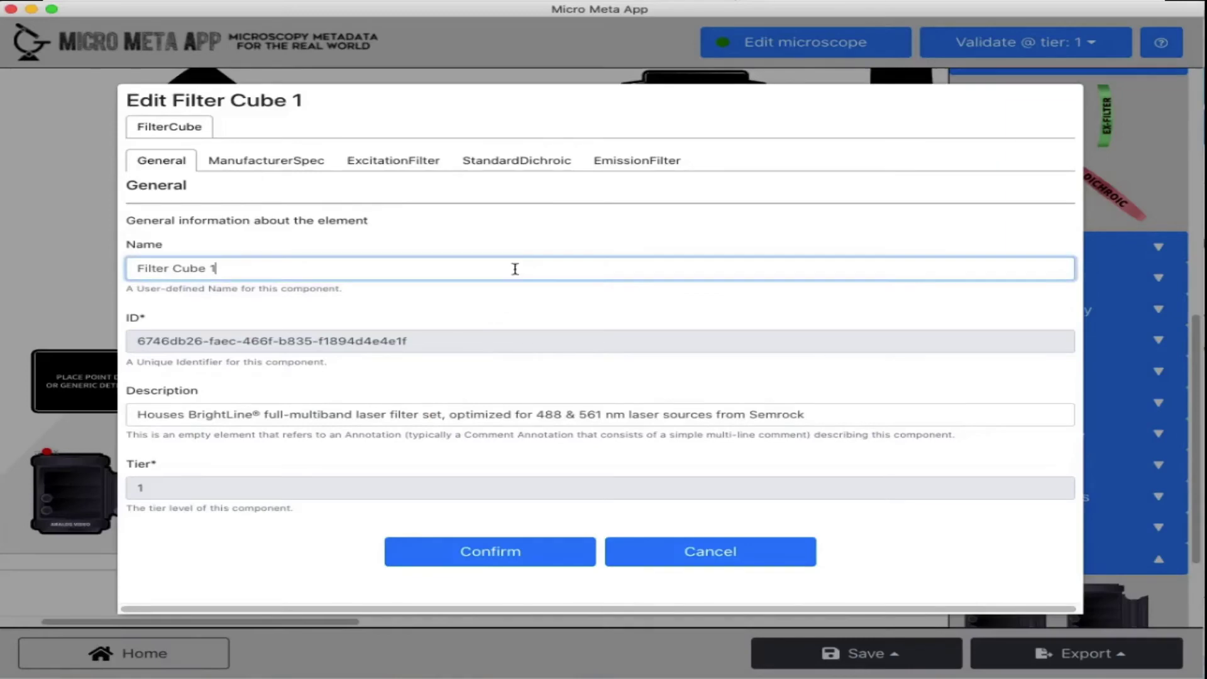
pyautogui.click(503, 165)
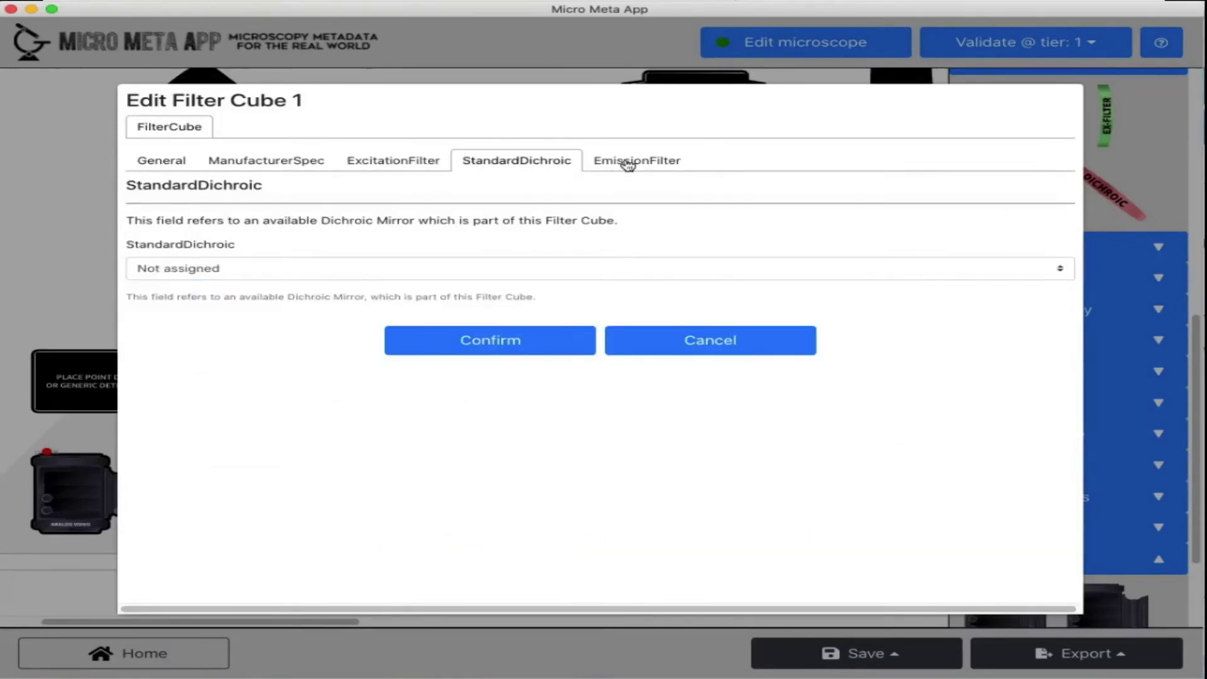
pyautogui.click(494, 345)
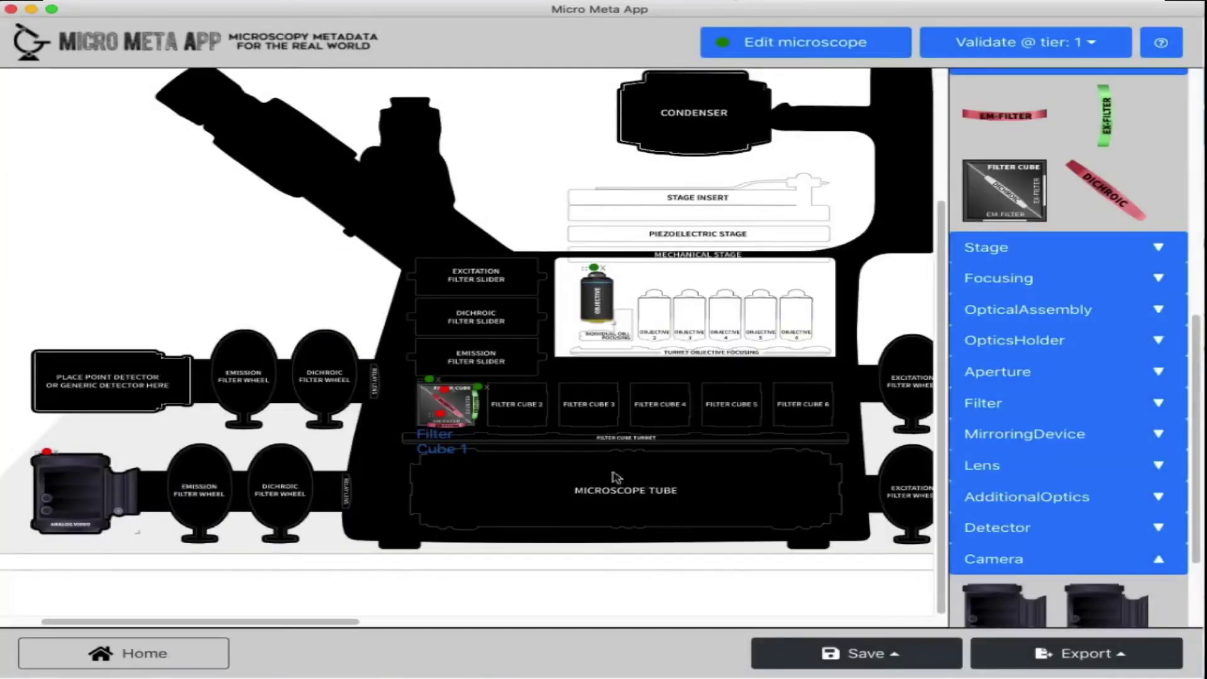
# Save the microscope file and dismiss the confirmation.
pyautogui.click(791, 658)
pyautogui.click(783, 600)
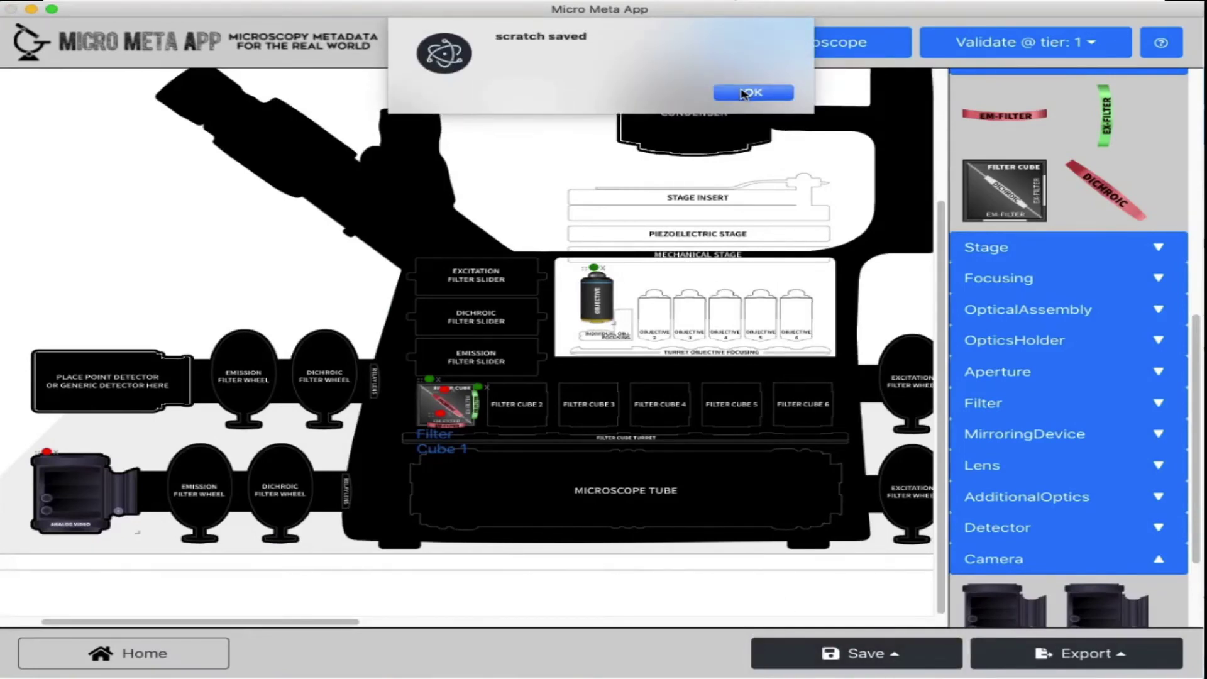
pyautogui.click(749, 93)
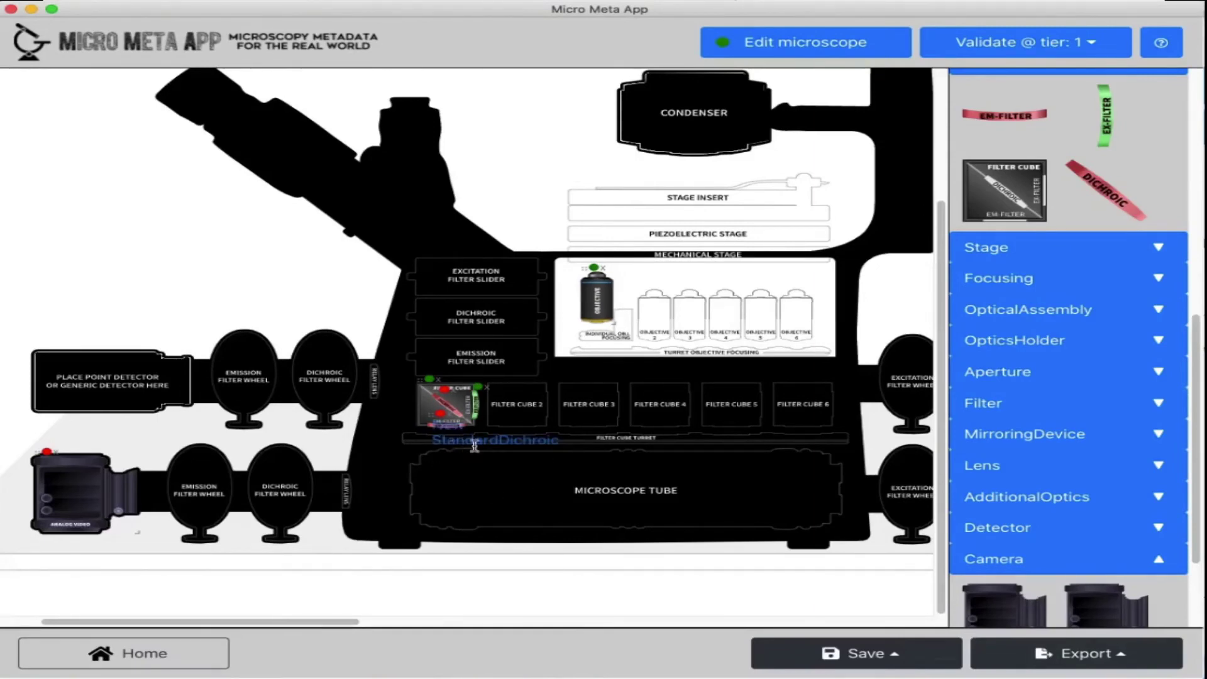
pyautogui.moveTo(314, 627); pyautogui.dragTo(202, 622)
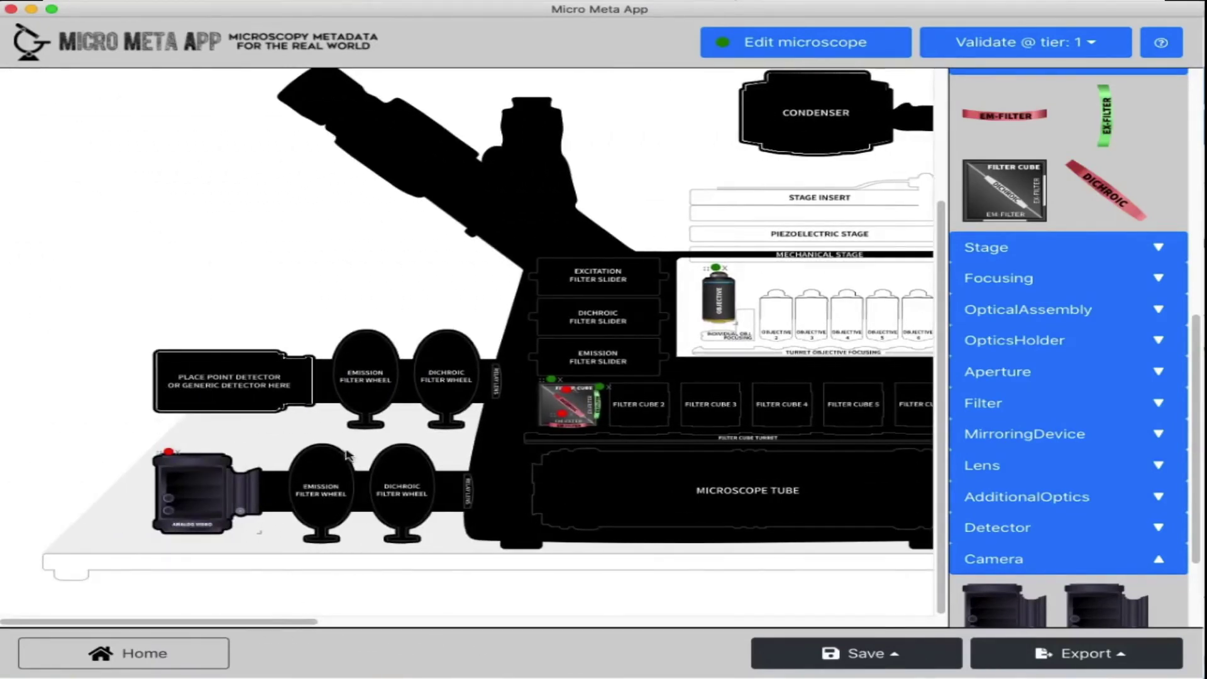
pyautogui.scroll(3, 348, 455)
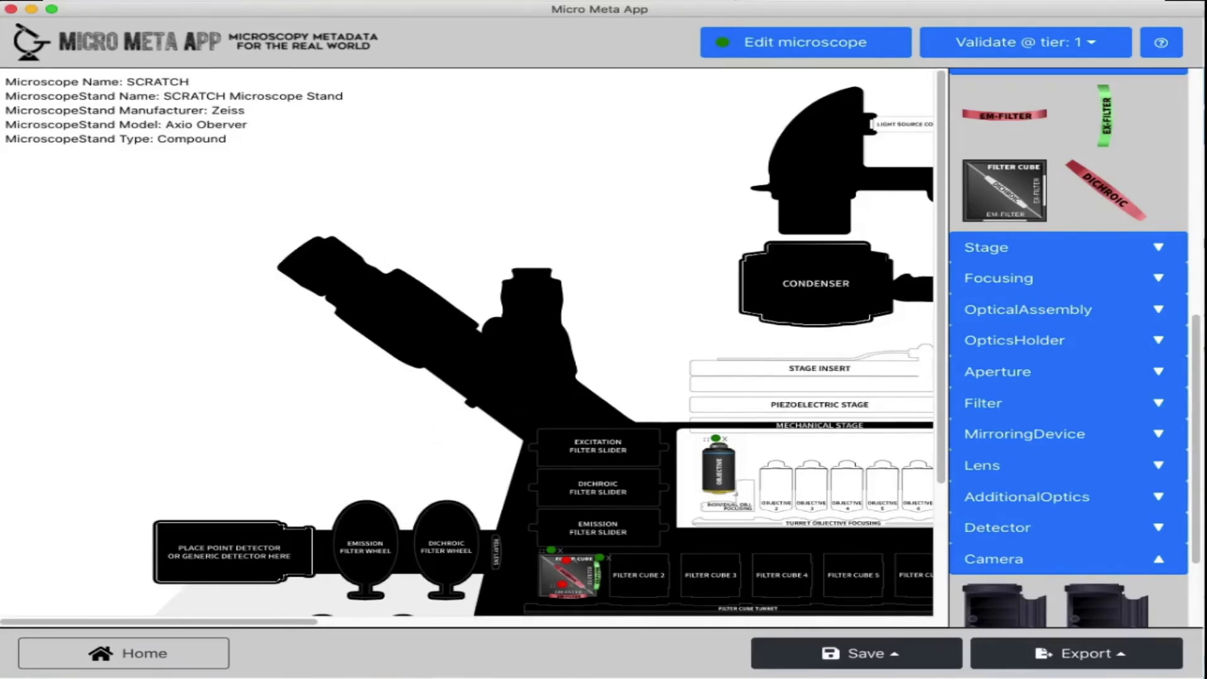
pyautogui.press('super+minus')
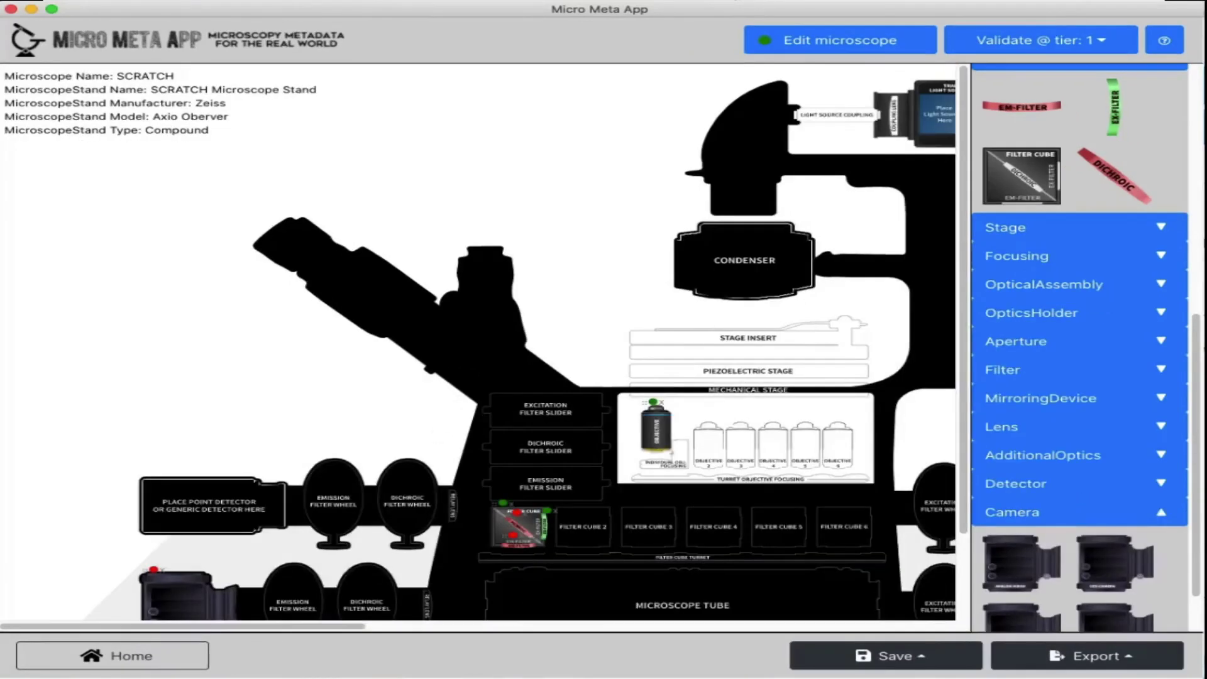
# Return to the home screen and load the Zeiss SCRATCH microscope file from the local home folder at Tier 2.
pyautogui.press('super+minus')
pyautogui.press('super+minus')
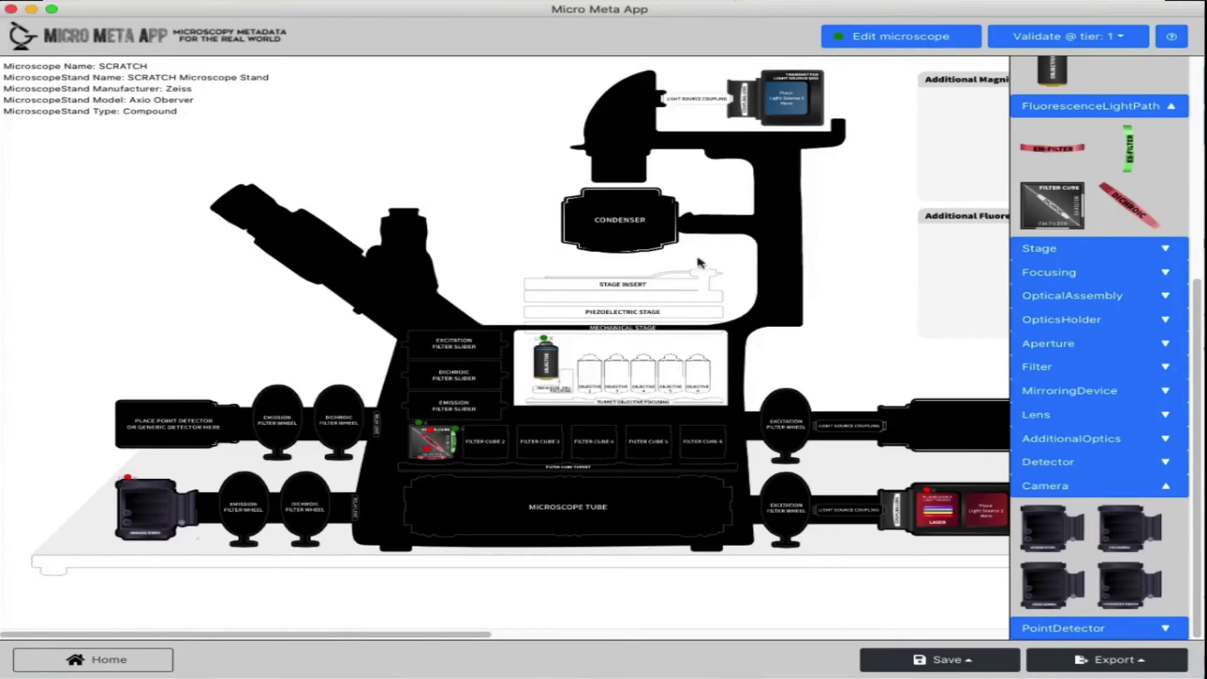
pyautogui.click(145, 662)
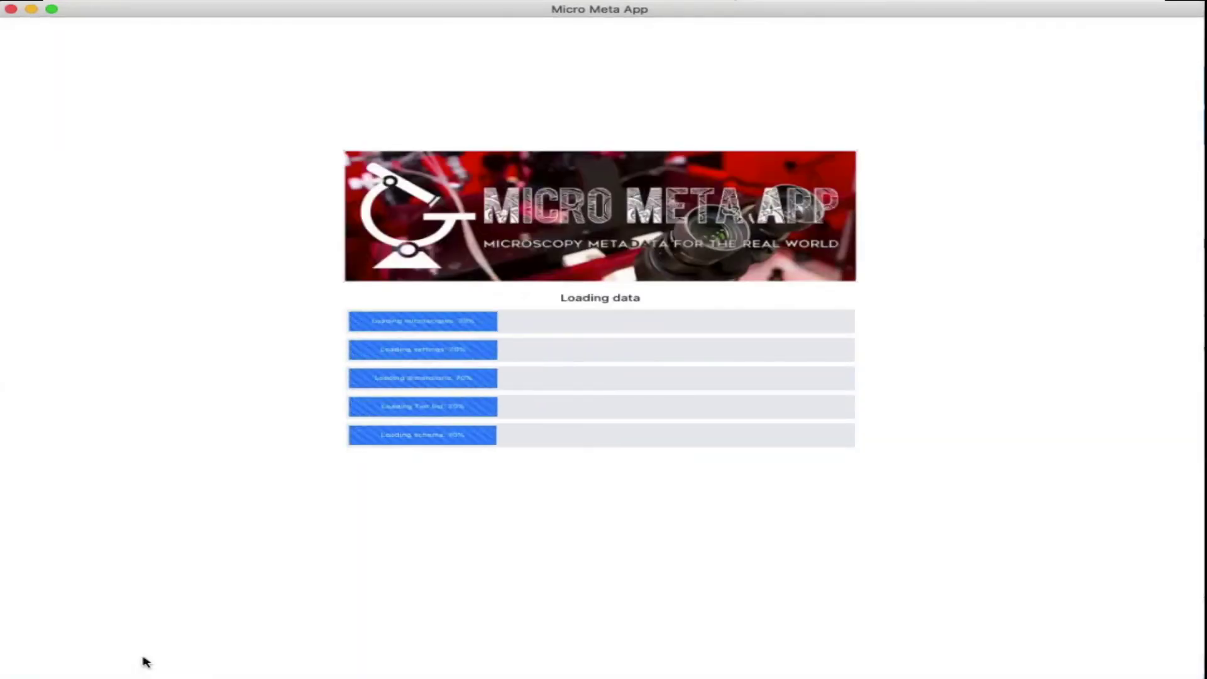
pyautogui.click(500, 338)
pyautogui.click(688, 420)
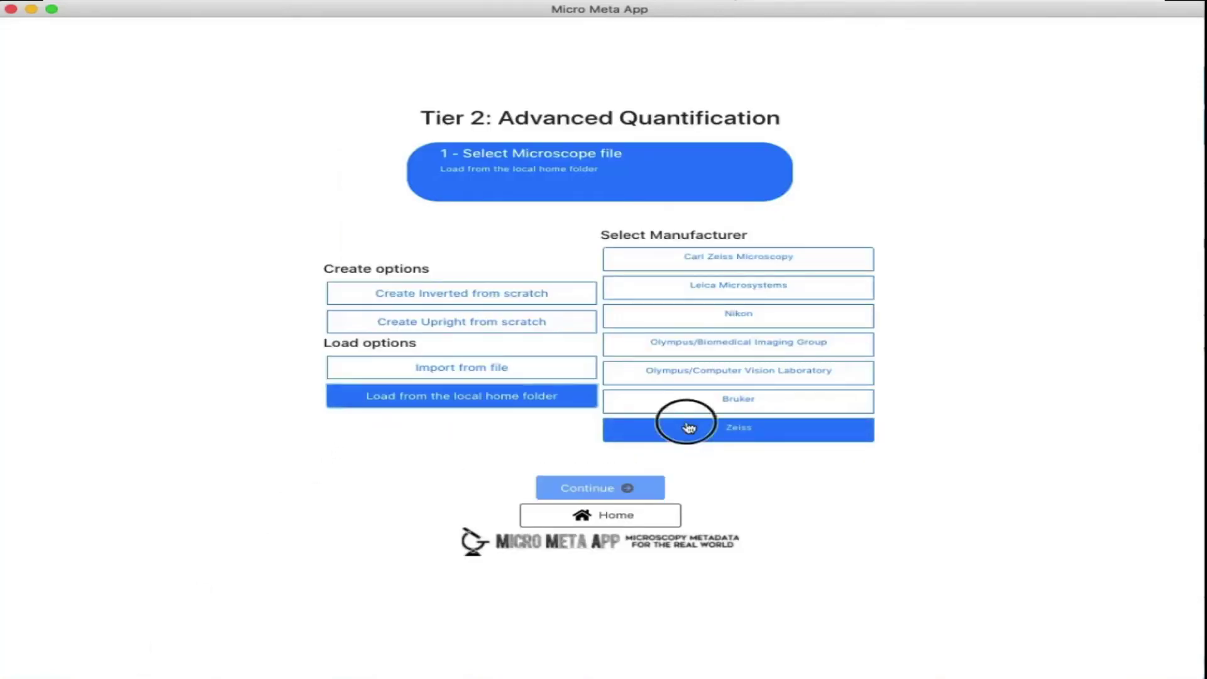
pyautogui.click(874, 352)
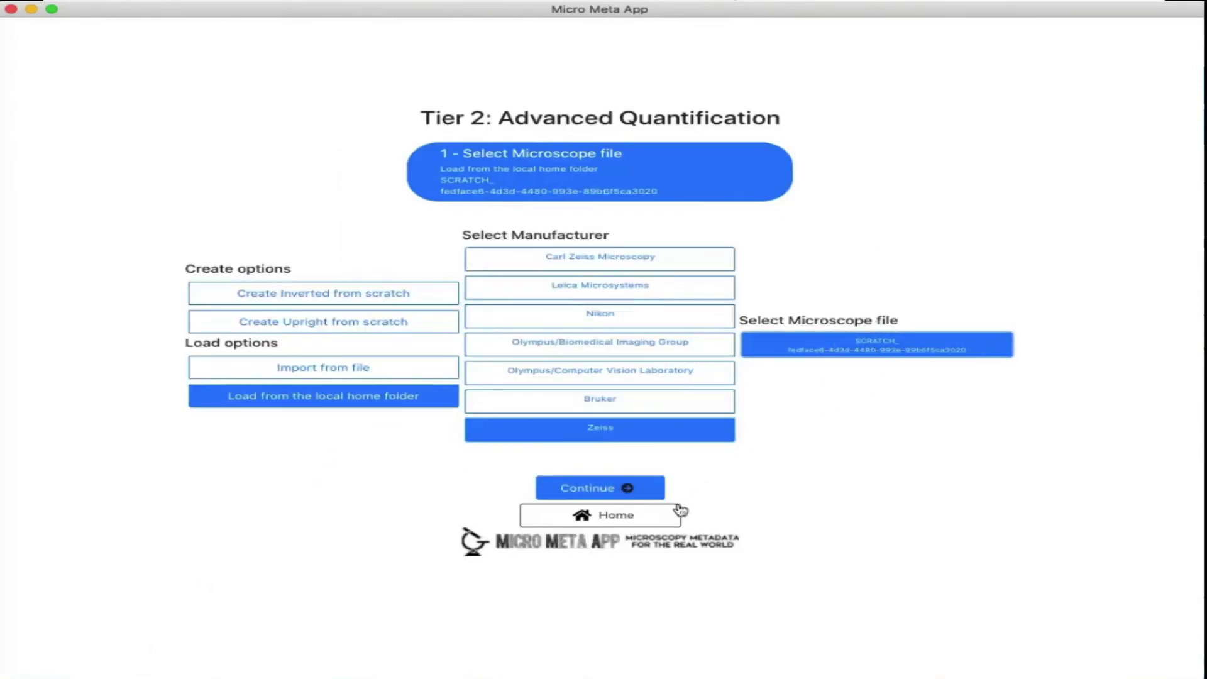
pyautogui.click(613, 496)
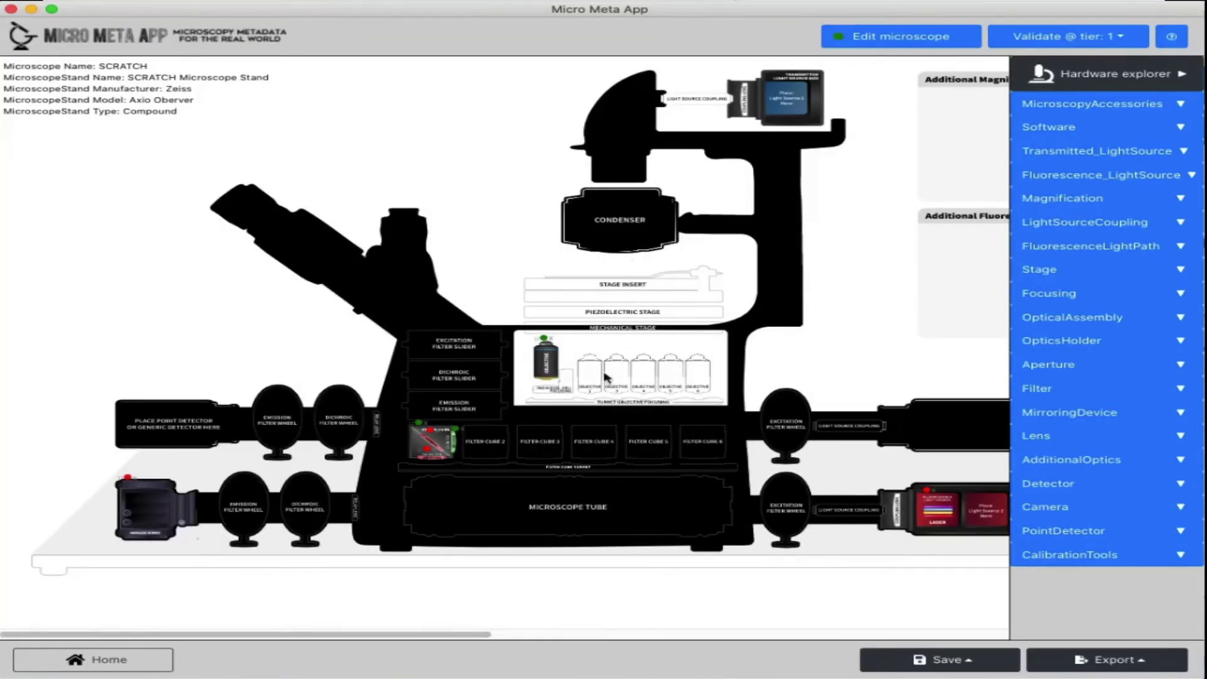
# Validate the microscope at tier 2 to check its components, and switch the validation back to tier 1.
pyautogui.click(1044, 39)
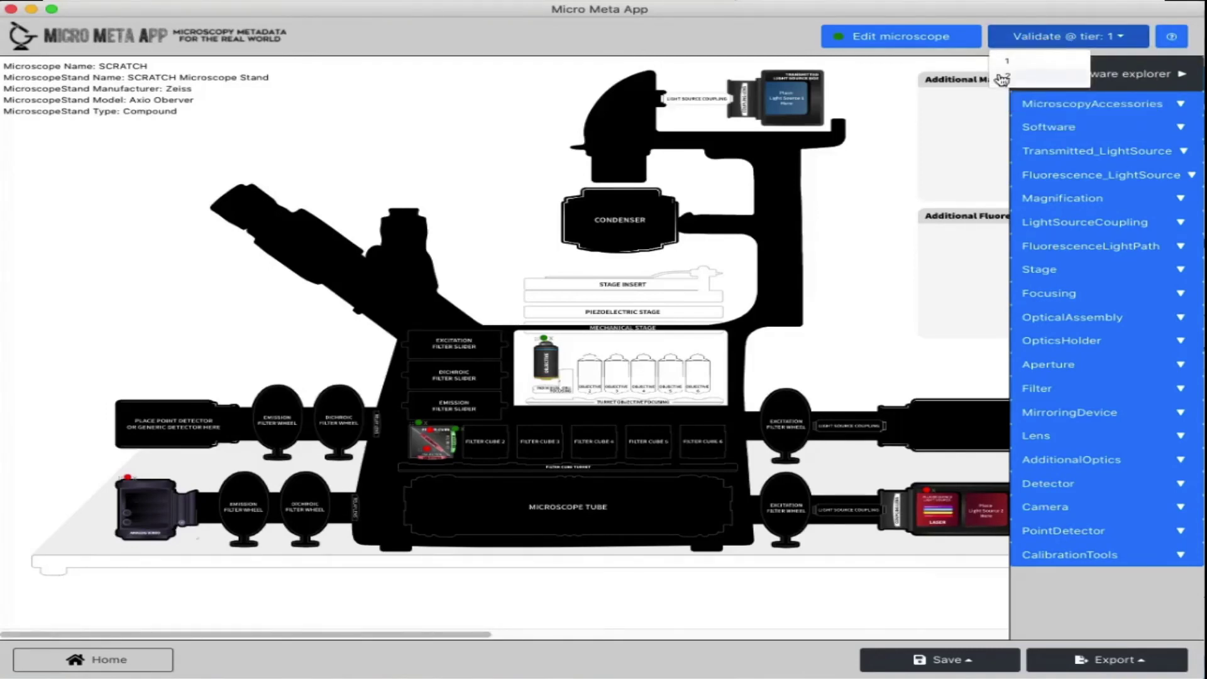
pyautogui.click(1004, 78)
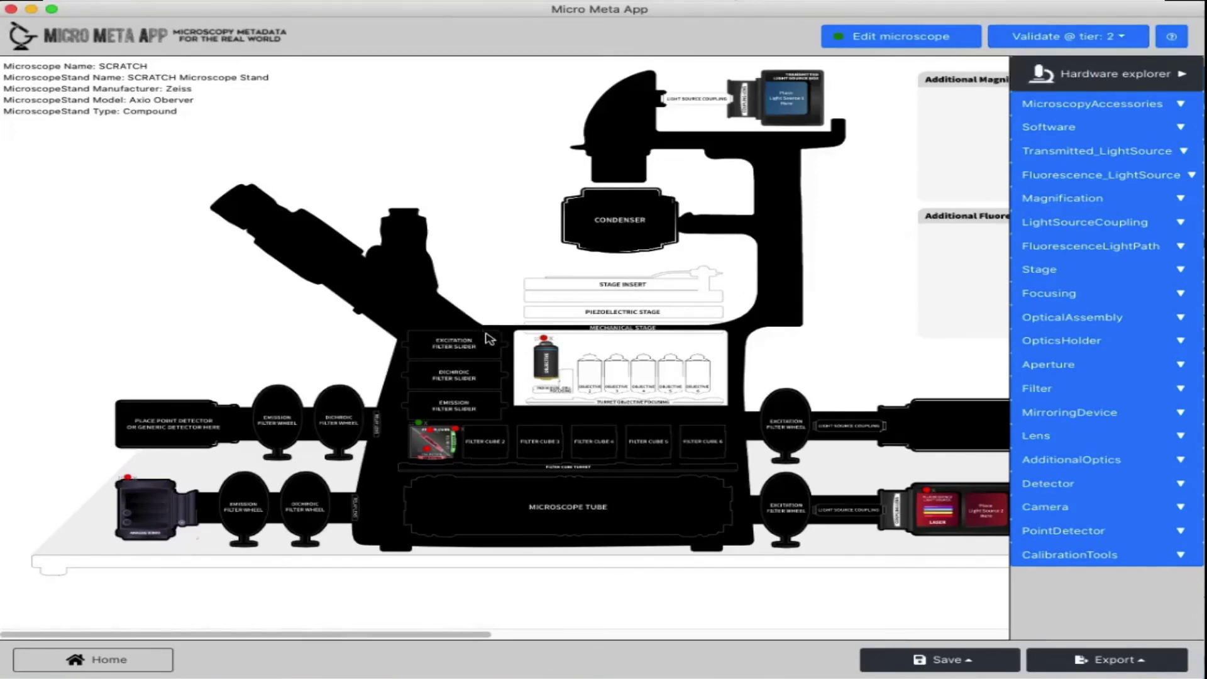
pyautogui.moveTo(532, 368)
pyautogui.click(1067, 45)
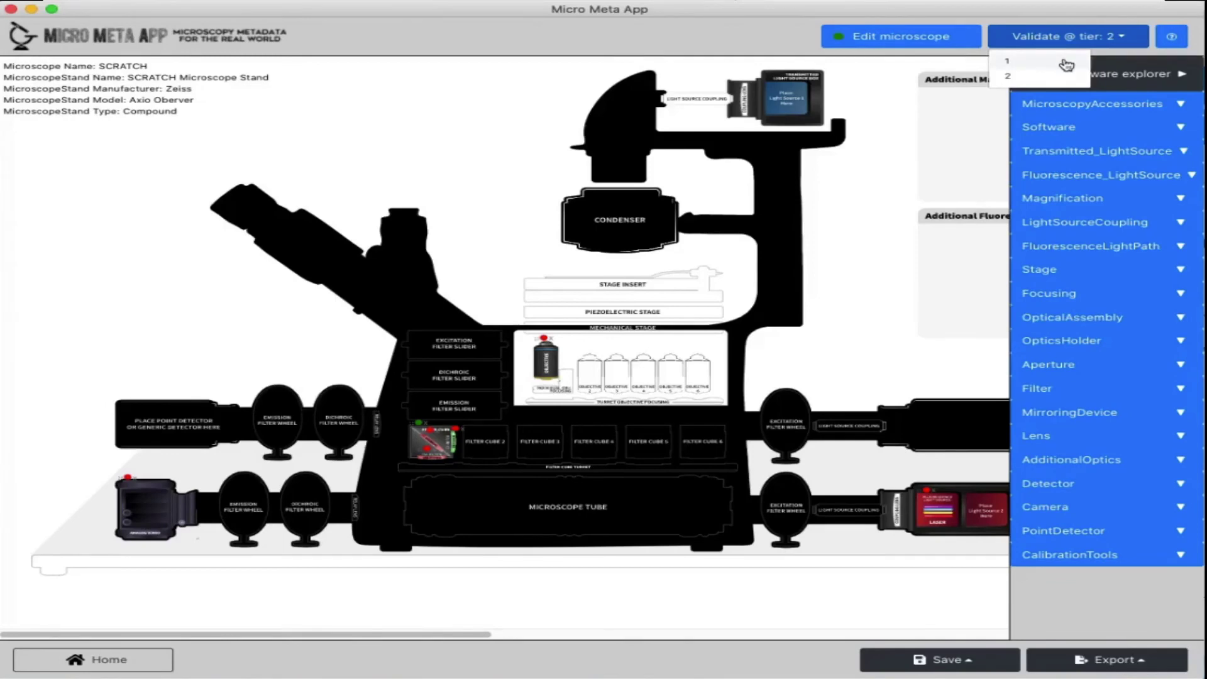
pyautogui.click(1067, 62)
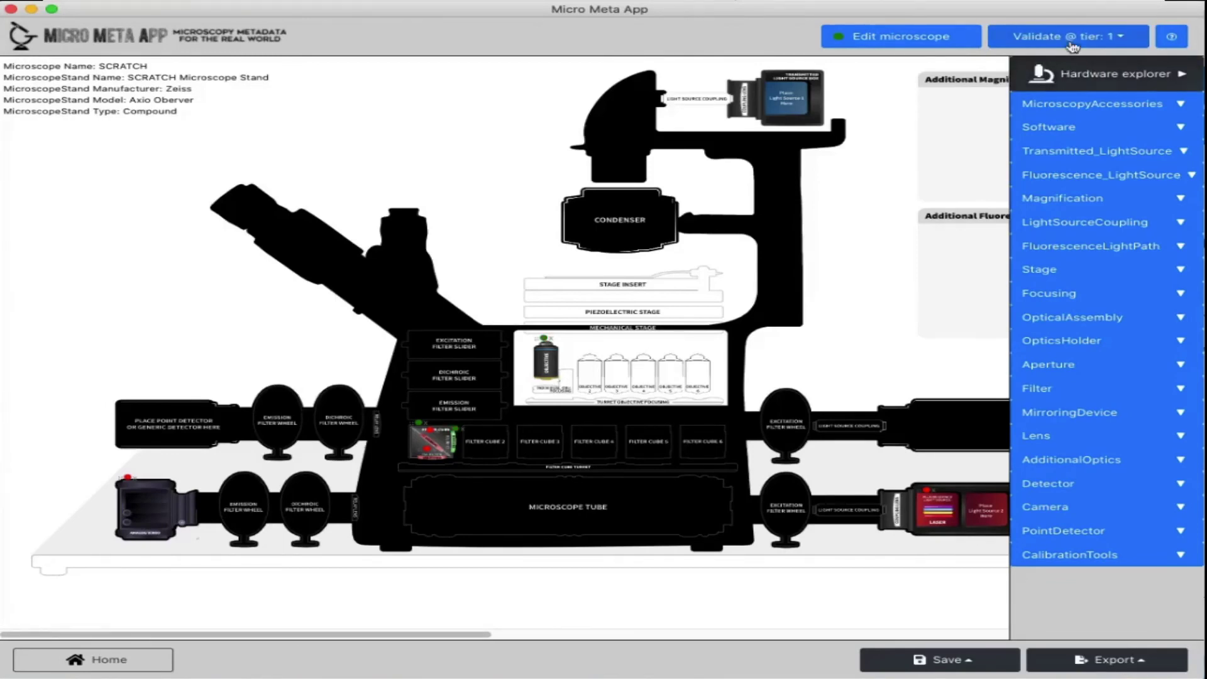
# Open the SCRATCH 63x objective and set its WorkingDistance to 0.19 mm from the Zeiss product page.
pyautogui.doubleClick(547, 363)
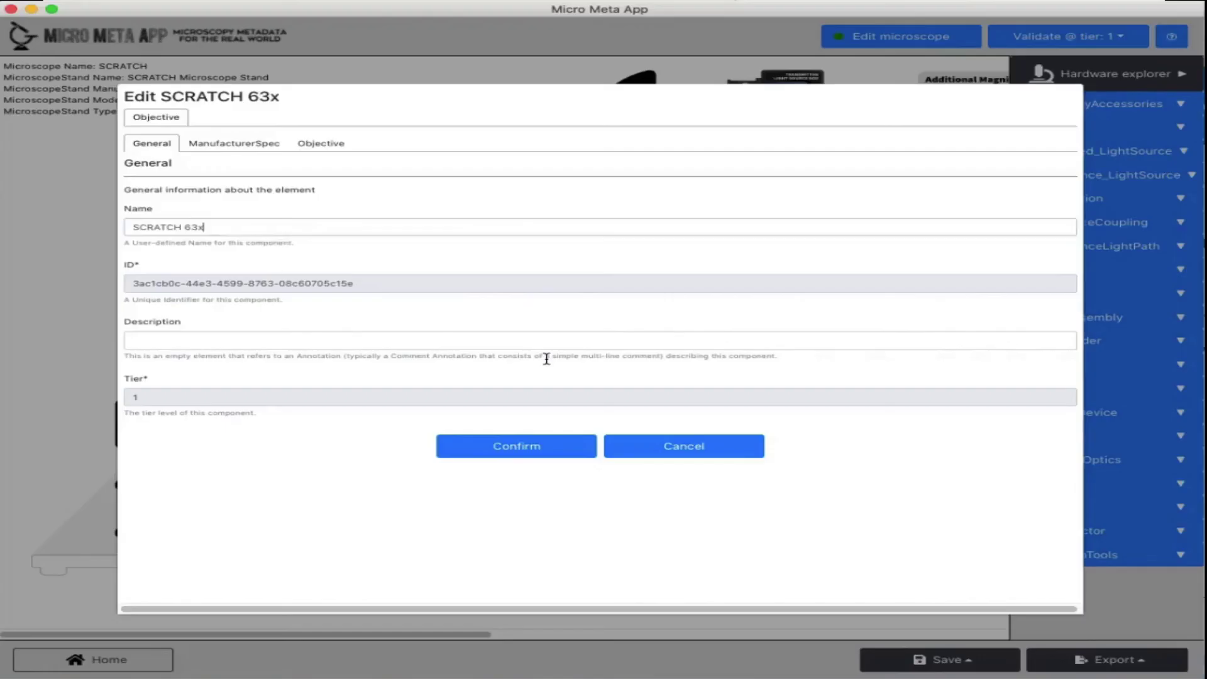
pyautogui.click(228, 148)
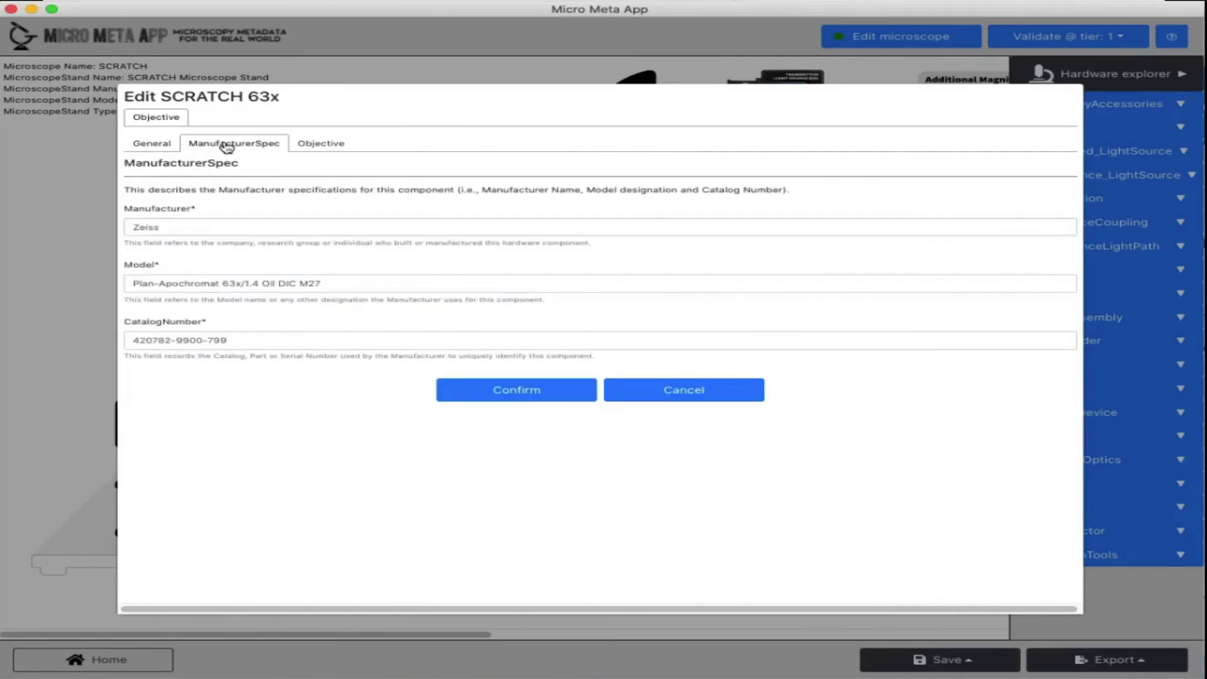
pyautogui.click(328, 151)
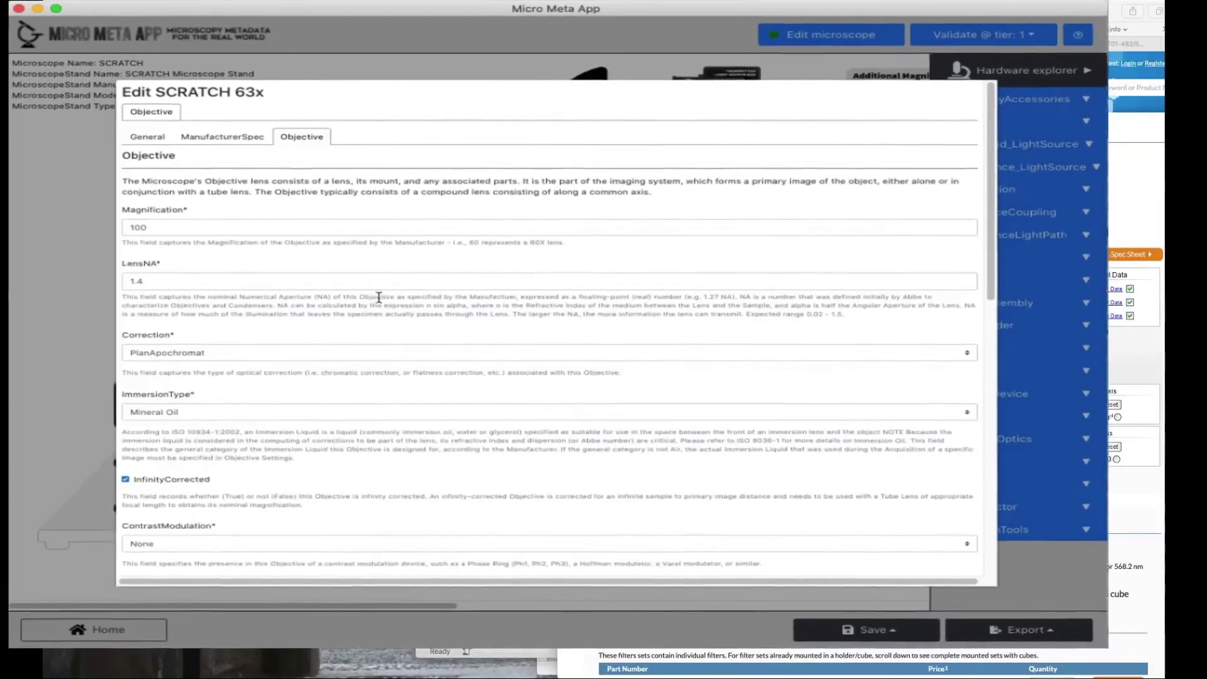
pyautogui.scroll(-5, 315, 396)
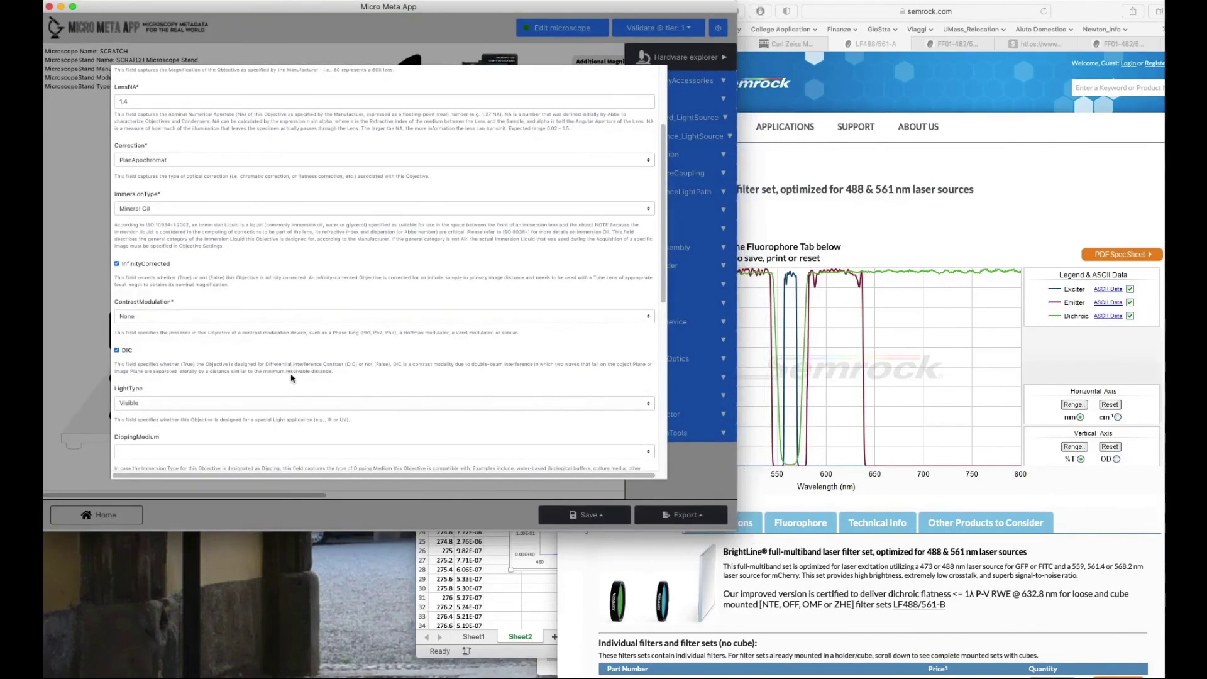
pyautogui.scroll(-4, 291, 378)
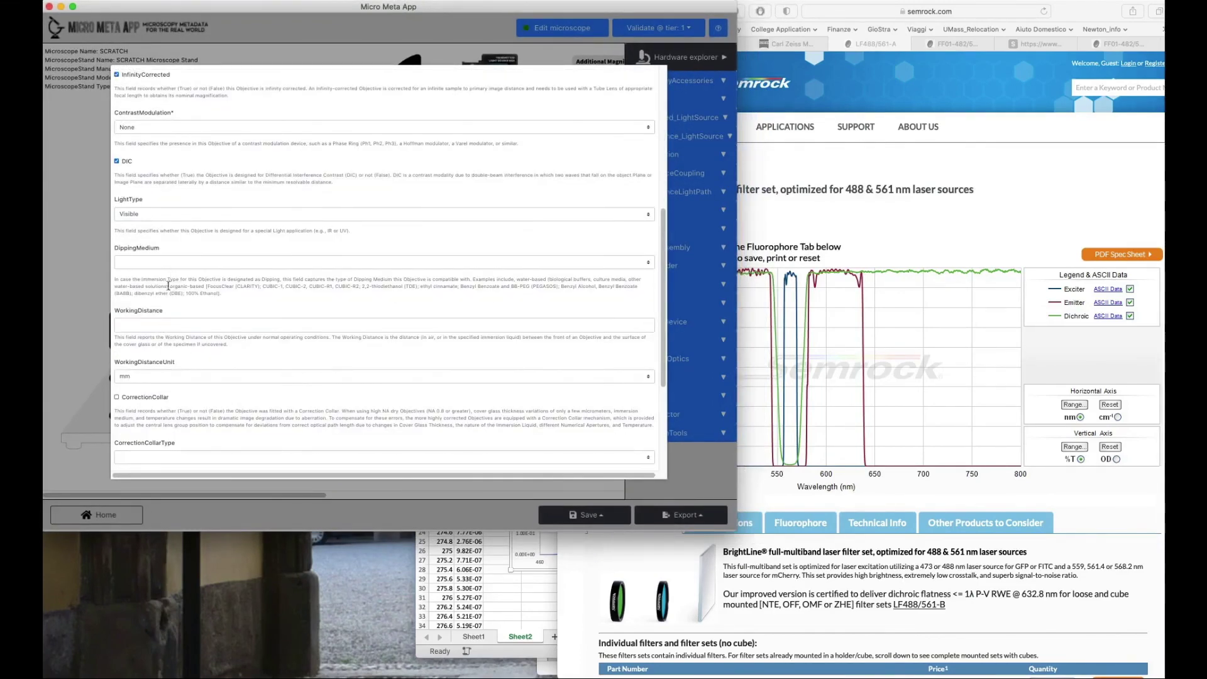
pyautogui.click(755, 189)
pyautogui.click(786, 44)
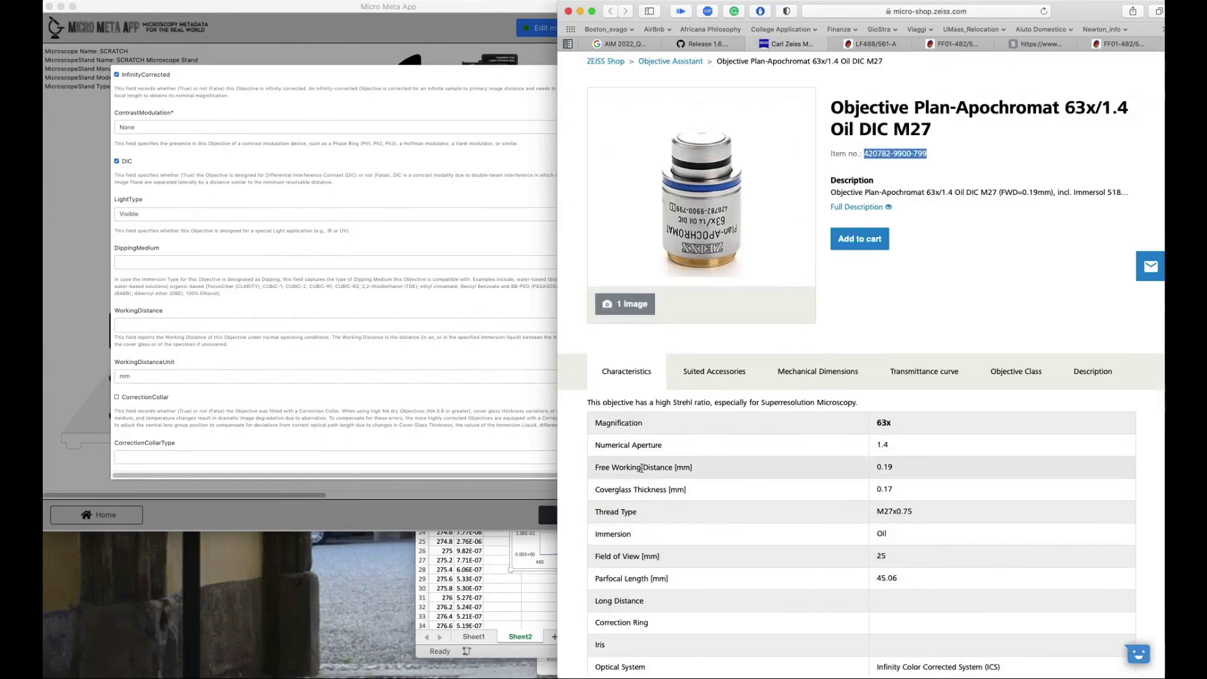
pyautogui.click(186, 337)
pyautogui.click(180, 321)
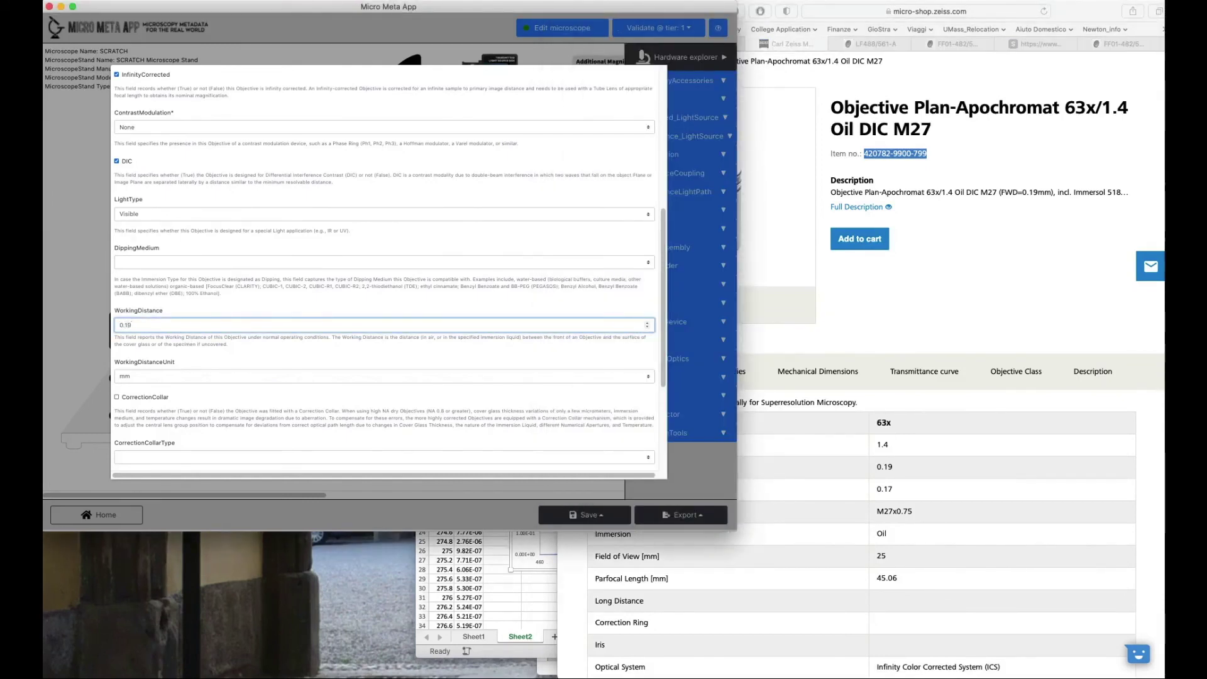
# Review the objective's remaining correction collar, phase contrast, calibrated magnification and iris fields, and confirm its details.
pyautogui.click(151, 398)
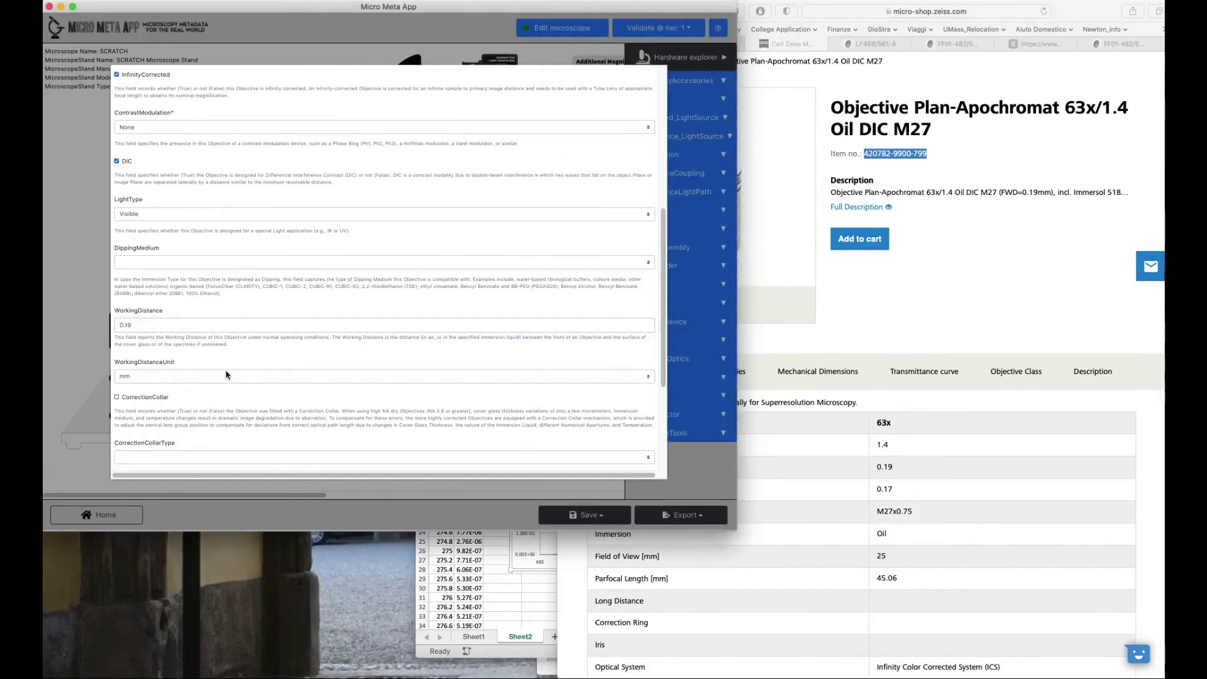
pyautogui.scroll(-2, 227, 376)
pyautogui.scroll(-4, 196, 361)
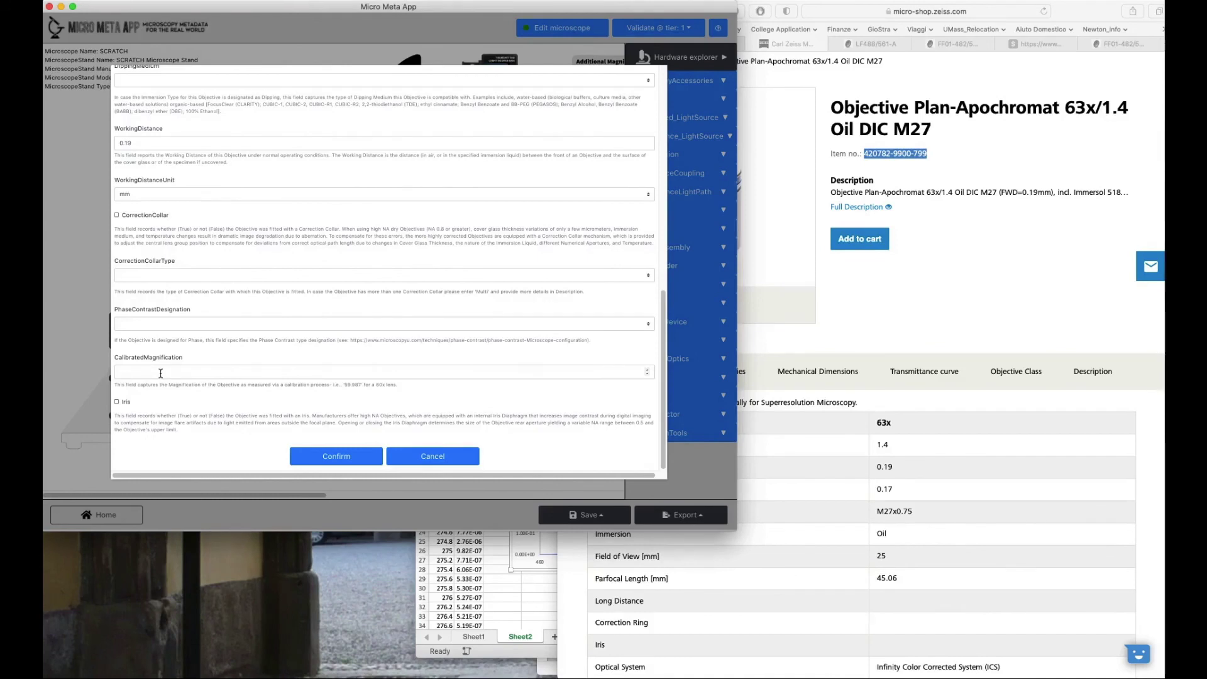
pyautogui.click(337, 456)
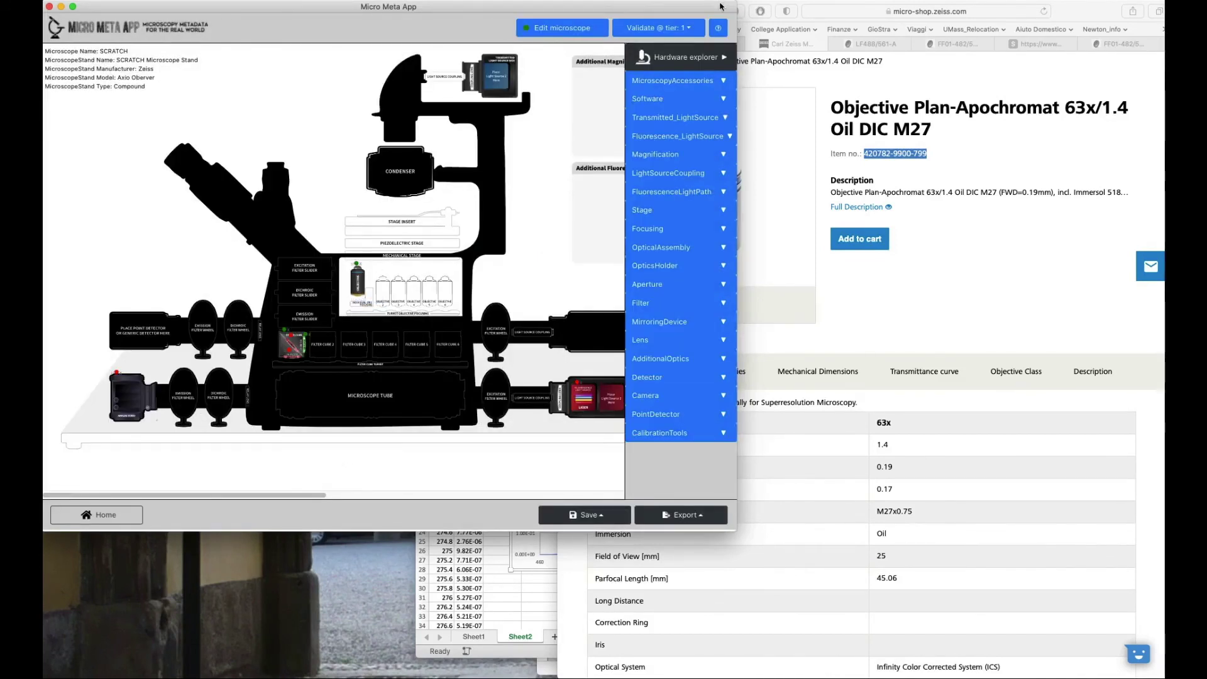
# Validate the microscope at tier 2 and save the microscope file.
pyautogui.click(645, 30)
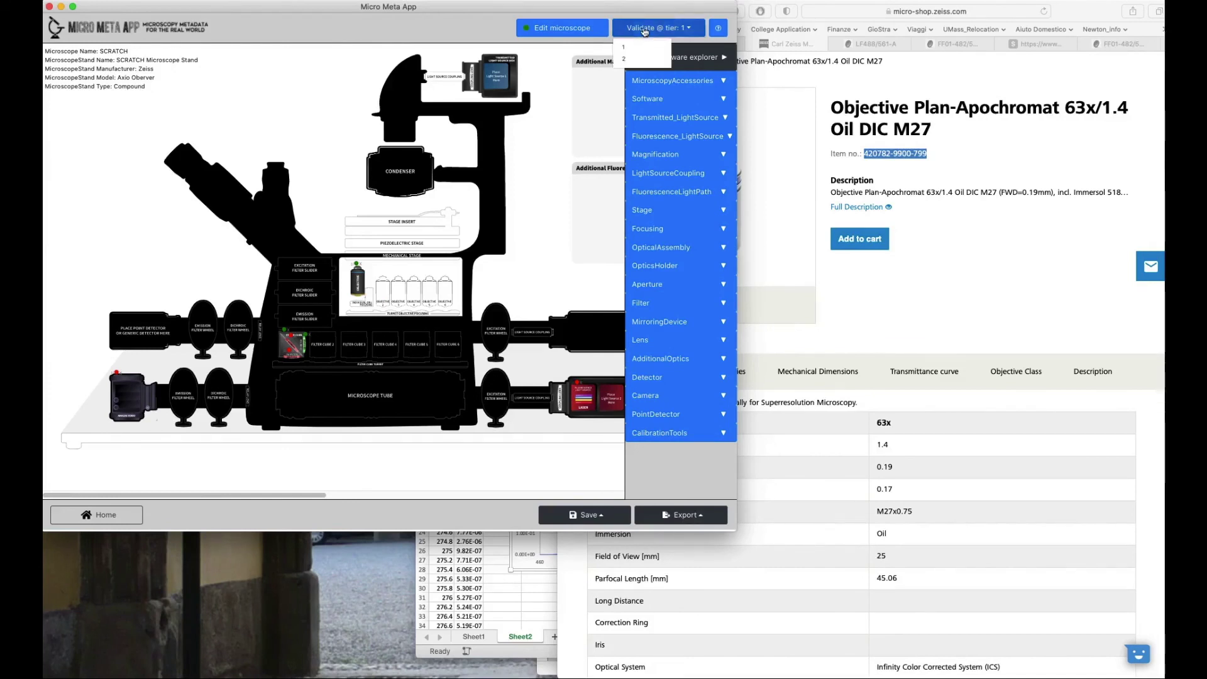
pyautogui.click(636, 62)
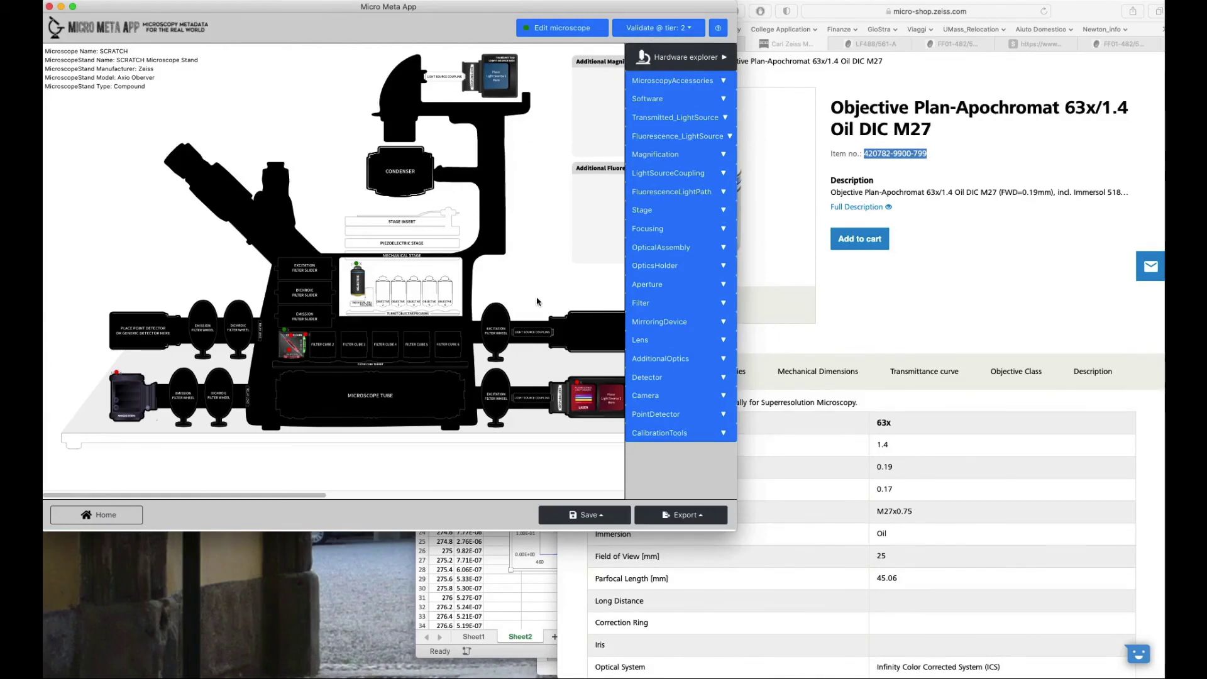
pyautogui.click(584, 517)
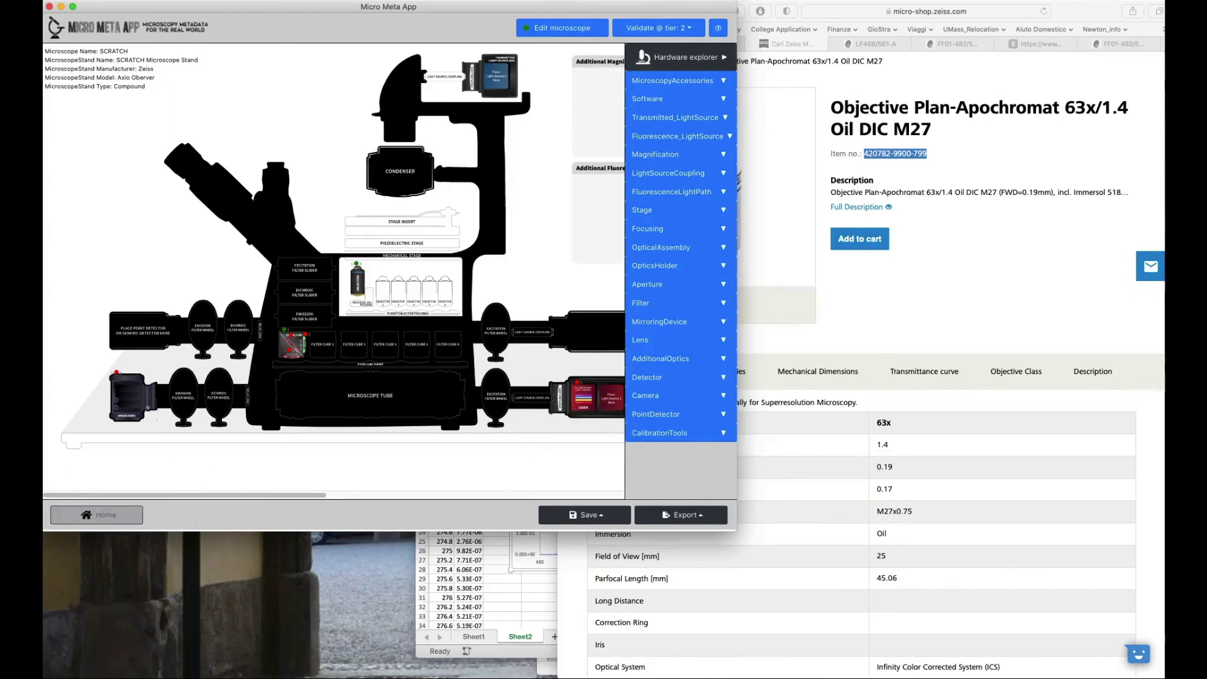